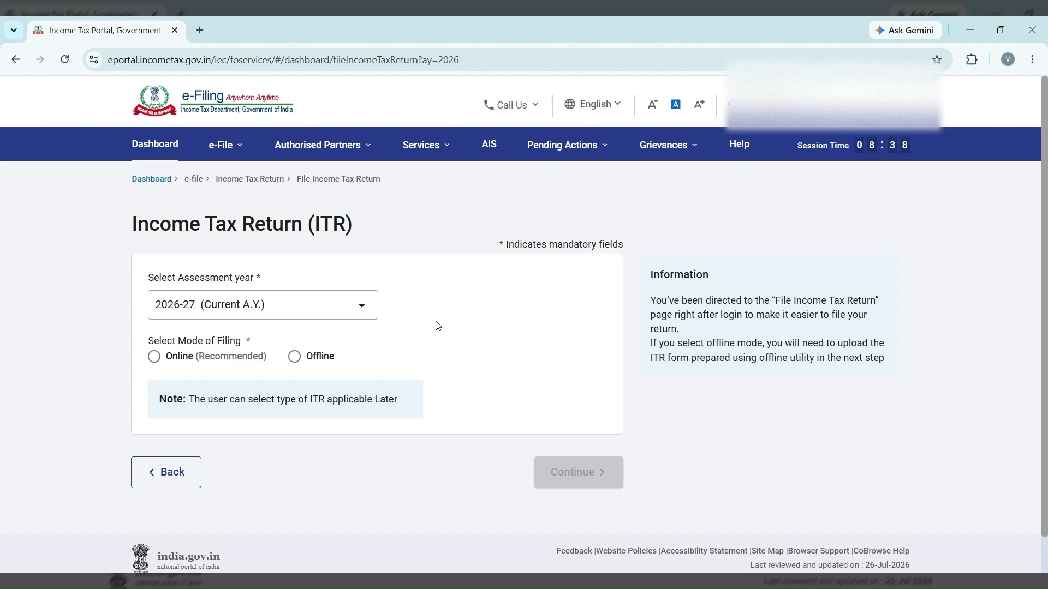
Step: Choose assessment year 2026-27 (Current A.Y.) with the Online filing mode, and resume the saved ITR-2 draft
{"action": "left_click", "coordinate": [322, 319]}
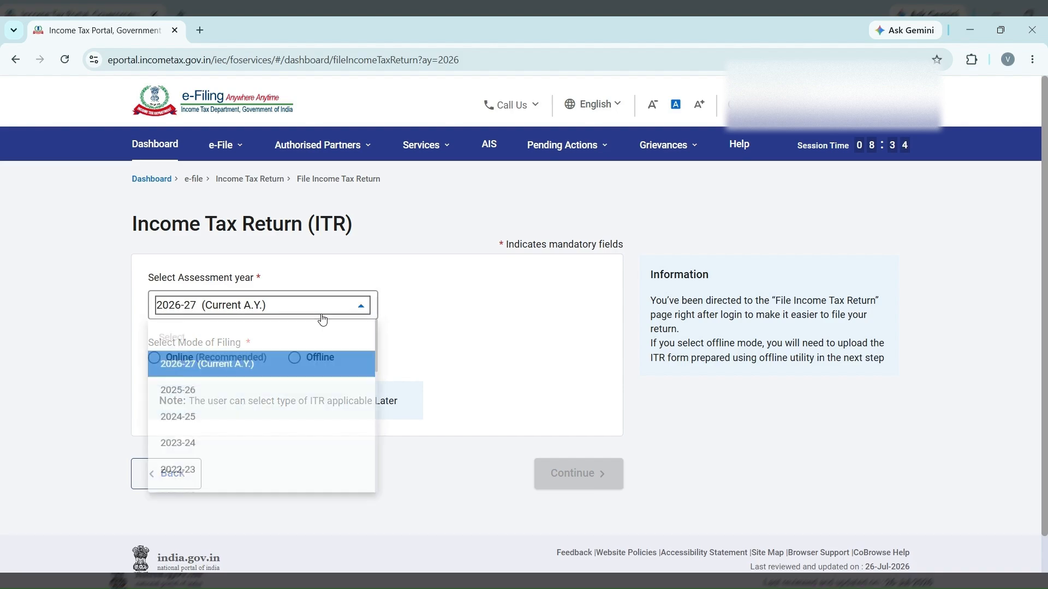
{"action": "left_click", "coordinate": [230, 373]}
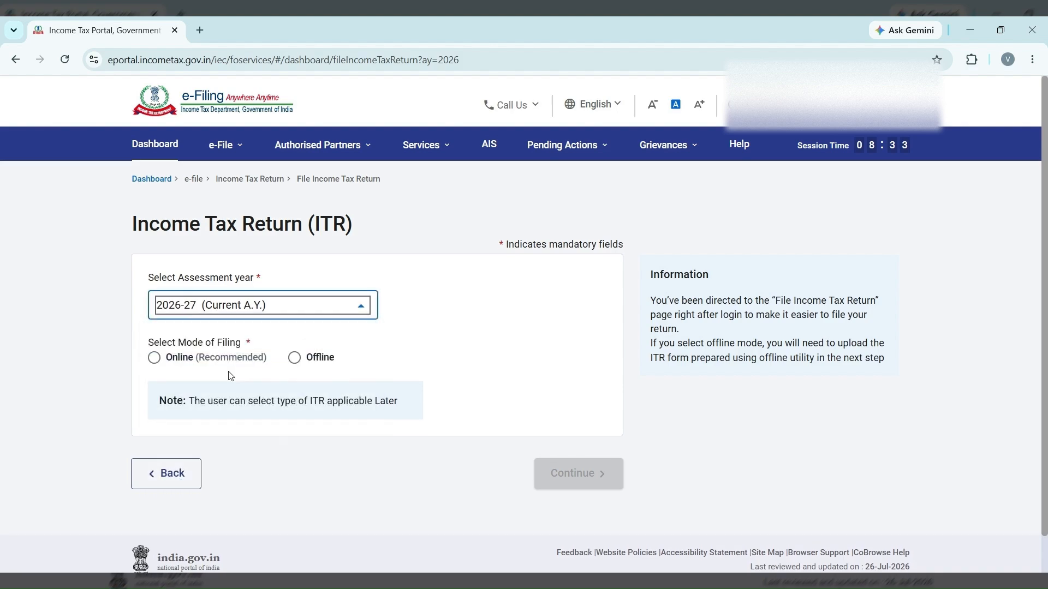
{"action": "left_click", "coordinate": [154, 358]}
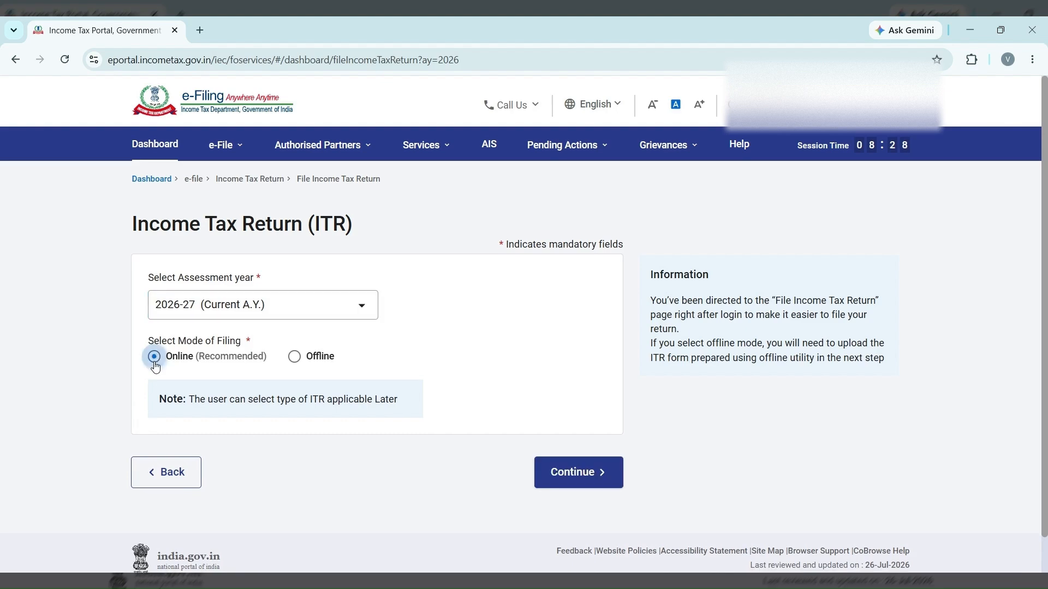
{"action": "left_click", "coordinate": [608, 471]}
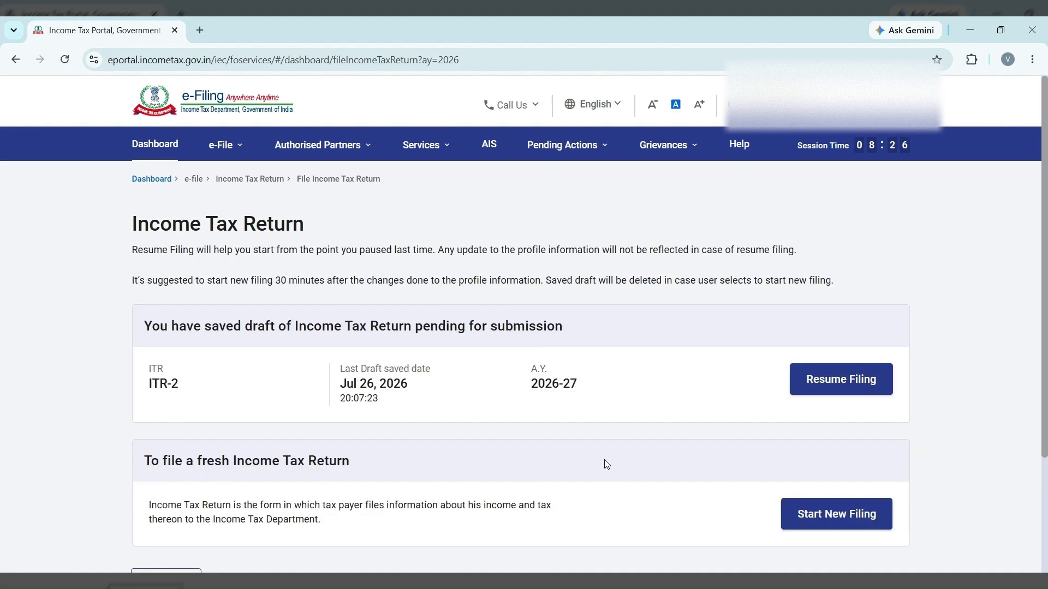
{"action": "scroll", "coordinate": [631, 430], "scroll_direction": "down", "scroll_amount": 2}
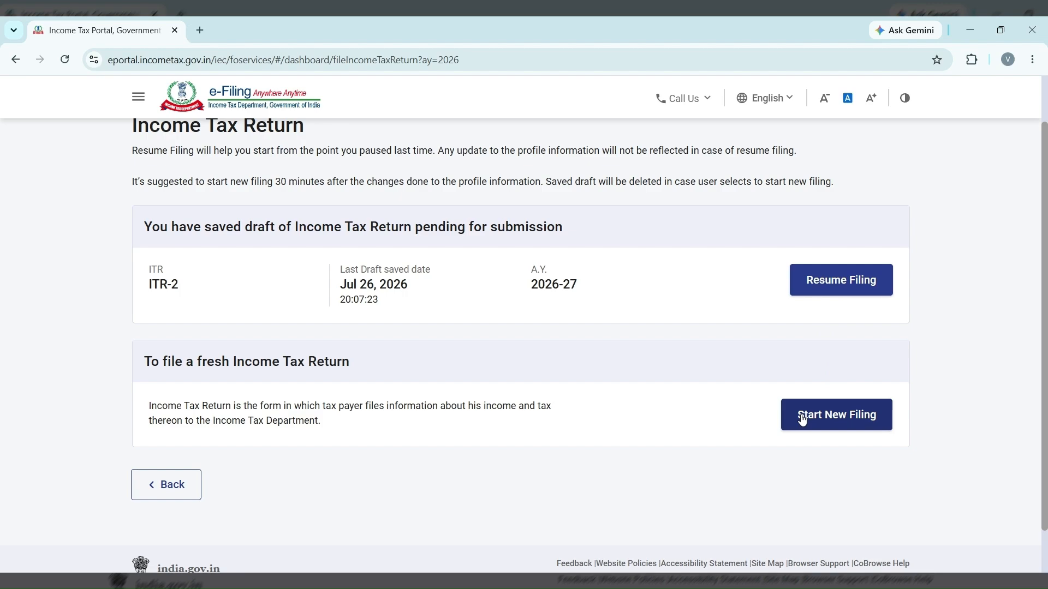
{"action": "left_click", "coordinate": [831, 284]}
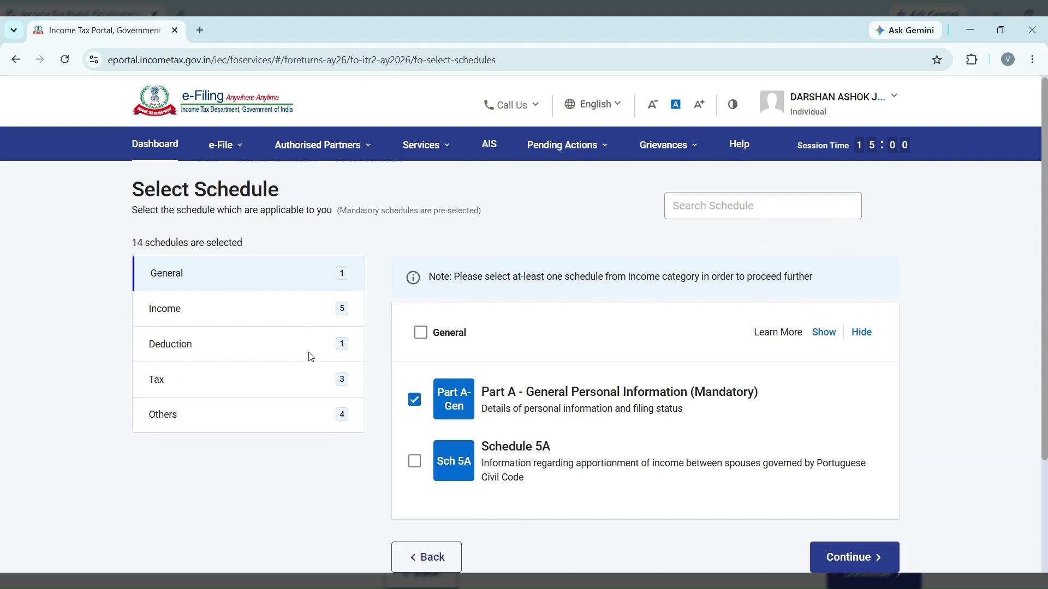
{"action": "scroll", "coordinate": [288, 249], "scroll_direction": "down", "scroll_amount": 2}
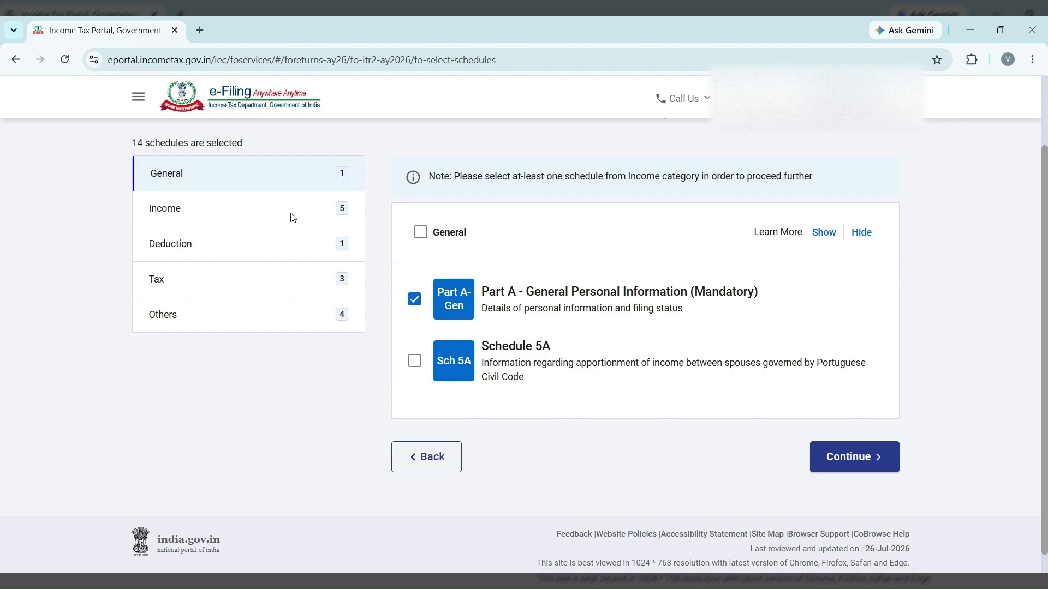
{"action": "left_click", "coordinate": [420, 234]}
{"action": "left_click", "coordinate": [420, 235]}
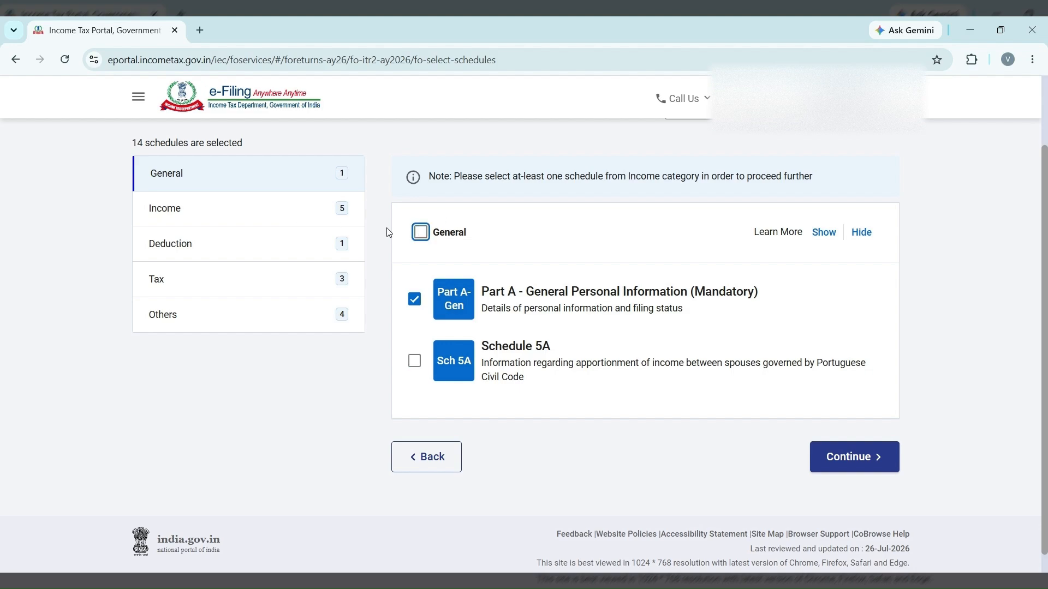
{"action": "left_click", "coordinate": [203, 207]}
{"action": "left_click", "coordinate": [270, 260]}
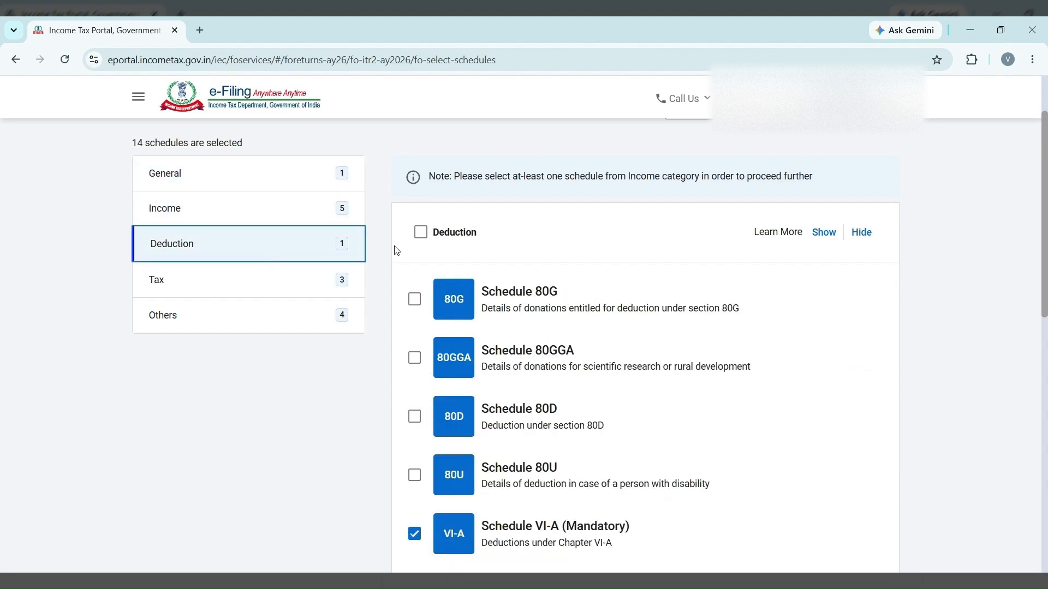
{"action": "left_click", "coordinate": [418, 233]}
{"action": "left_click", "coordinate": [418, 234]}
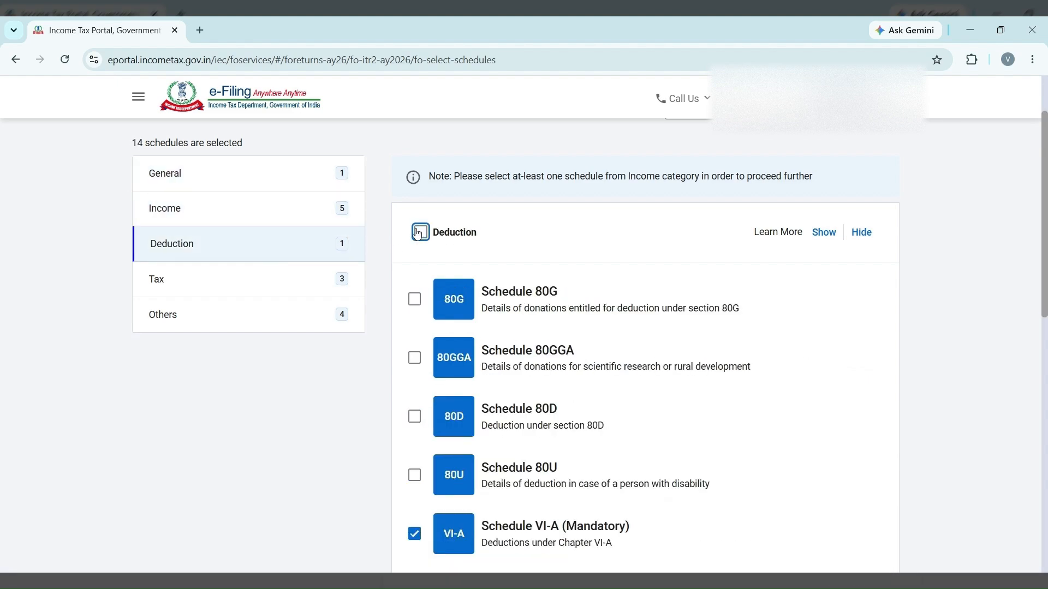
Step: Review the Income category's schedules and continue with the current schedule selection
{"action": "left_click", "coordinate": [246, 209]}
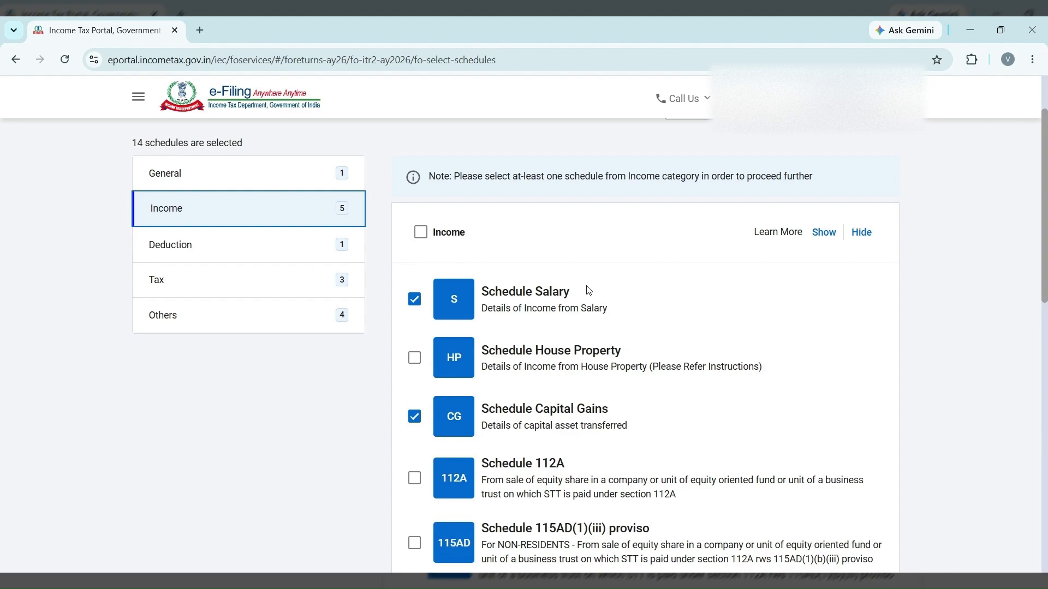
{"action": "scroll", "coordinate": [588, 290], "scroll_direction": "down", "scroll_amount": 2}
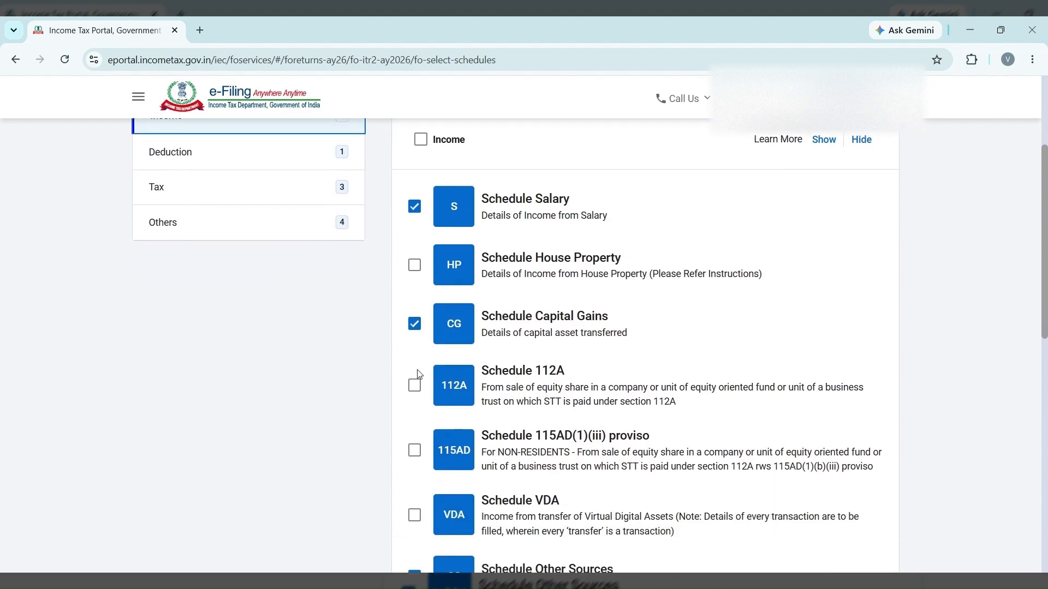
{"action": "scroll", "coordinate": [436, 373], "scroll_direction": "down", "scroll_amount": 6}
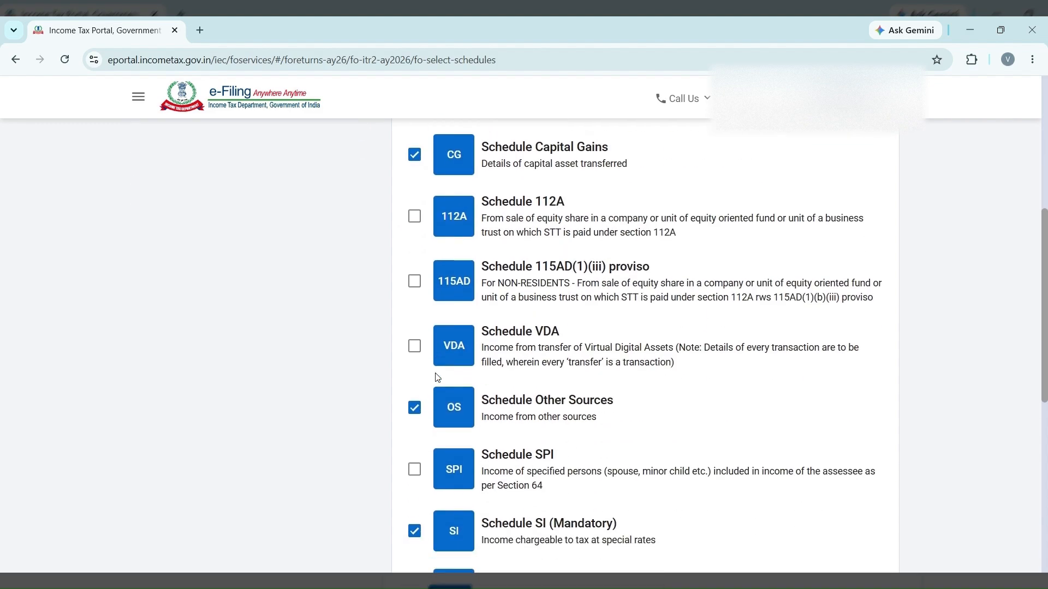
{"action": "scroll", "coordinate": [437, 375], "scroll_direction": "down", "scroll_amount": 5}
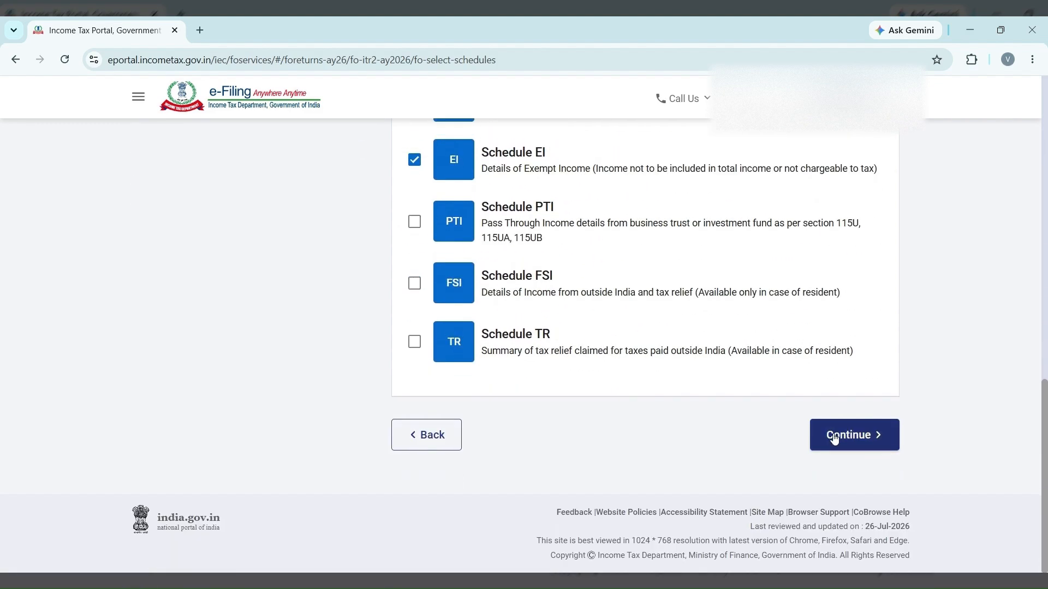
{"action": "left_click", "coordinate": [835, 434]}
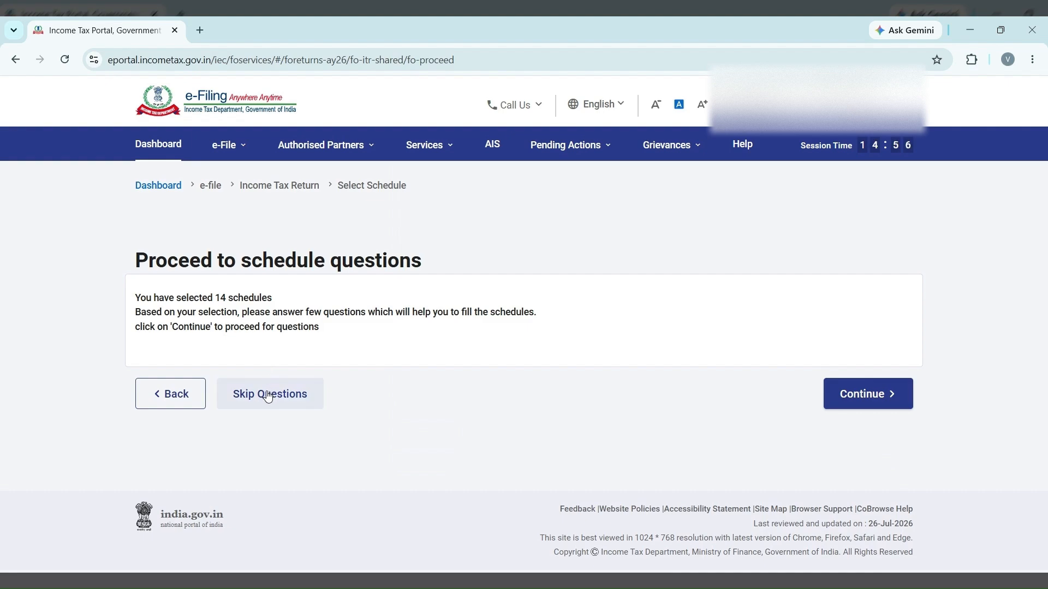
Step: Skip the schedule questions and open Part A - General Personal Information from the return summary
{"action": "left_click", "coordinate": [268, 395]}
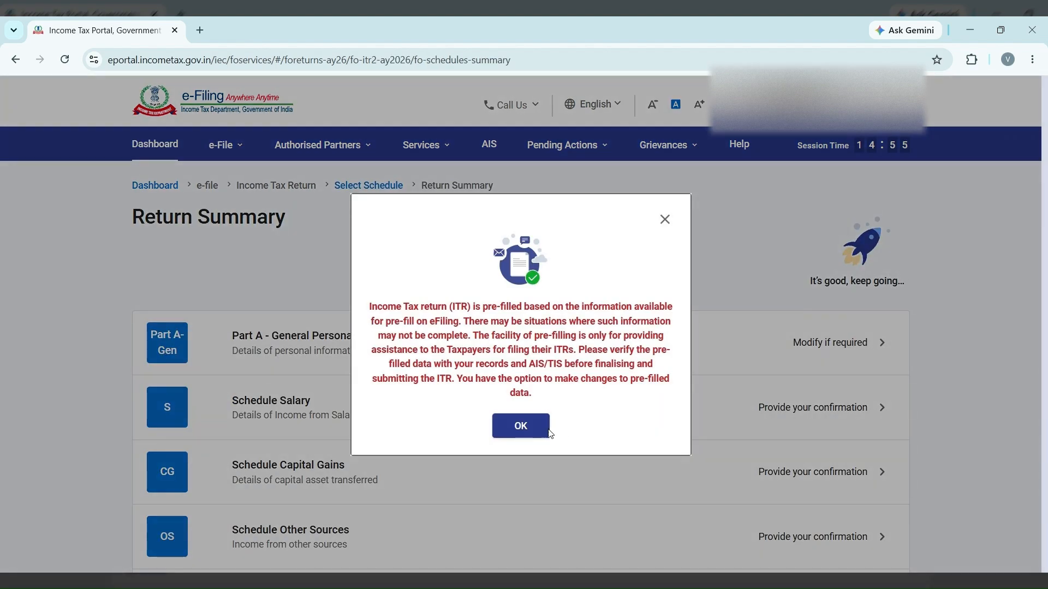
{"action": "left_click", "coordinate": [534, 432]}
{"action": "scroll", "coordinate": [534, 432], "scroll_direction": "down", "scroll_amount": 2}
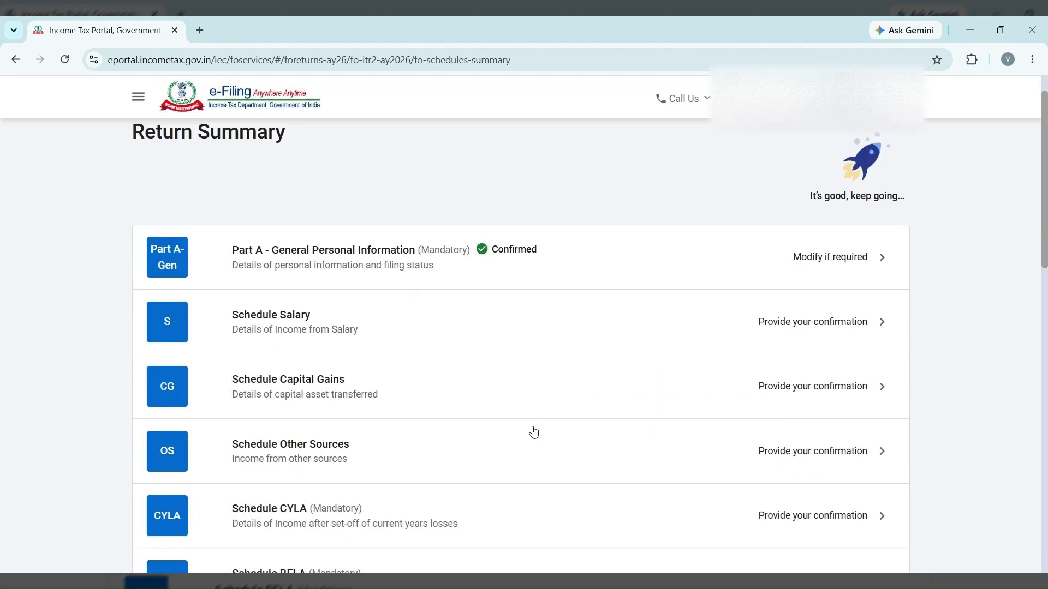
{"action": "left_click", "coordinate": [502, 261]}
Step: Expand the Filing Status section and answer No to opting out of the new tax regime under section 115BAC(6)
{"action": "scroll", "coordinate": [501, 262], "scroll_direction": "down", "scroll_amount": 2}
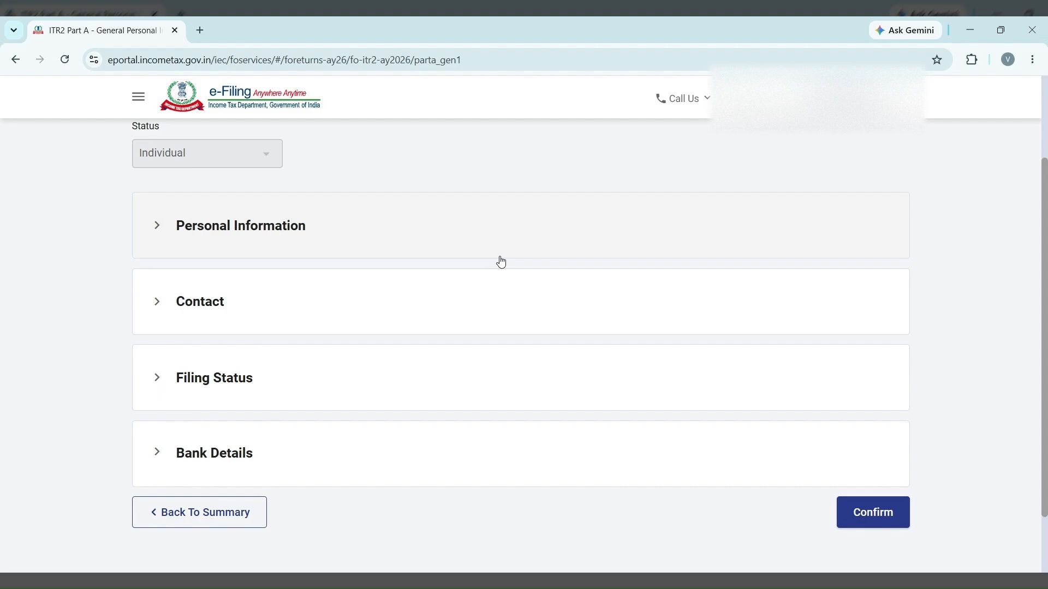
{"action": "scroll", "coordinate": [501, 262], "scroll_direction": "down", "scroll_amount": 2}
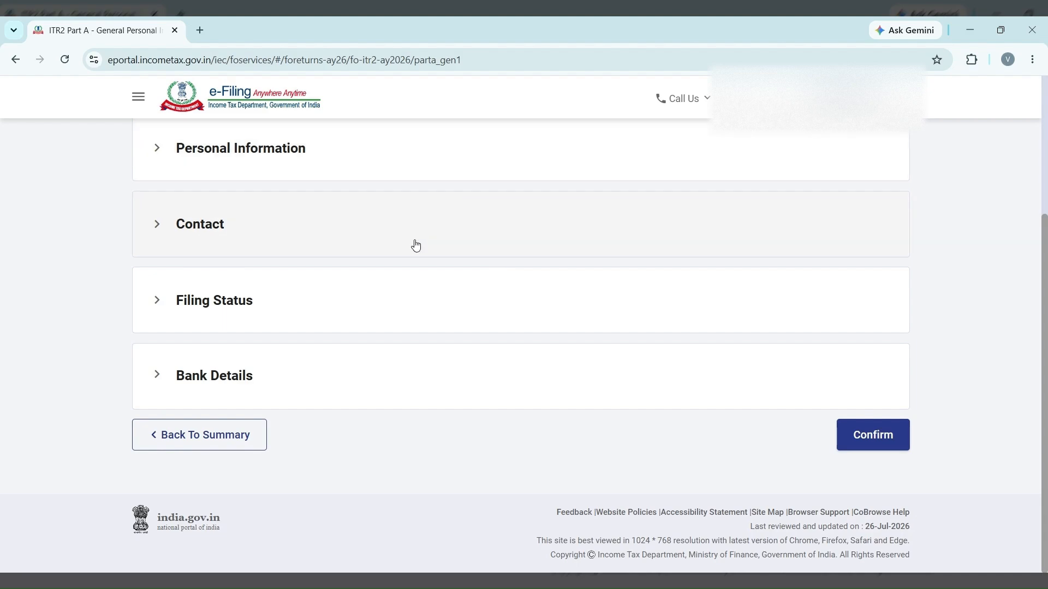
{"action": "left_click", "coordinate": [375, 316]}
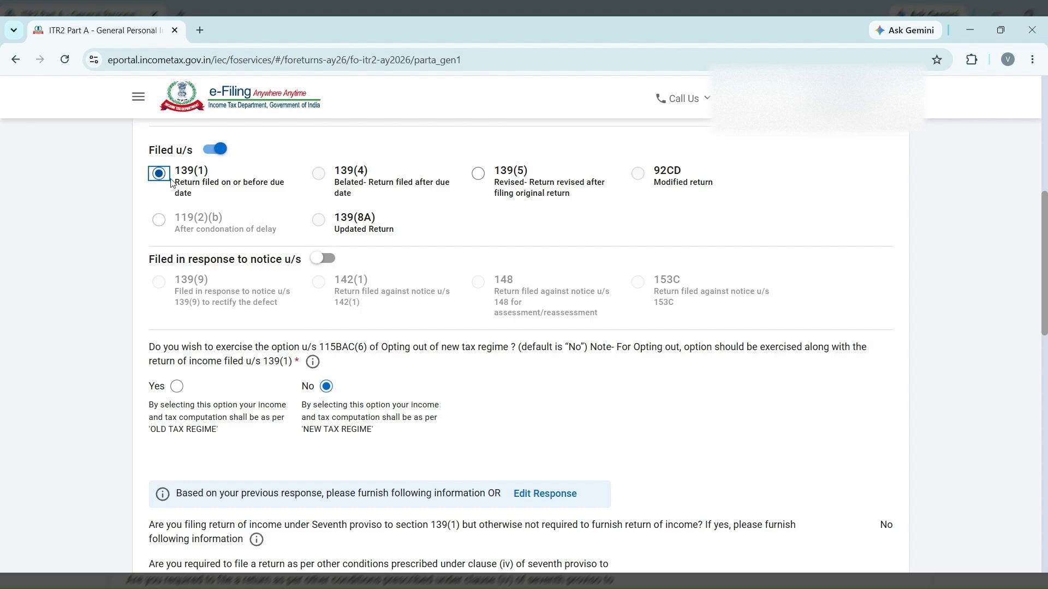
{"action": "scroll", "coordinate": [350, 349], "scroll_direction": "down", "scroll_amount": 3}
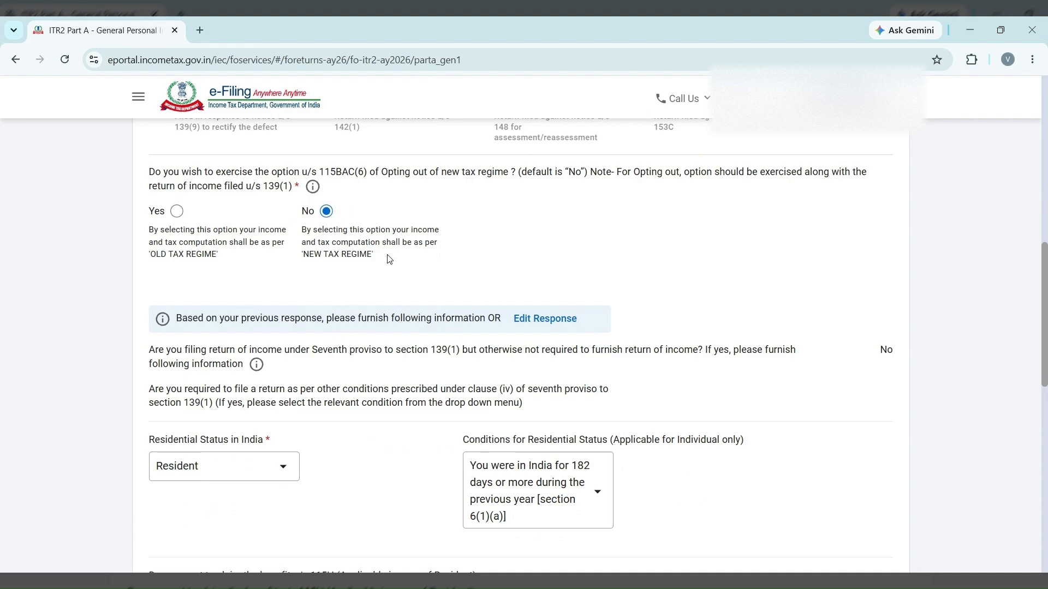
{"action": "scroll", "coordinate": [390, 259], "scroll_direction": "up", "scroll_amount": 3}
{"action": "scroll", "coordinate": [389, 259], "scroll_direction": "down", "scroll_amount": 2}
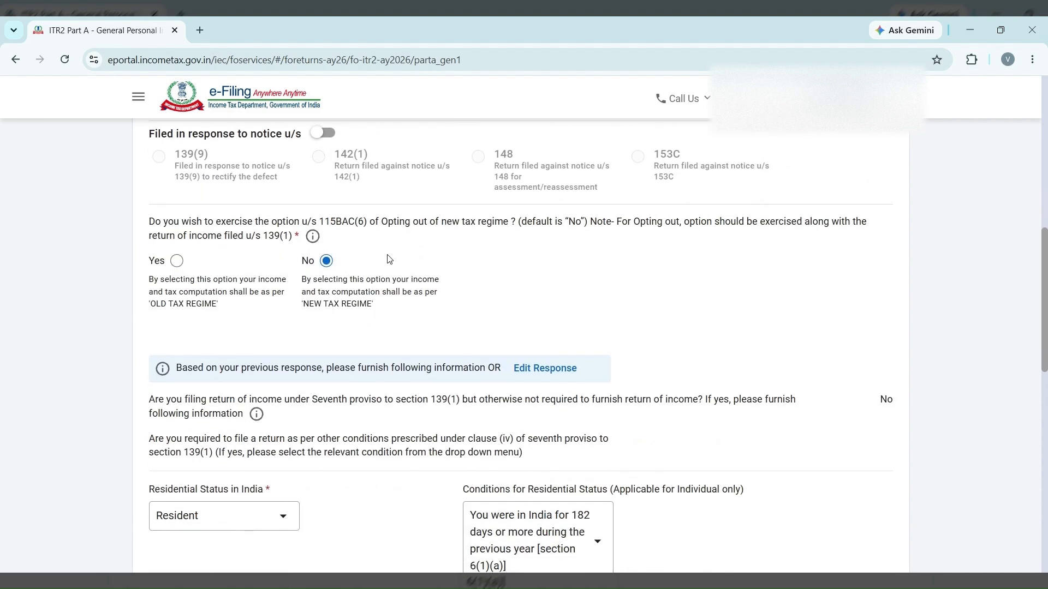
{"action": "left_click", "coordinate": [177, 262]}
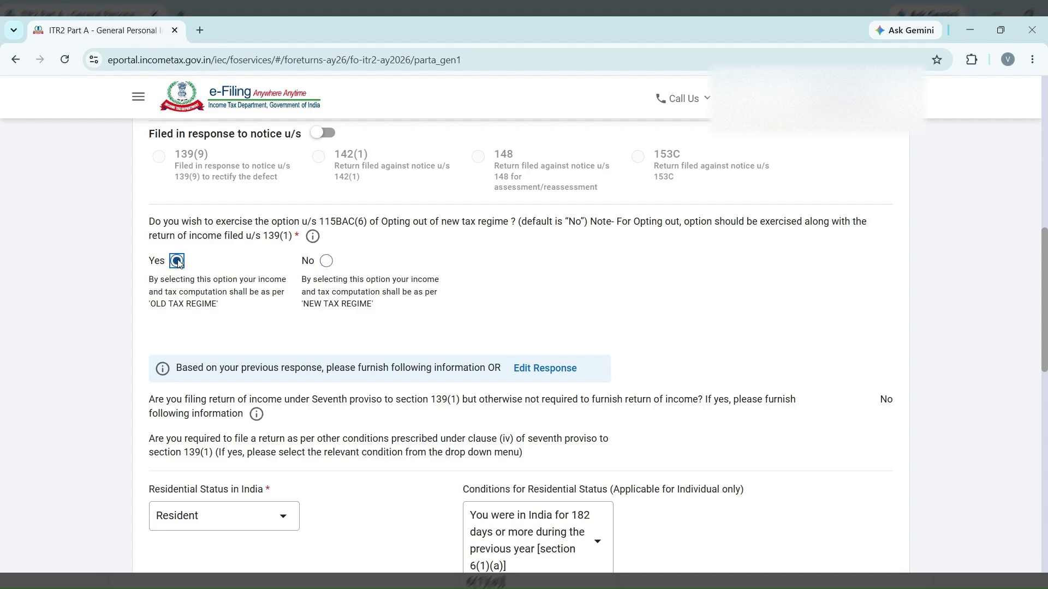
{"action": "left_click", "coordinate": [327, 262]}
Step: Review the remaining residential status and declaration answers under Filing Status, and confirm Part A - General
{"action": "scroll", "coordinate": [447, 317], "scroll_direction": "down", "scroll_amount": 5}
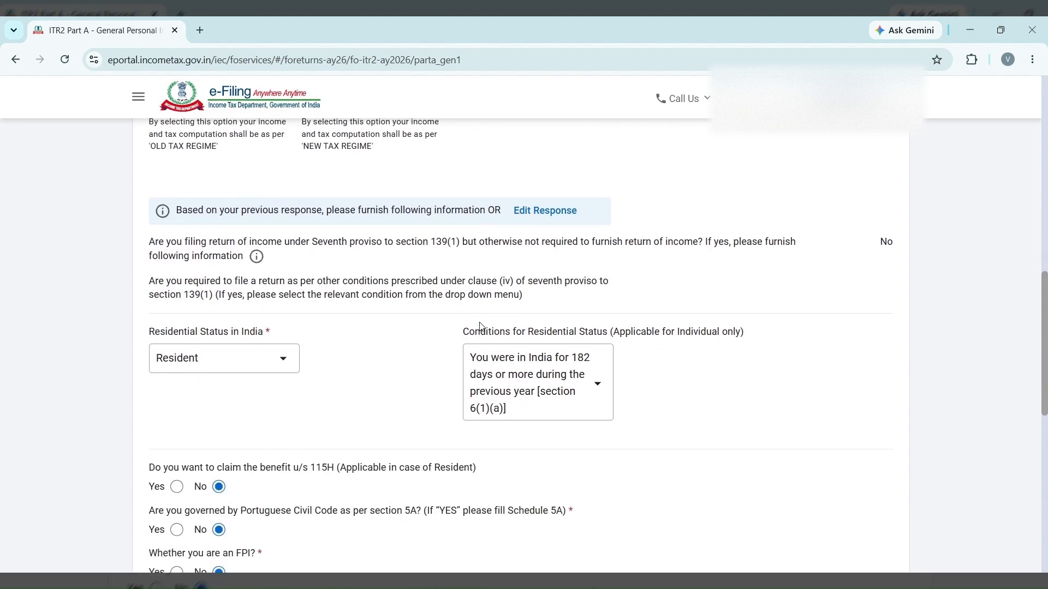
{"action": "scroll", "coordinate": [425, 306], "scroll_direction": "down", "scroll_amount": 3}
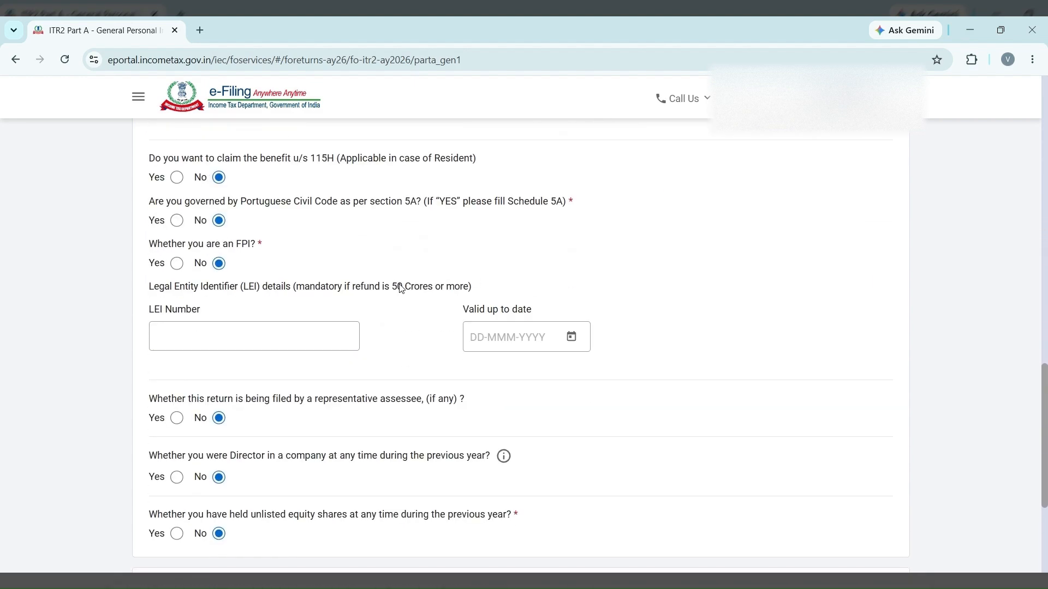
{"action": "scroll", "coordinate": [402, 288], "scroll_direction": "down", "scroll_amount": 3}
{"action": "scroll", "coordinate": [401, 288], "scroll_direction": "up", "scroll_amount": 2}
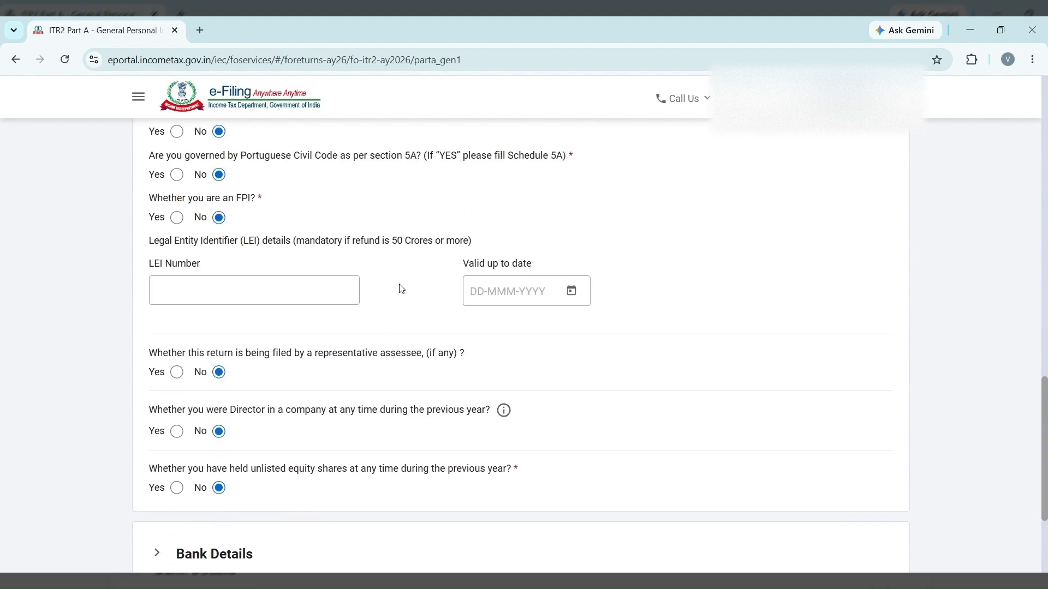
{"action": "scroll", "coordinate": [401, 288], "scroll_direction": "up", "scroll_amount": 2}
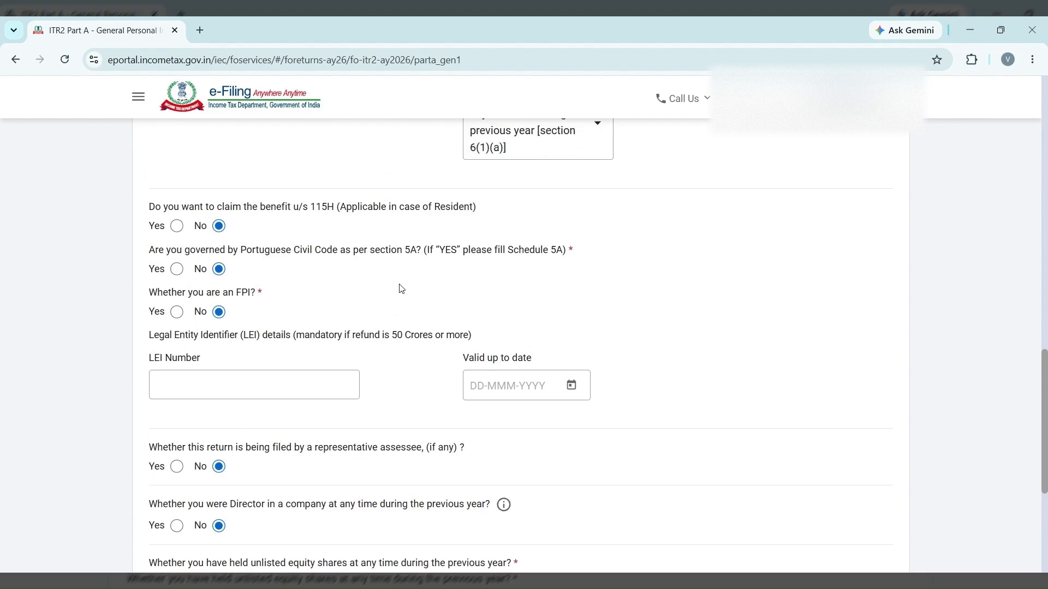
{"action": "scroll", "coordinate": [401, 288], "scroll_direction": "down", "scroll_amount": 5}
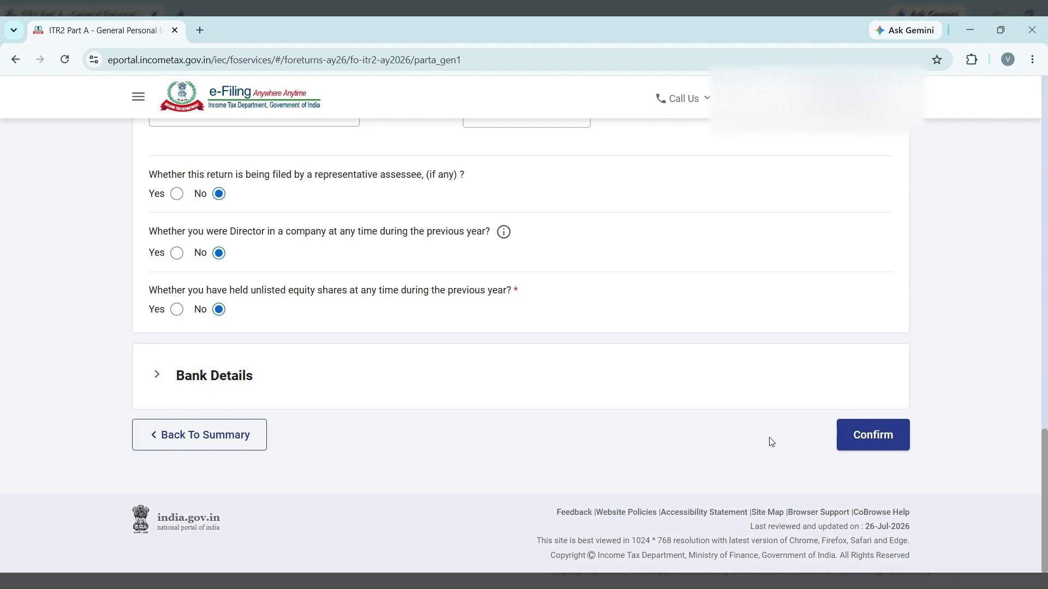
{"action": "left_click", "coordinate": [853, 446]}
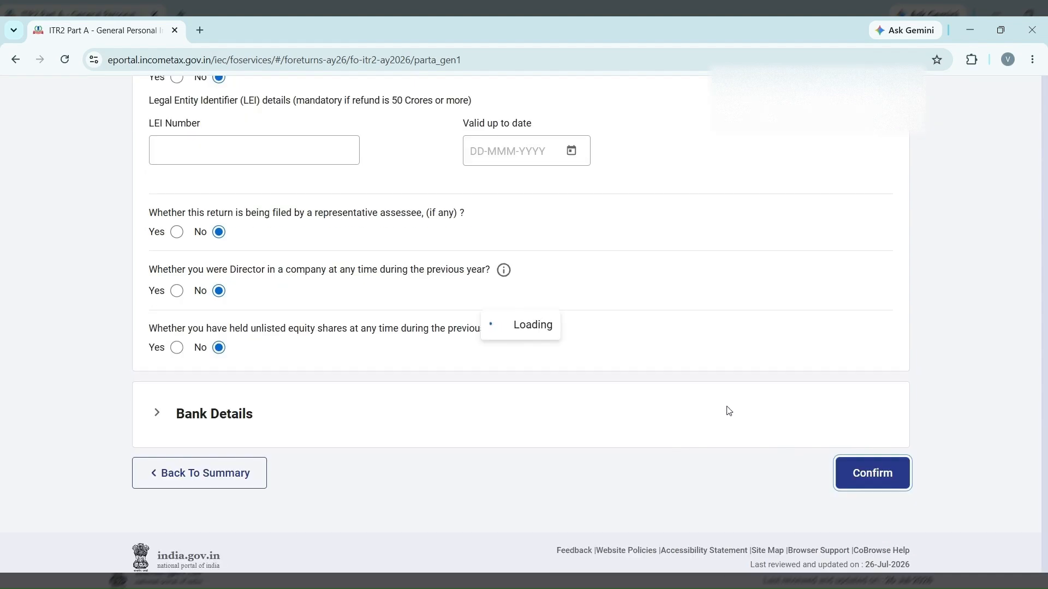
Step: Open Schedule Salary from the return summary
{"action": "scroll", "coordinate": [726, 409], "scroll_direction": "up", "scroll_amount": 15}
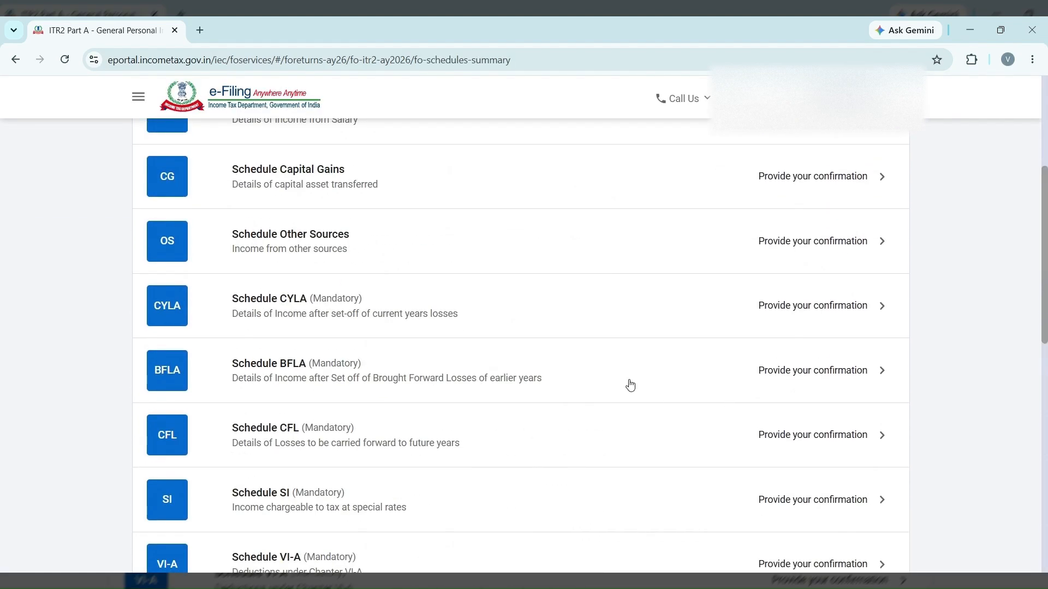
{"action": "scroll", "coordinate": [487, 269], "scroll_direction": "up", "scroll_amount": 6}
{"action": "scroll", "coordinate": [487, 270], "scroll_direction": "down", "scroll_amount": 4}
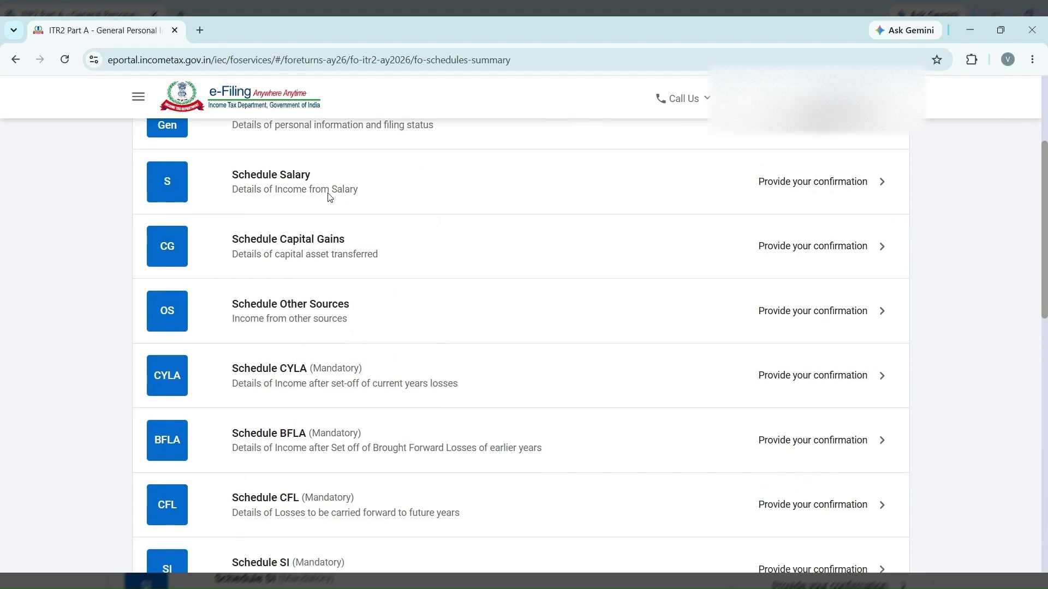
{"action": "left_click", "coordinate": [384, 194]}
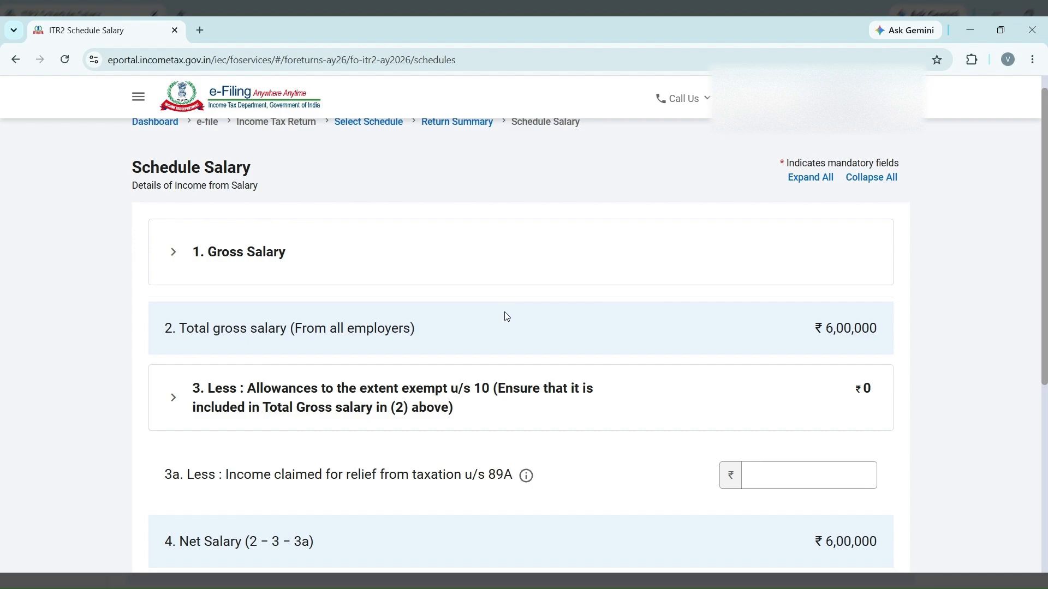
Step: Examine the total gross salary and expand Gross Salary to review Employer 1's details and salary breakup
{"action": "scroll", "coordinate": [506, 316], "scroll_direction": "down", "scroll_amount": 1}
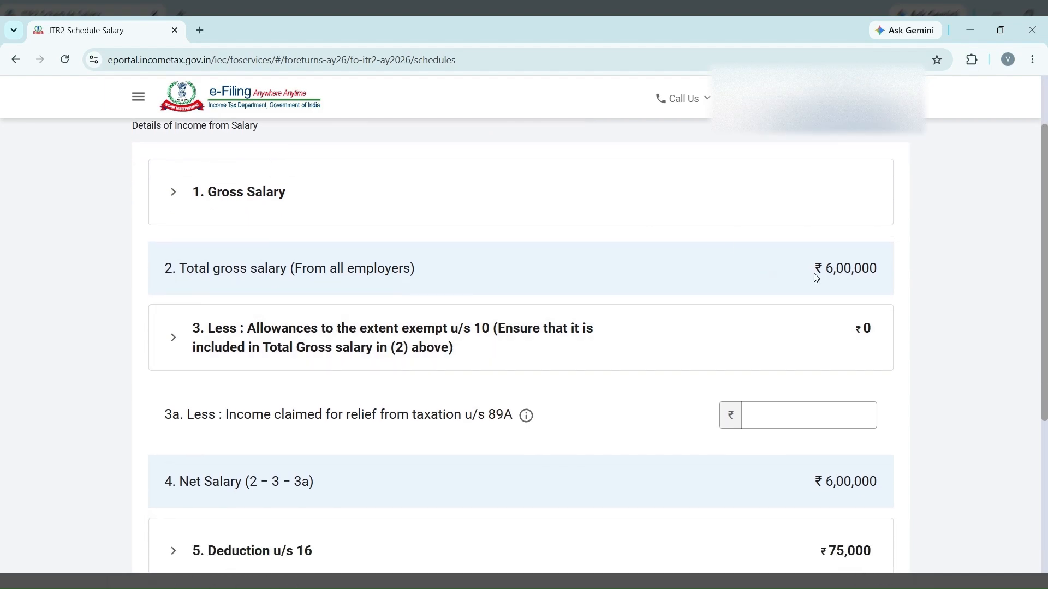
{"action": "left_click_drag", "start_coordinate": [815, 276], "coordinate": [899, 273]}
{"action": "left_click", "coordinate": [889, 279]}
{"action": "left_click", "coordinate": [575, 204]}
{"action": "scroll", "coordinate": [578, 203], "scroll_direction": "down", "scroll_amount": 1}
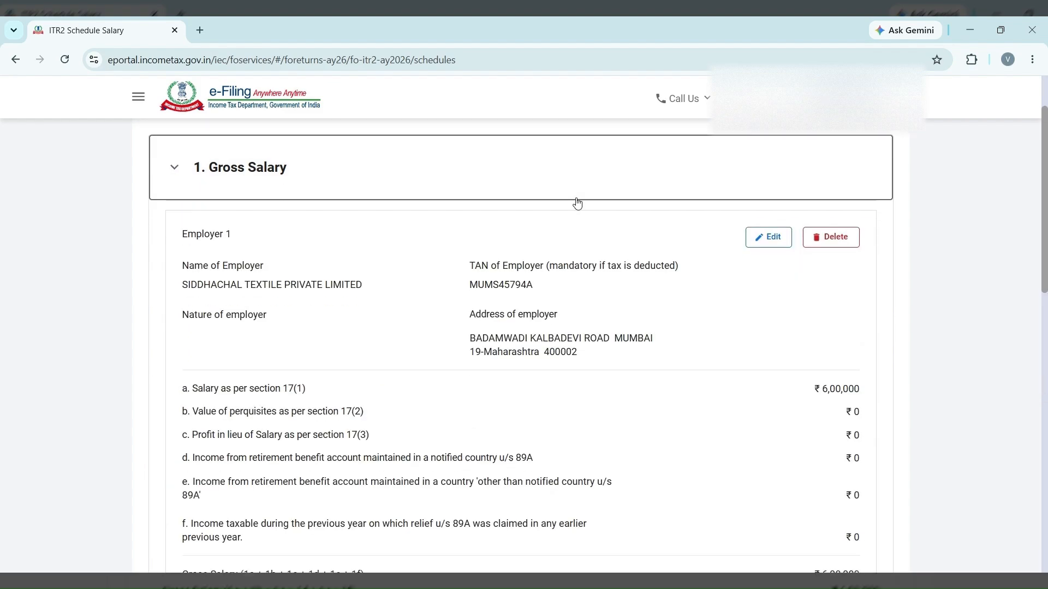
{"action": "scroll", "coordinate": [578, 204], "scroll_direction": "down", "scroll_amount": 3}
{"action": "scroll", "coordinate": [577, 203], "scroll_direction": "up", "scroll_amount": 2}
{"action": "scroll", "coordinate": [578, 203], "scroll_direction": "down", "scroll_amount": 1}
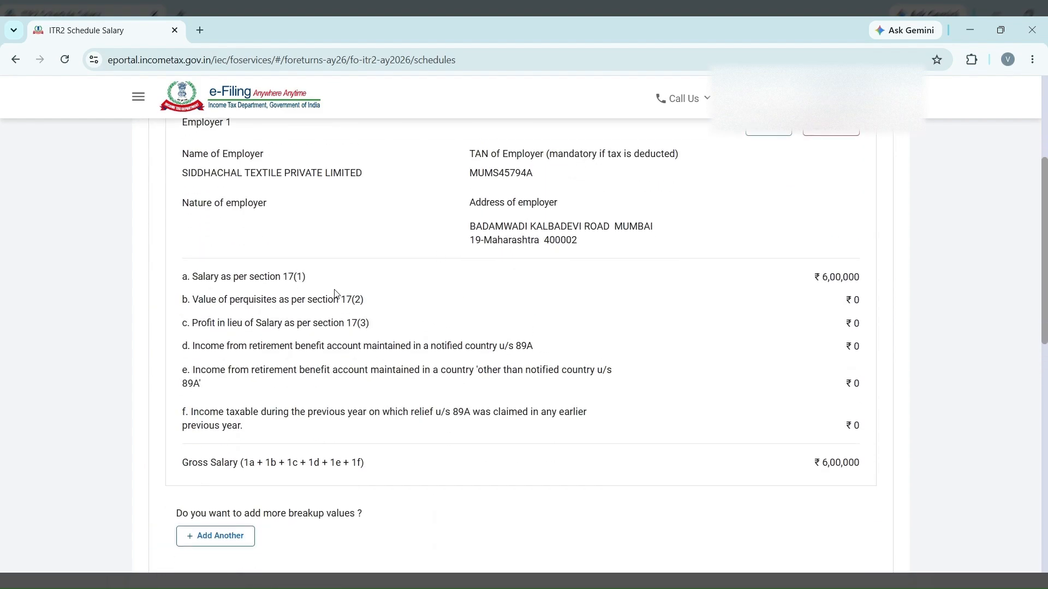
Step: Review the net salary figures, expand the Deduction u/s 16 breakup in Schedule Salary, and confirm the schedule
{"action": "scroll", "coordinate": [336, 294], "scroll_direction": "down", "scroll_amount": 2}
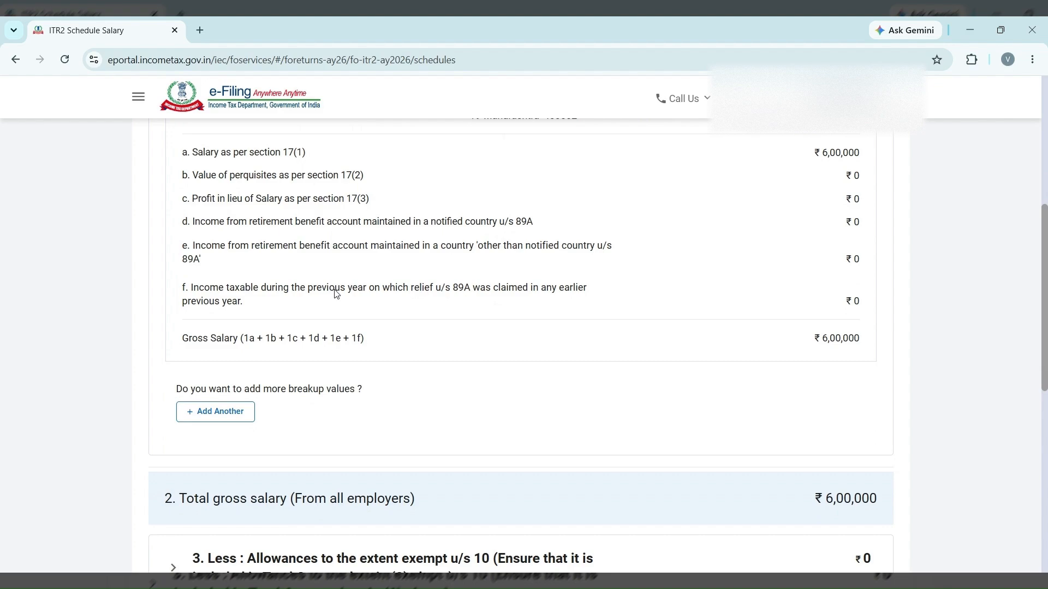
{"action": "scroll", "coordinate": [337, 295], "scroll_direction": "down", "scroll_amount": 2}
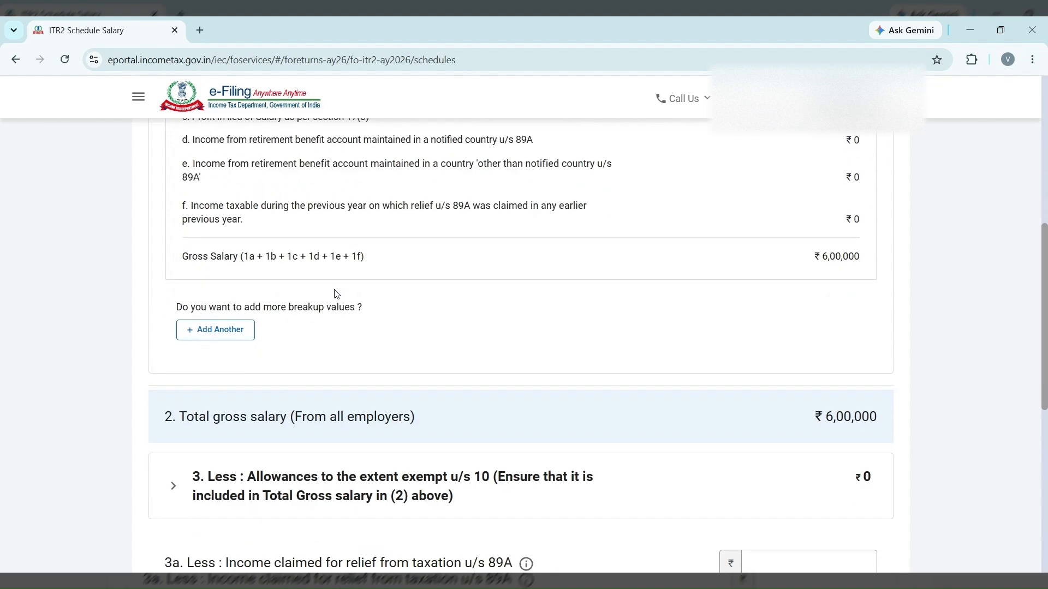
{"action": "scroll", "coordinate": [337, 295], "scroll_direction": "down", "scroll_amount": 1}
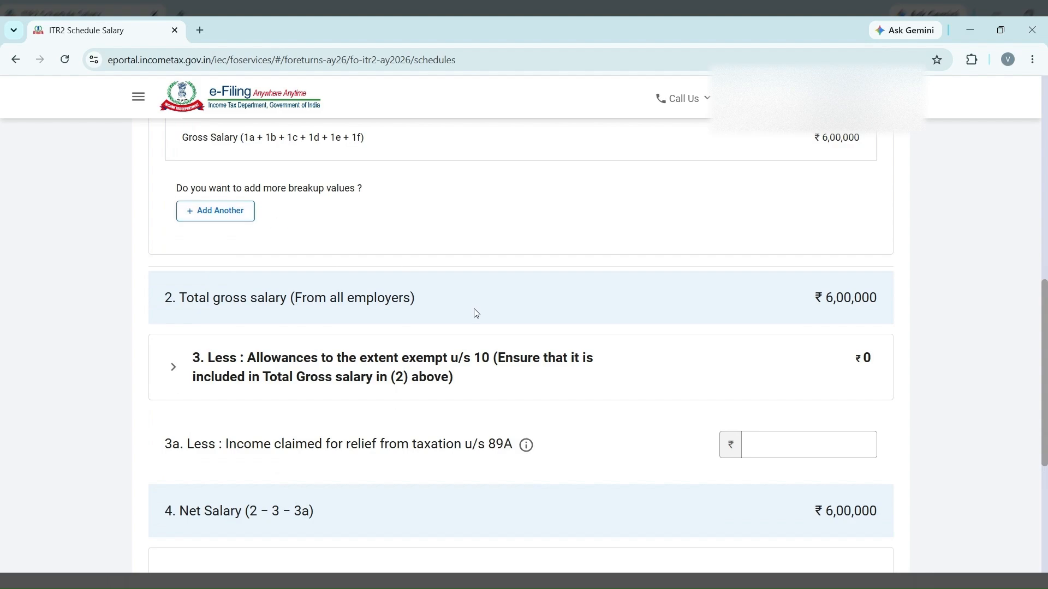
{"action": "scroll", "coordinate": [475, 312], "scroll_direction": "down", "scroll_amount": 1}
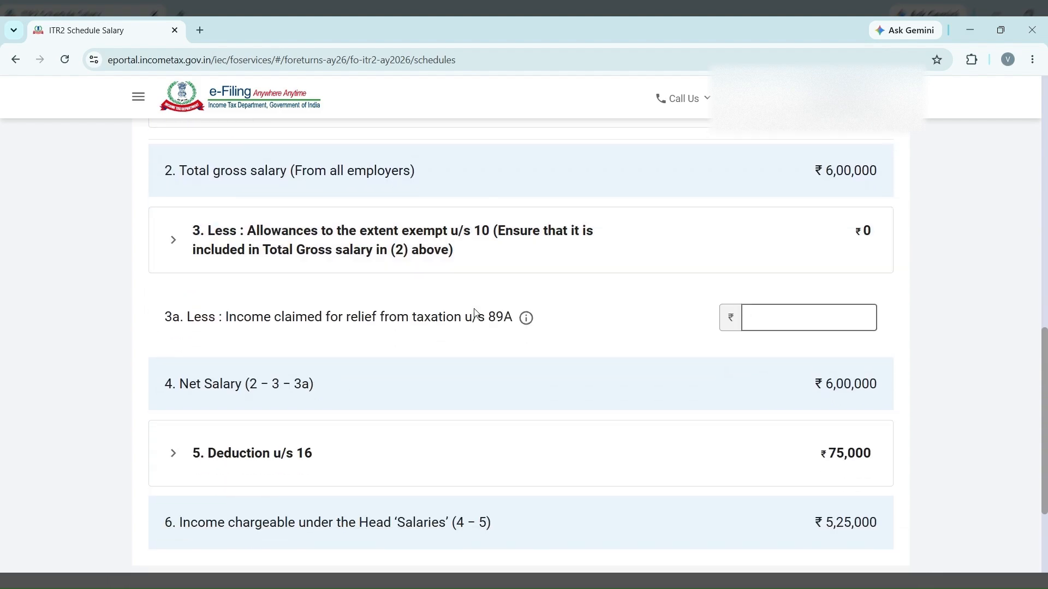
{"action": "scroll", "coordinate": [745, 425], "scroll_direction": "down", "scroll_amount": 1}
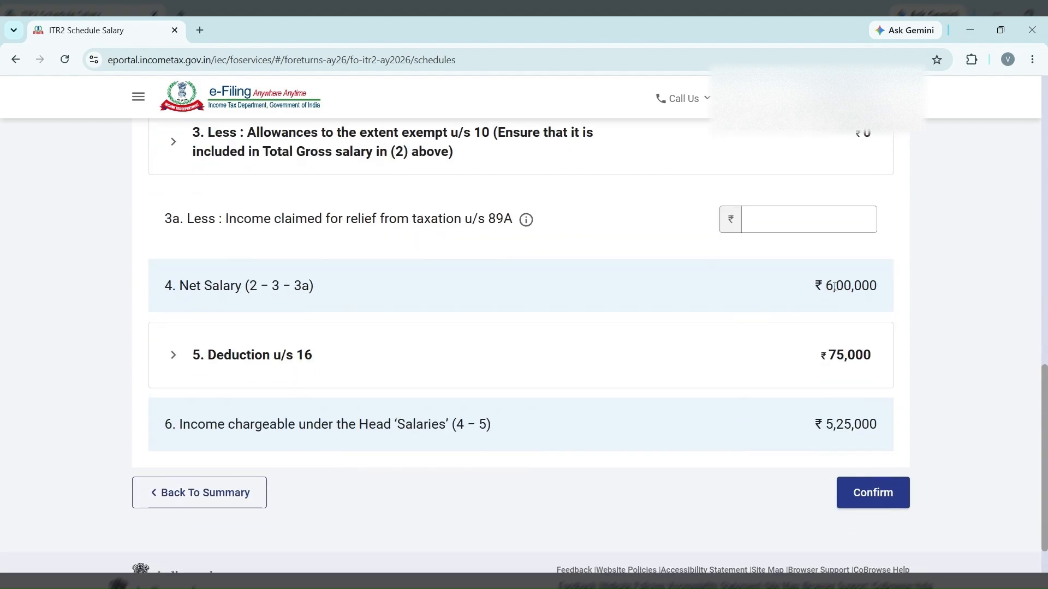
{"action": "left_click", "coordinate": [844, 221]}
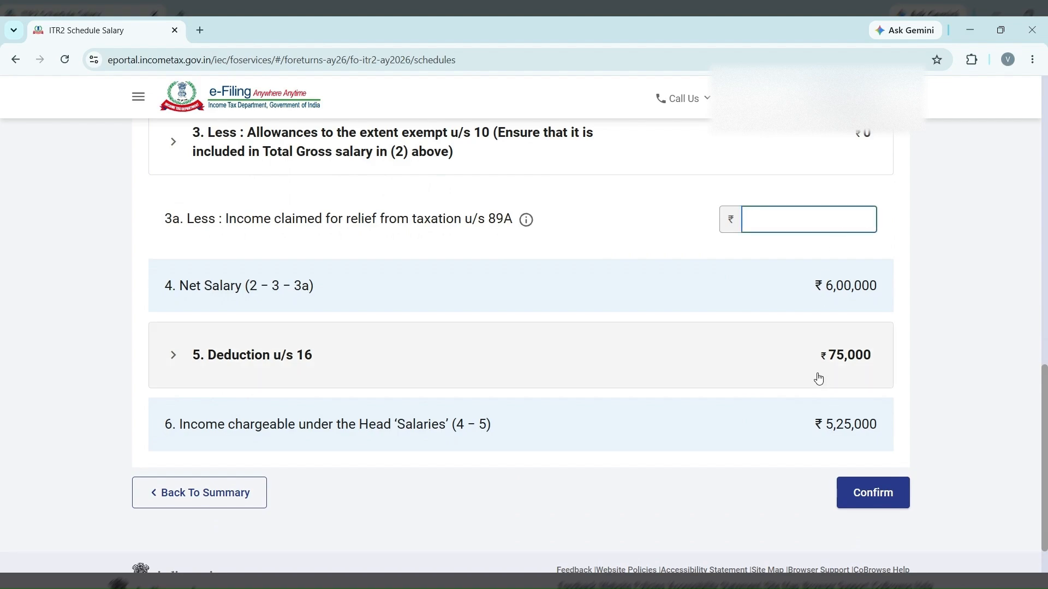
{"action": "left_click_drag", "start_coordinate": [817, 376], "coordinate": [891, 380]}
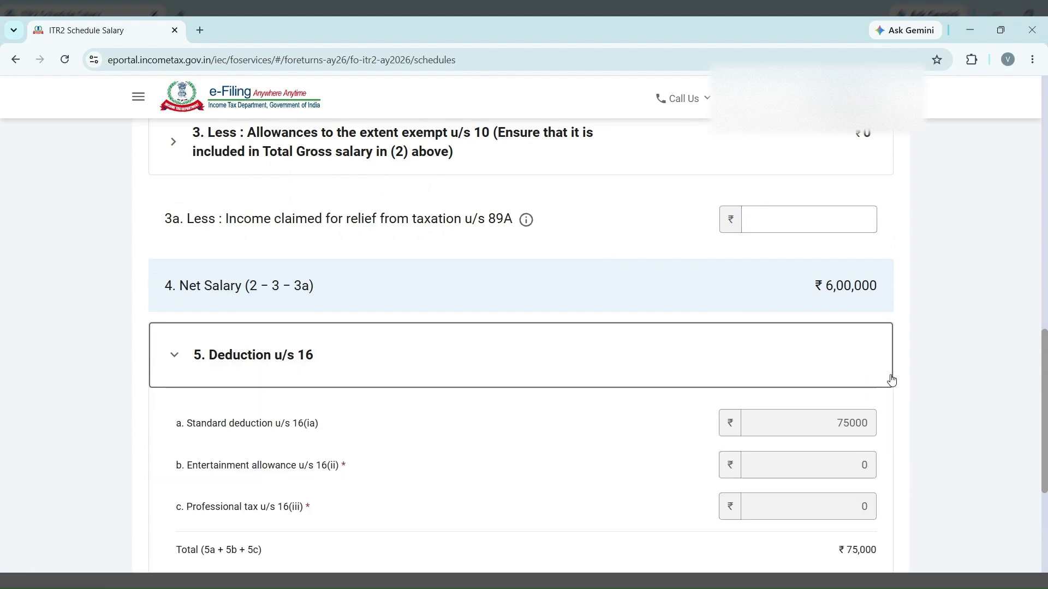
{"action": "scroll", "coordinate": [891, 380], "scroll_direction": "down", "scroll_amount": 2}
{"action": "scroll", "coordinate": [753, 370], "scroll_direction": "down", "scroll_amount": 2}
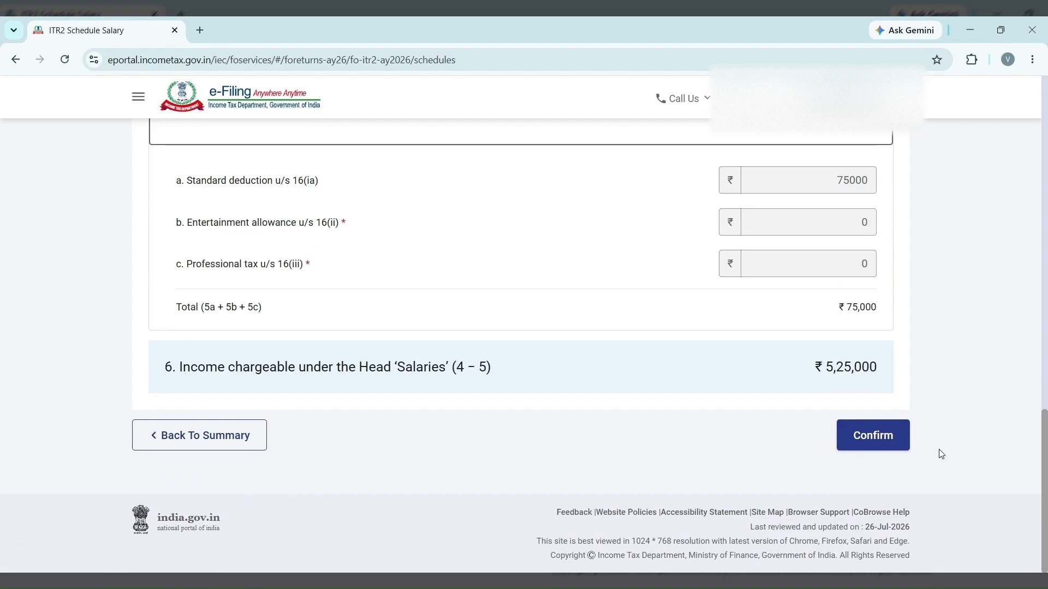
{"action": "left_click", "coordinate": [876, 435]}
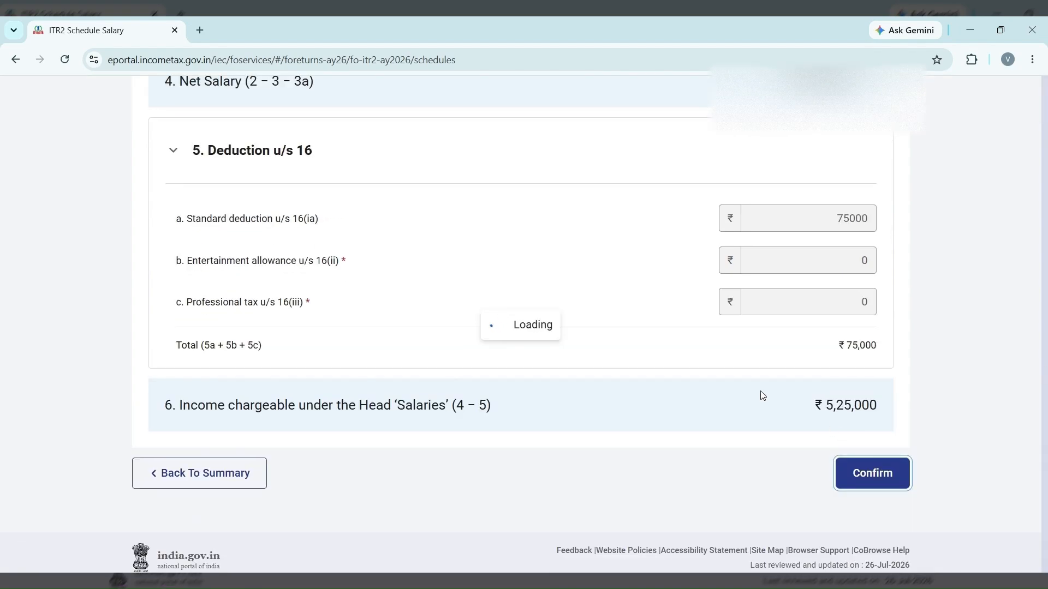
Step: Look through the return summary's full list of schedules, checking their confirmation status and the option for adding more schedules
{"action": "scroll", "coordinate": [626, 323], "scroll_direction": "up", "scroll_amount": 10}
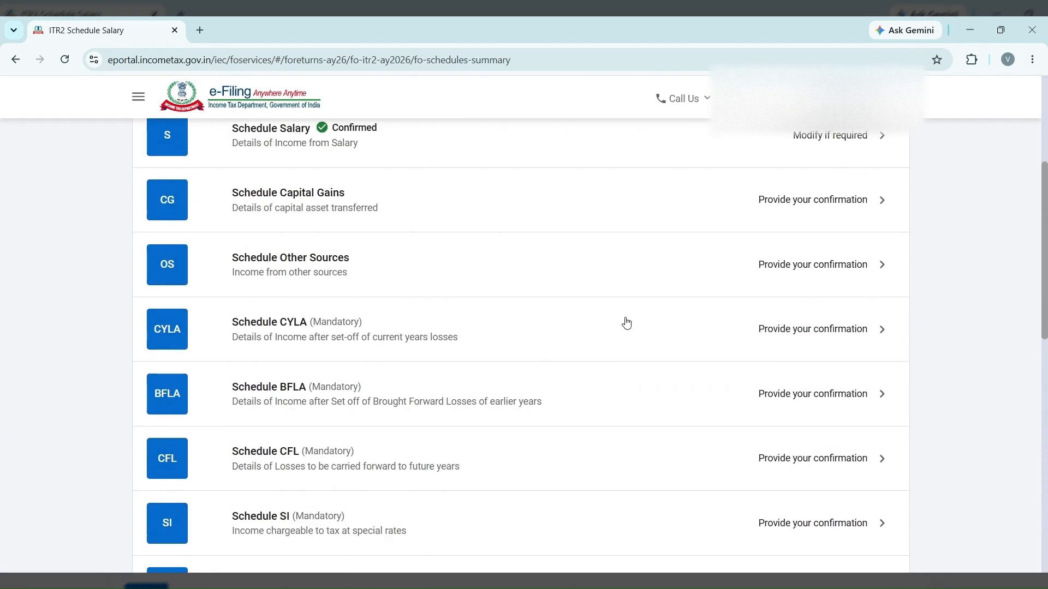
{"action": "scroll", "coordinate": [625, 322], "scroll_direction": "up", "scroll_amount": 4}
{"action": "scroll", "coordinate": [625, 322], "scroll_direction": "down", "scroll_amount": 2}
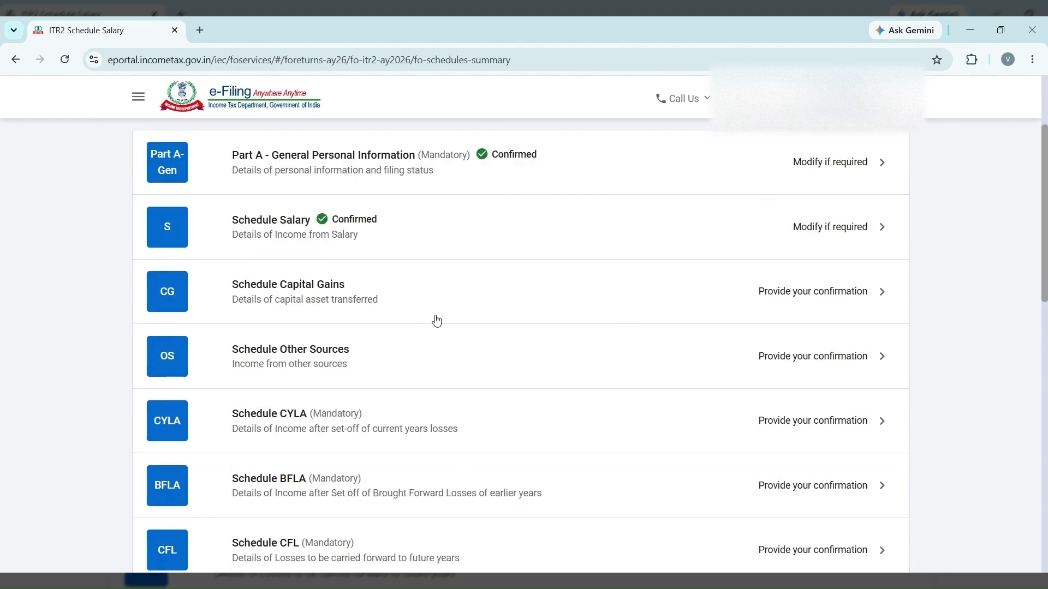
{"action": "scroll", "coordinate": [436, 321], "scroll_direction": "down", "scroll_amount": 15}
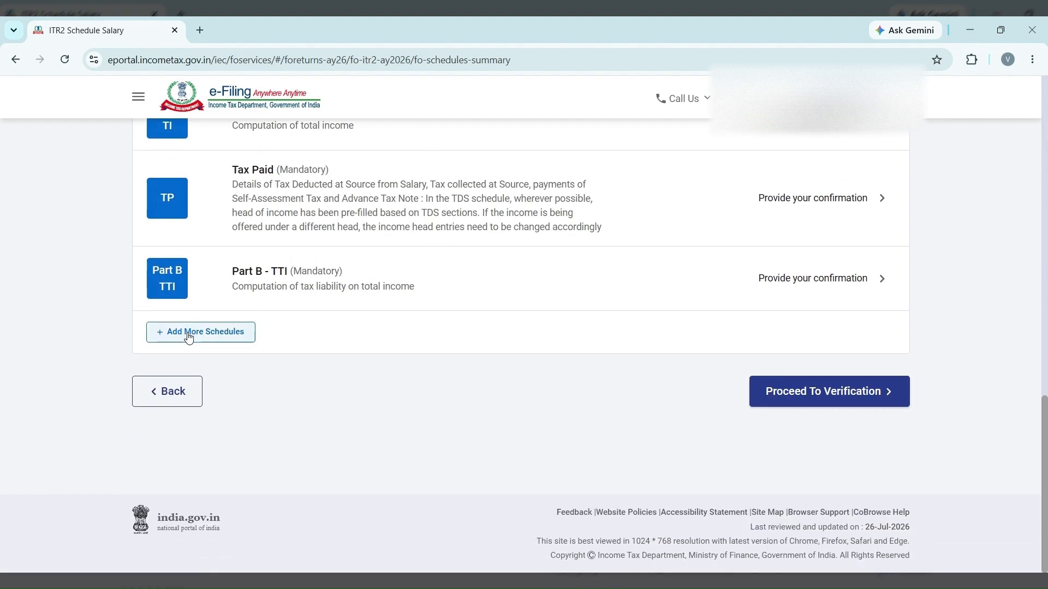
{"action": "scroll", "coordinate": [177, 341], "scroll_direction": "up", "scroll_amount": 3}
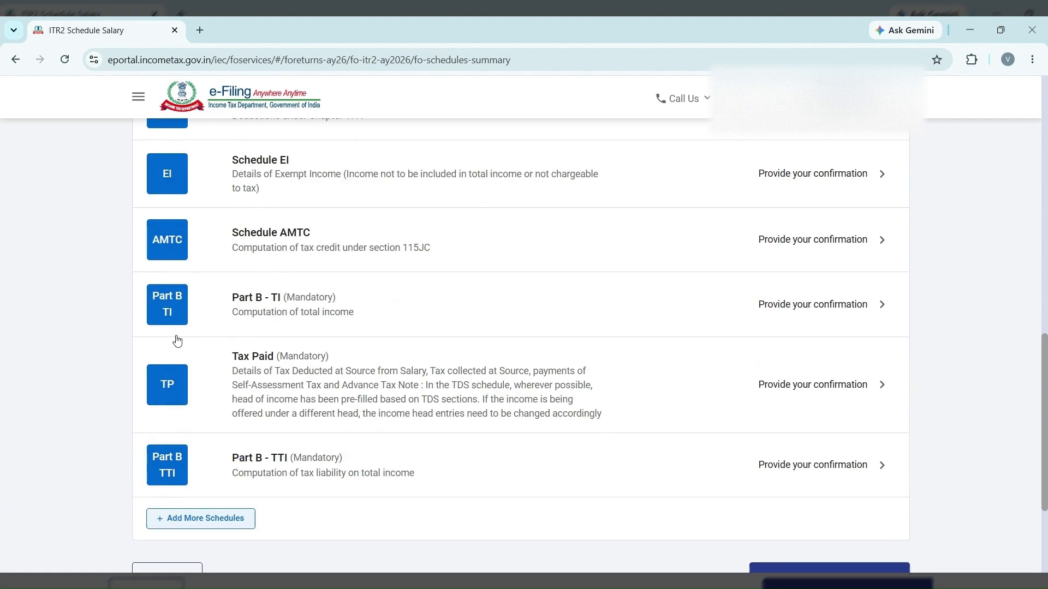
{"action": "scroll", "coordinate": [177, 341], "scroll_direction": "up", "scroll_amount": 5}
{"action": "scroll", "coordinate": [178, 341], "scroll_direction": "up", "scroll_amount": 1}
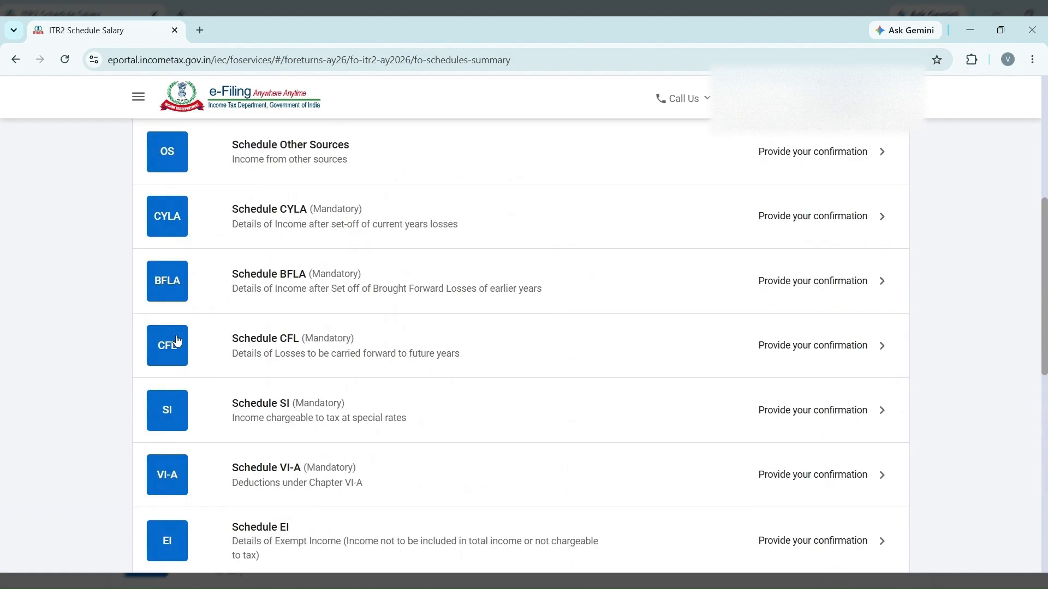
{"action": "scroll", "coordinate": [177, 341], "scroll_direction": "up", "scroll_amount": 3}
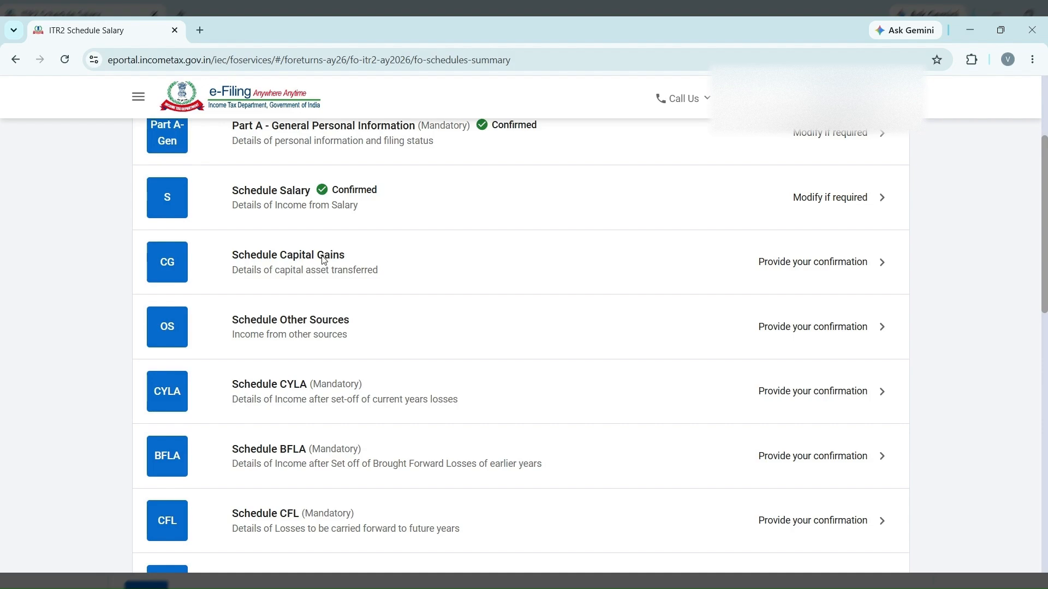
Step: Open Schedule Capital Gains, acknowledge the section 234C notice, and expand A(I). Short-term Capital Gains
{"action": "left_click", "coordinate": [514, 255]}
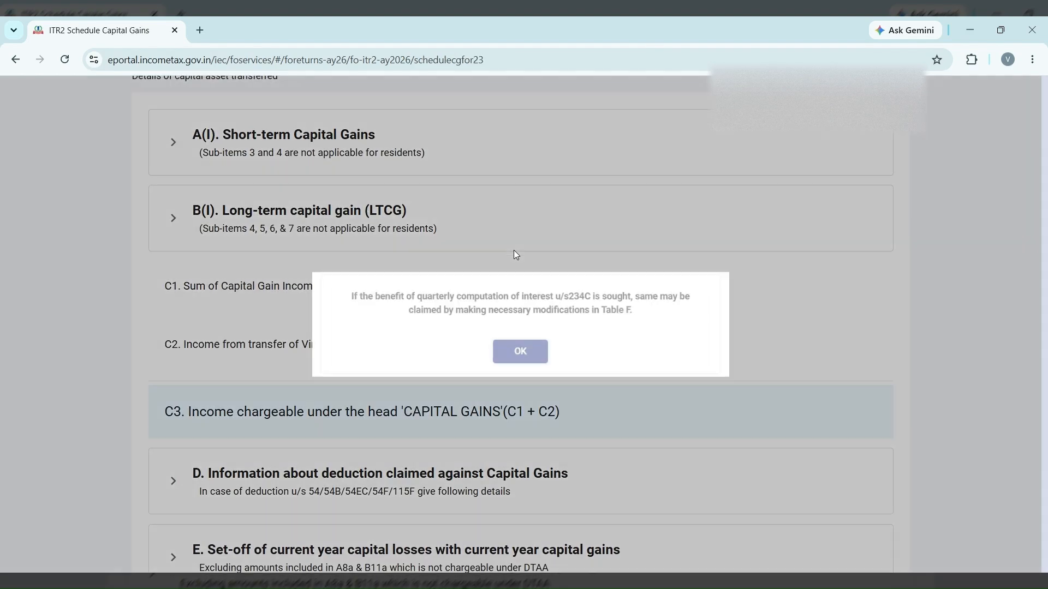
{"action": "left_click", "coordinate": [520, 352]}
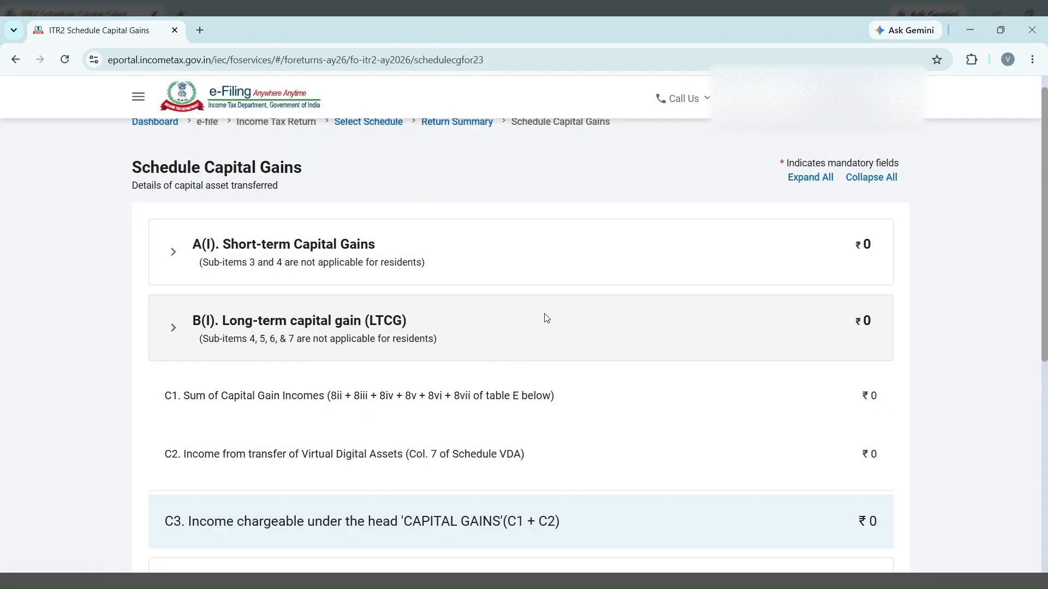
{"action": "left_click", "coordinate": [574, 272]}
{"action": "scroll", "coordinate": [523, 243], "scroll_direction": "down", "scroll_amount": 2}
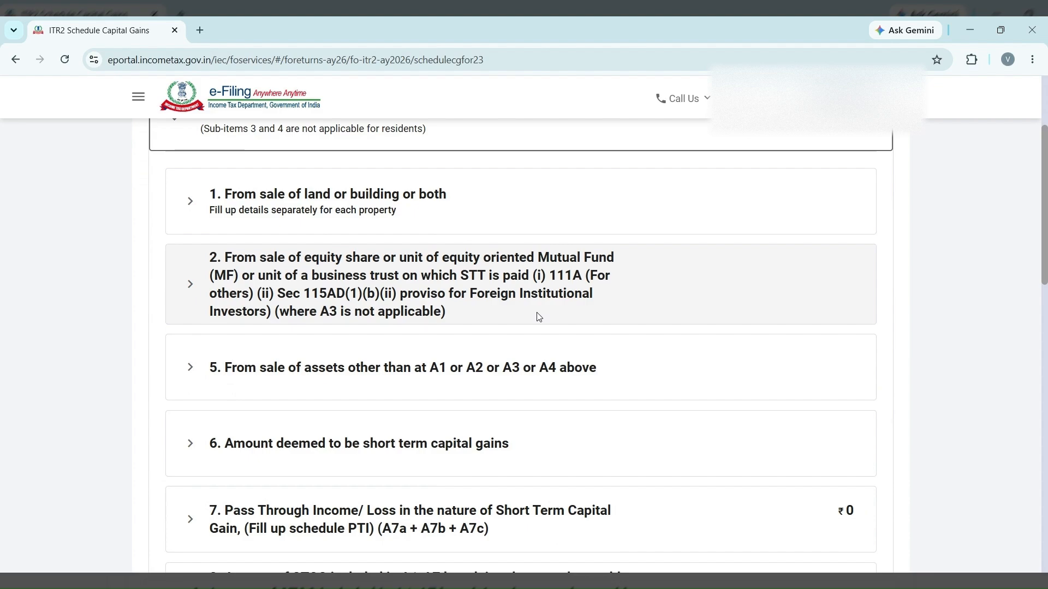
{"action": "scroll", "coordinate": [539, 317], "scroll_direction": "down", "scroll_amount": 1}
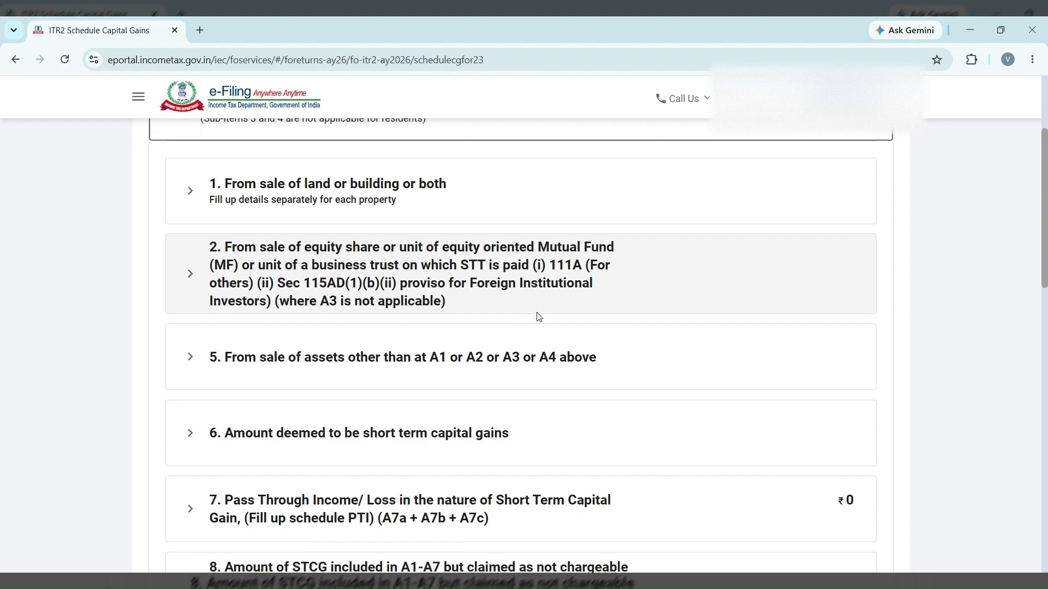
{"action": "scroll", "coordinate": [537, 317], "scroll_direction": "down", "scroll_amount": 1}
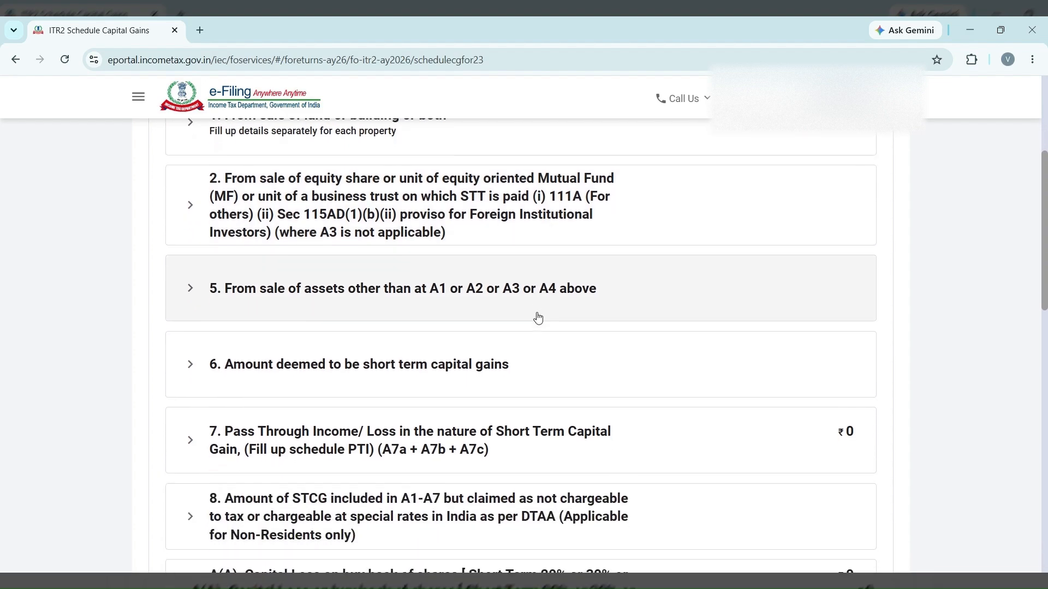
Step: Start a new entry under short-term item 2 for the sale of STT-paid equity shares or equity-oriented mutual fund units
{"action": "left_click", "coordinate": [462, 228]}
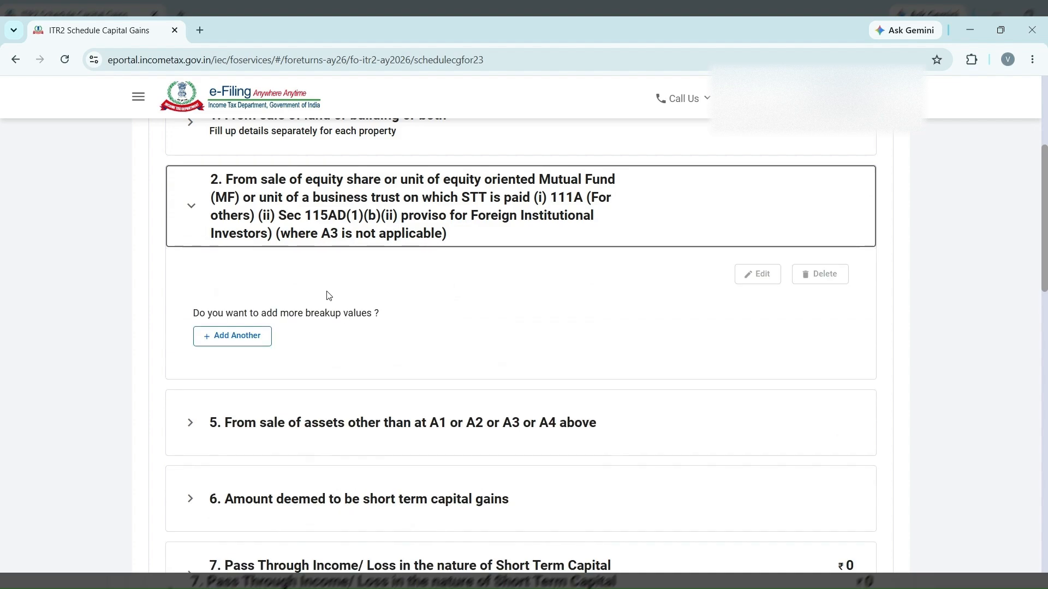
{"action": "scroll", "coordinate": [629, 251], "scroll_direction": "up", "scroll_amount": 1}
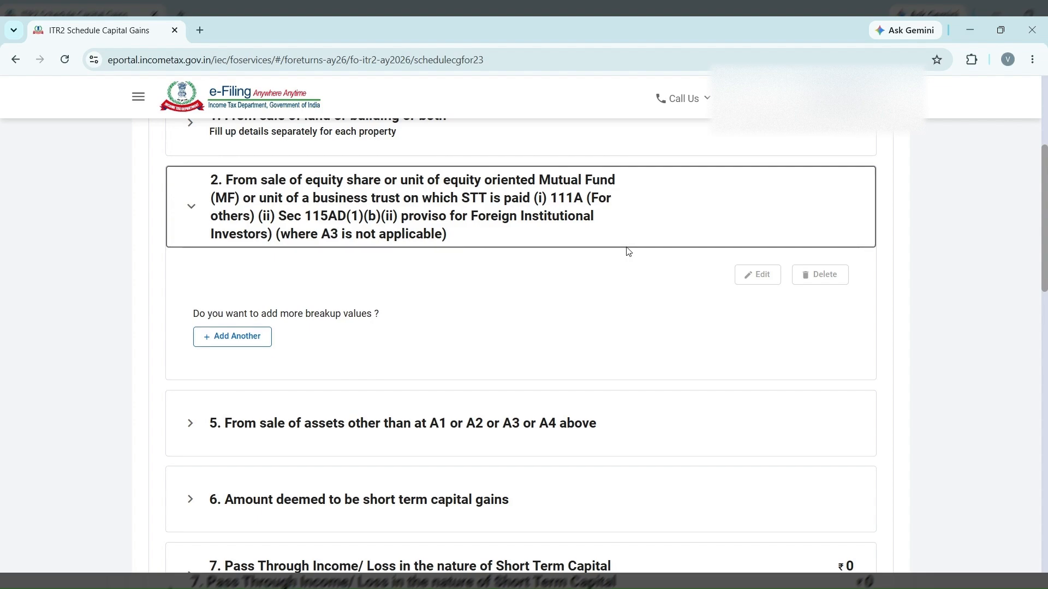
{"action": "scroll", "coordinate": [628, 251], "scroll_direction": "down", "scroll_amount": 1}
{"action": "left_click", "coordinate": [210, 325]}
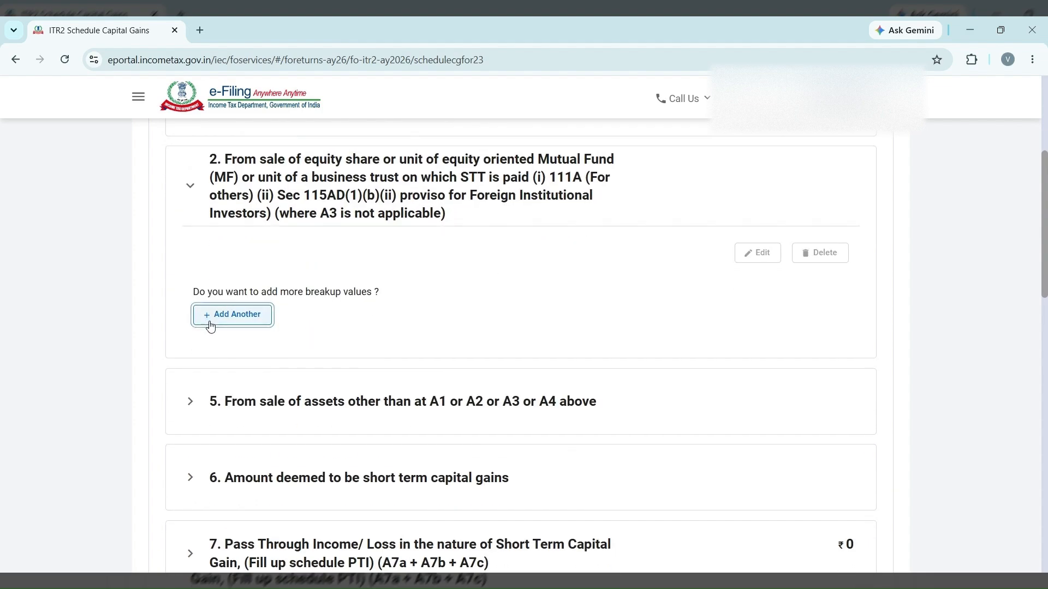
Step: Set the section of the short-term equity sale entry to 111A [for others]
{"action": "scroll", "coordinate": [455, 402], "scroll_direction": "down", "scroll_amount": 3}
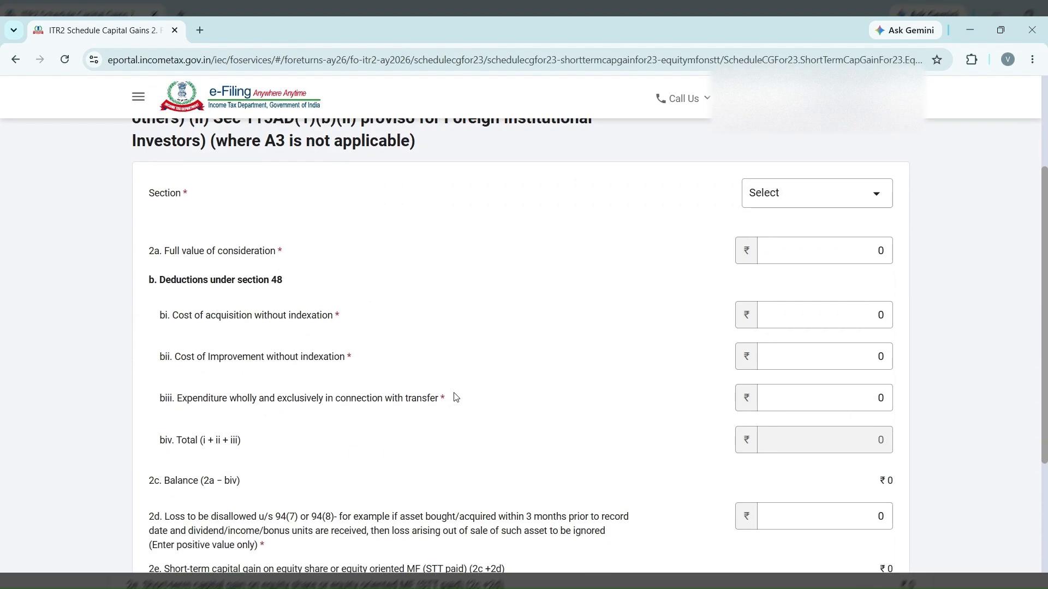
{"action": "scroll", "coordinate": [792, 200], "scroll_direction": "up", "scroll_amount": 1}
{"action": "scroll", "coordinate": [791, 201], "scroll_direction": "up", "scroll_amount": 1}
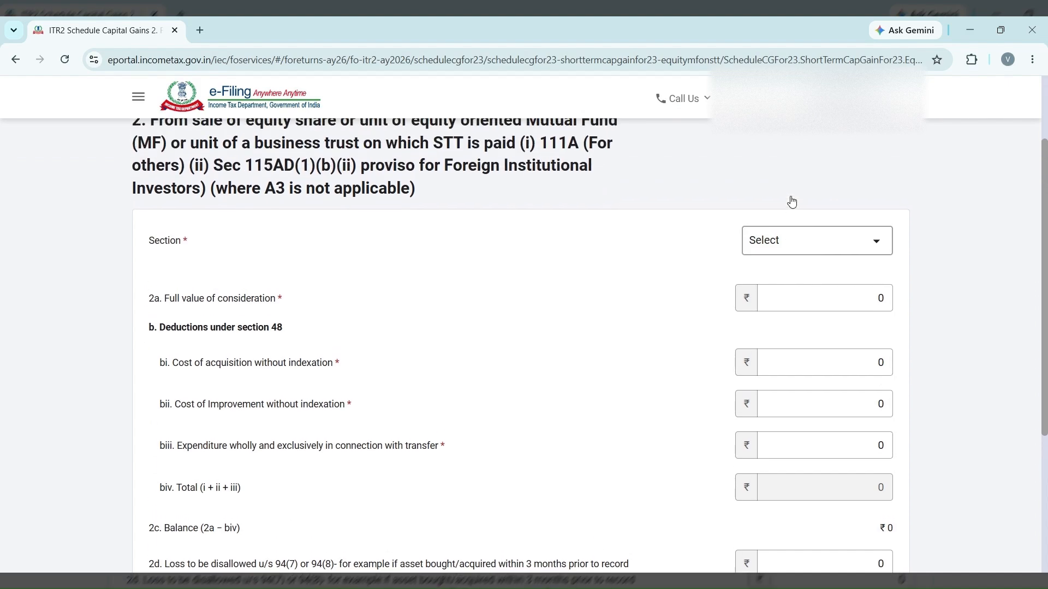
{"action": "left_click", "coordinate": [786, 248]}
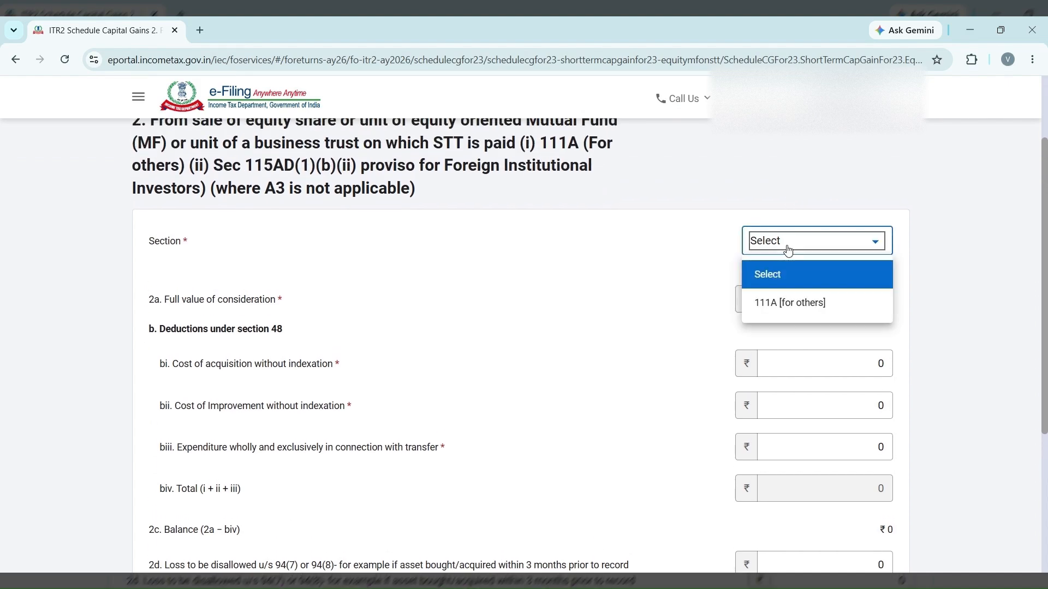
{"action": "left_click", "coordinate": [776, 305]}
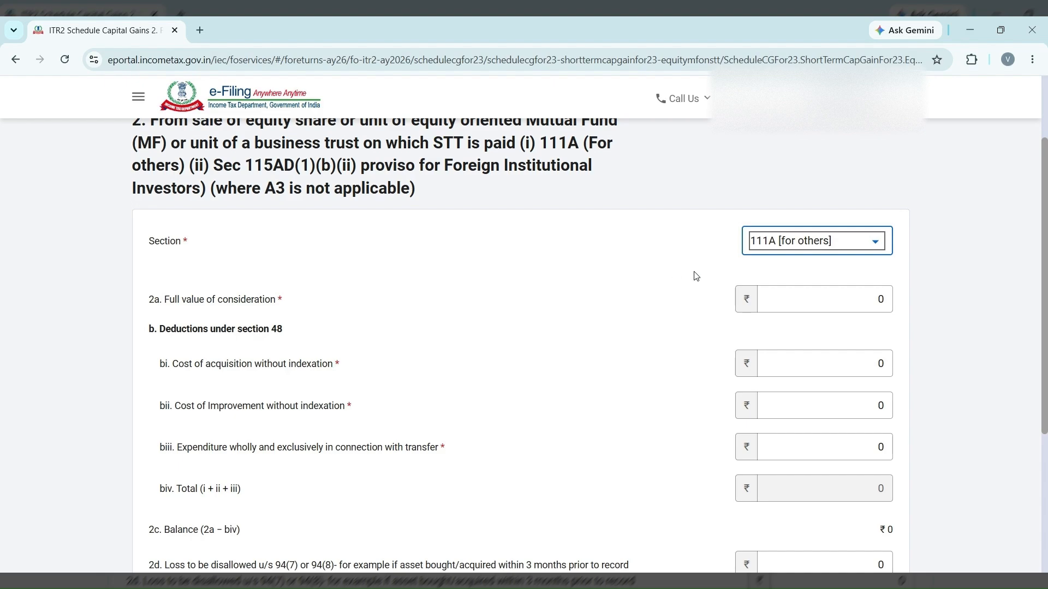
Step: Enter 138509 as the full value of consideration and 120450 as the cost of acquisition without indexation
{"action": "scroll", "coordinate": [693, 304], "scroll_direction": "down", "scroll_amount": 1}
{"action": "left_click", "coordinate": [868, 264]}
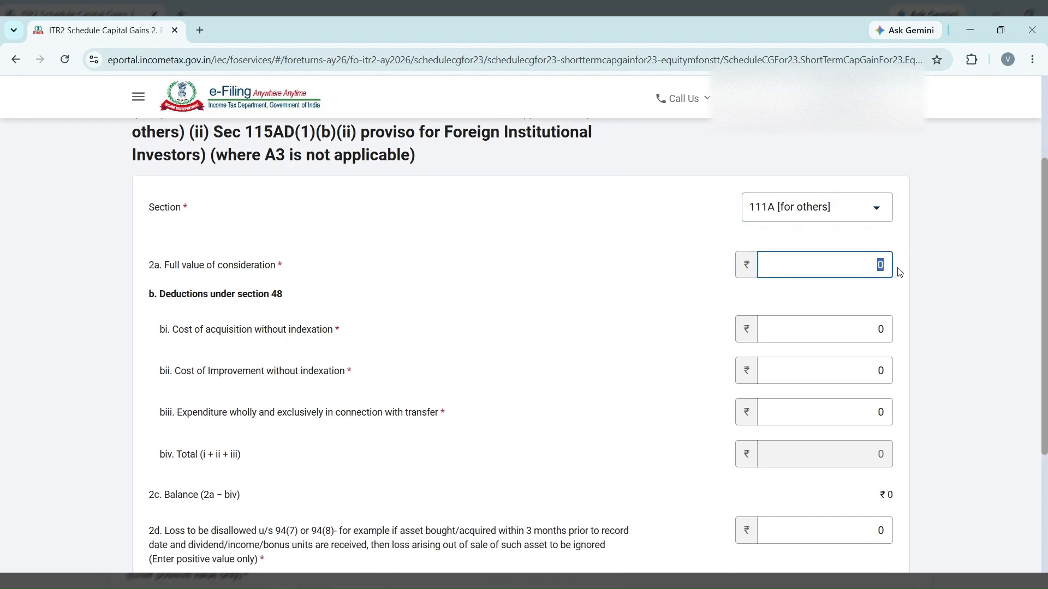
{"action": "type", "text": "138509"}
{"action": "left_click", "coordinate": [414, 378]}
{"action": "scroll", "coordinate": [416, 381], "scroll_direction": "down", "scroll_amount": 3}
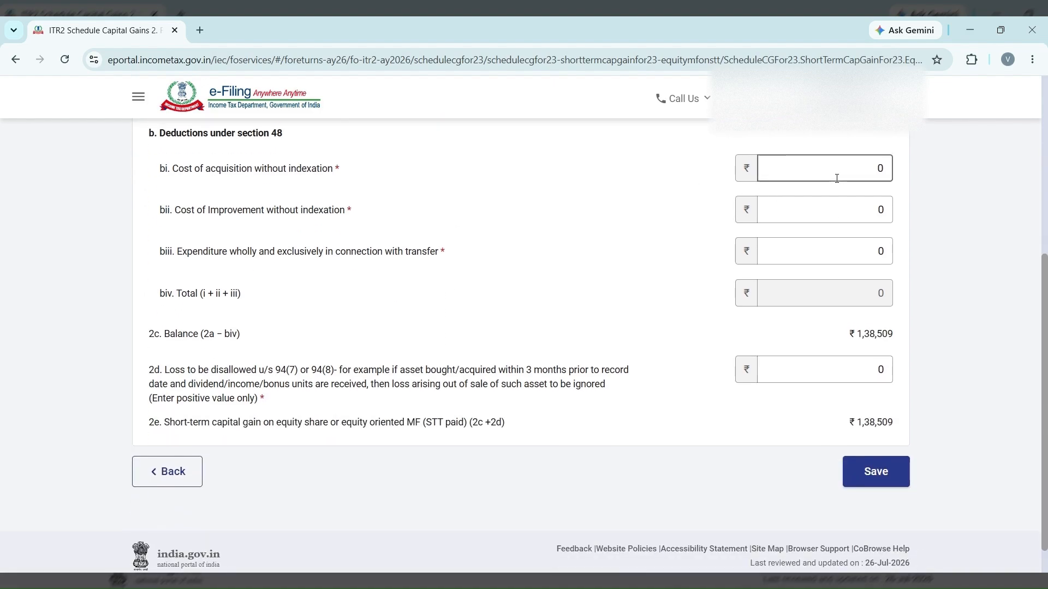
{"action": "left_click_drag", "start_coordinate": [837, 178], "coordinate": [889, 175]}
{"action": "type", "text": "120450"}
{"action": "left_click", "coordinate": [592, 265]}
{"action": "scroll", "coordinate": [592, 264], "scroll_direction": "down", "scroll_amount": 1}
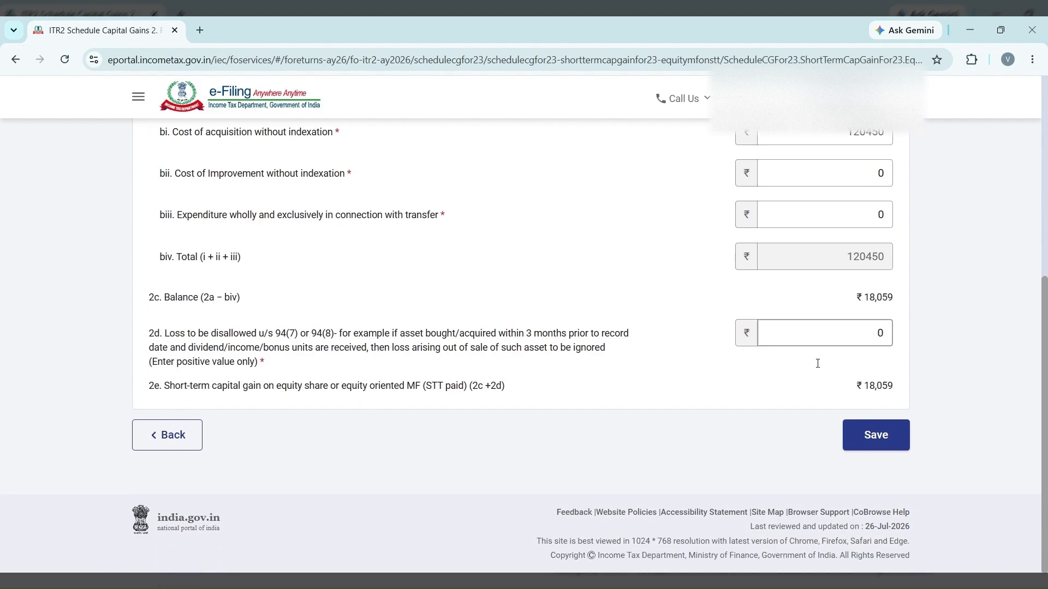
Step: Check the computed short-term capital gain, save the 111A entry, and collapse item 2 after reviewing its saved details
{"action": "left_click_drag", "start_coordinate": [830, 388], "coordinate": [942, 393]}
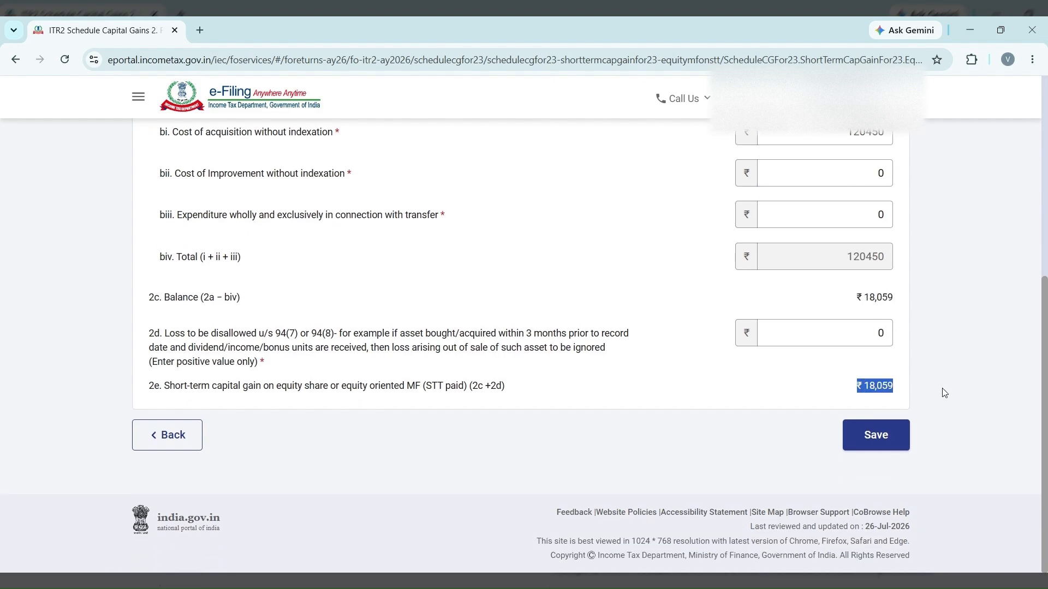
{"action": "left_click", "coordinate": [872, 436]}
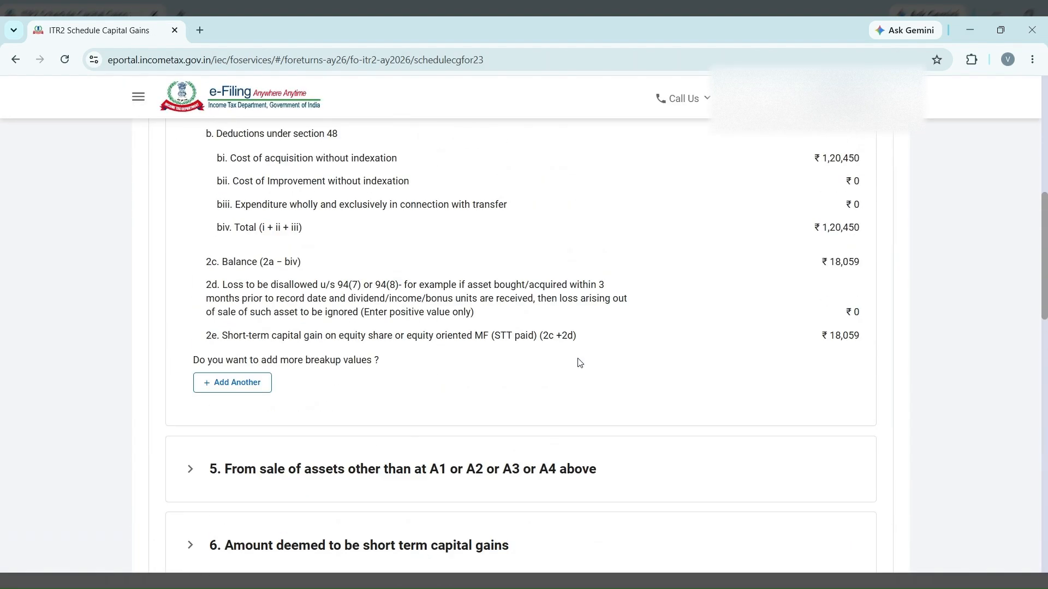
{"action": "scroll", "coordinate": [580, 363], "scroll_direction": "up", "scroll_amount": 1}
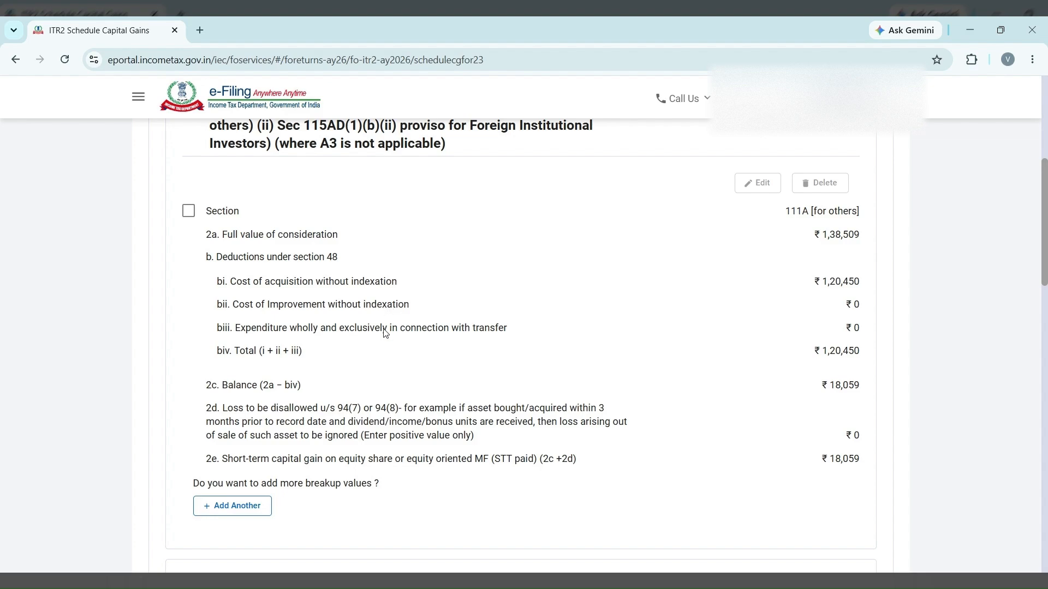
{"action": "scroll", "coordinate": [385, 333], "scroll_direction": "up", "scroll_amount": 3}
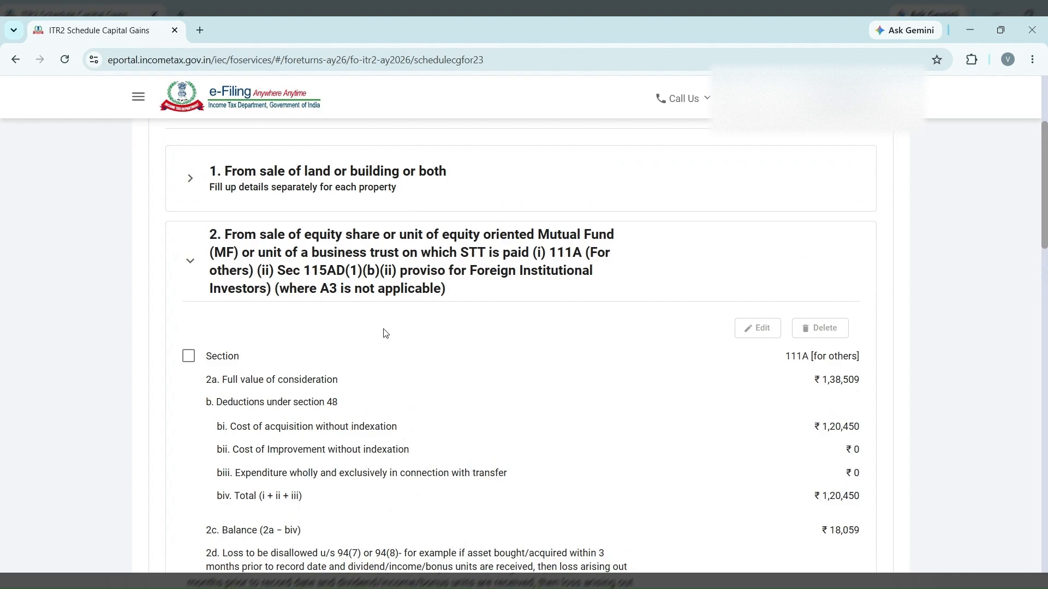
{"action": "left_click", "coordinate": [519, 298]}
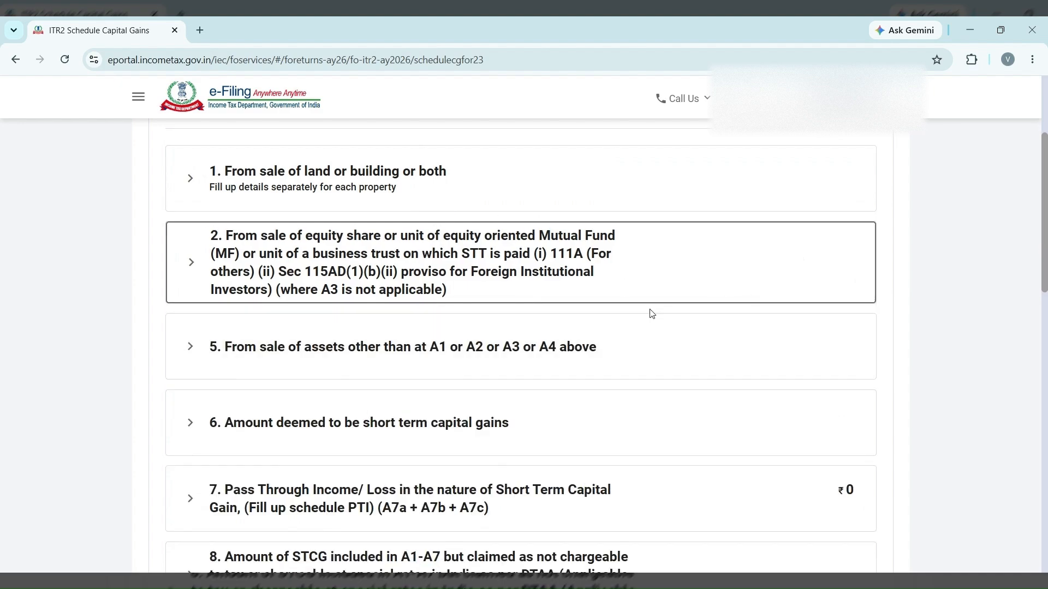
Step: Expand section F, Information about accrual/receipt of capital gain, and review its rows for each type of gain
{"action": "scroll", "coordinate": [650, 312], "scroll_direction": "down", "scroll_amount": 2}
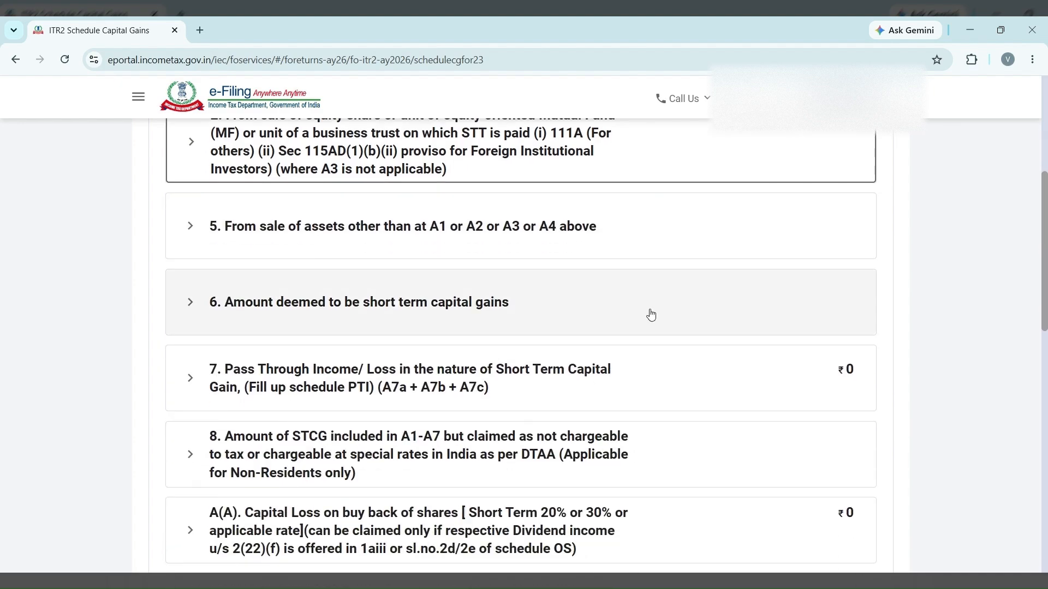
{"action": "scroll", "coordinate": [650, 315], "scroll_direction": "down", "scroll_amount": 8}
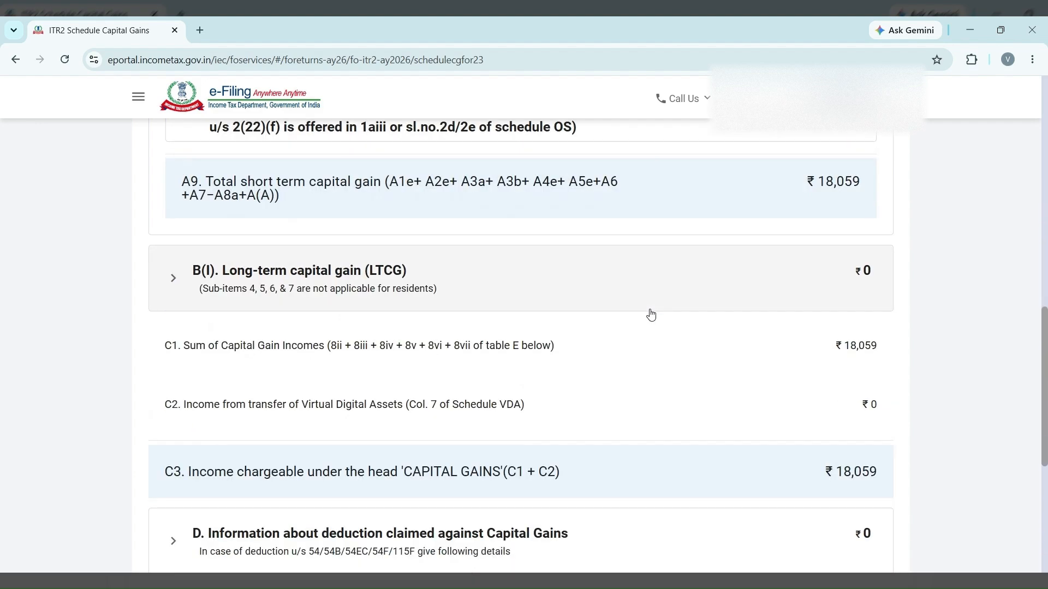
{"action": "scroll", "coordinate": [445, 296], "scroll_direction": "down", "scroll_amount": 6}
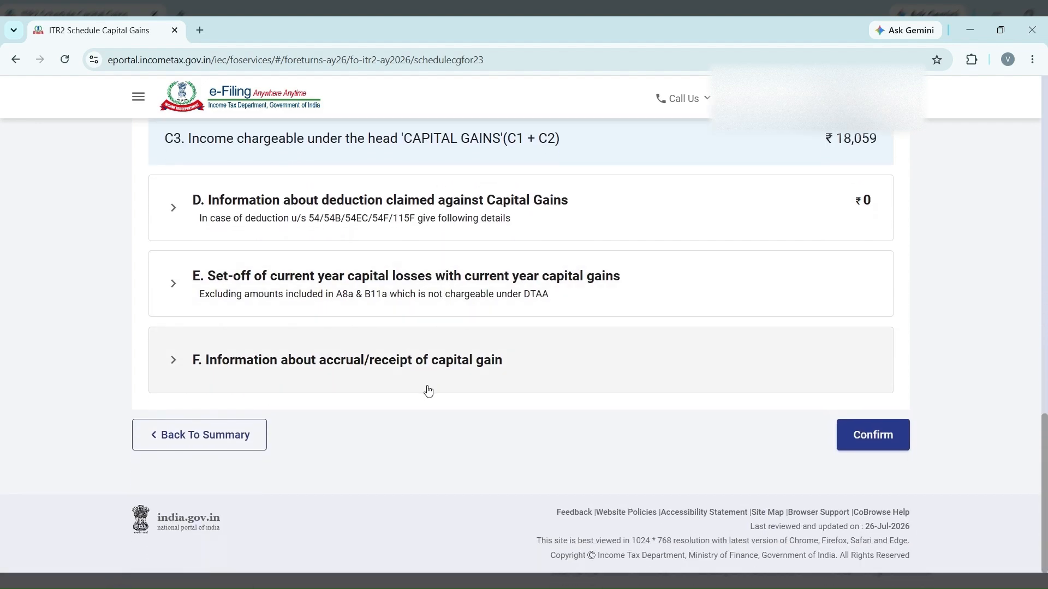
{"action": "left_click", "coordinate": [429, 391]}
{"action": "scroll", "coordinate": [428, 391], "scroll_direction": "down", "scroll_amount": 4}
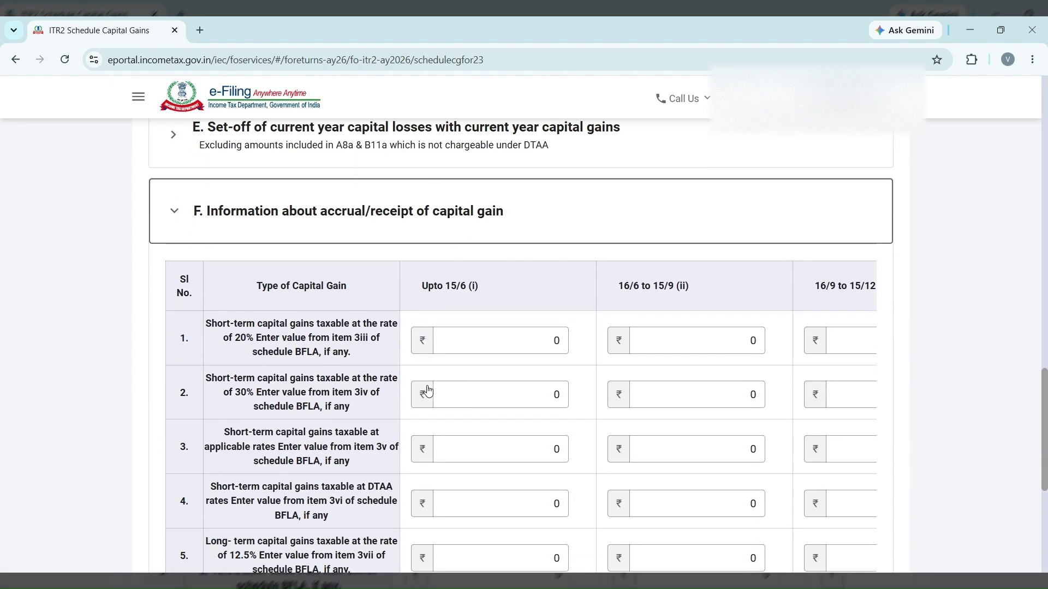
{"action": "scroll", "coordinate": [393, 391], "scroll_direction": "down", "scroll_amount": 4}
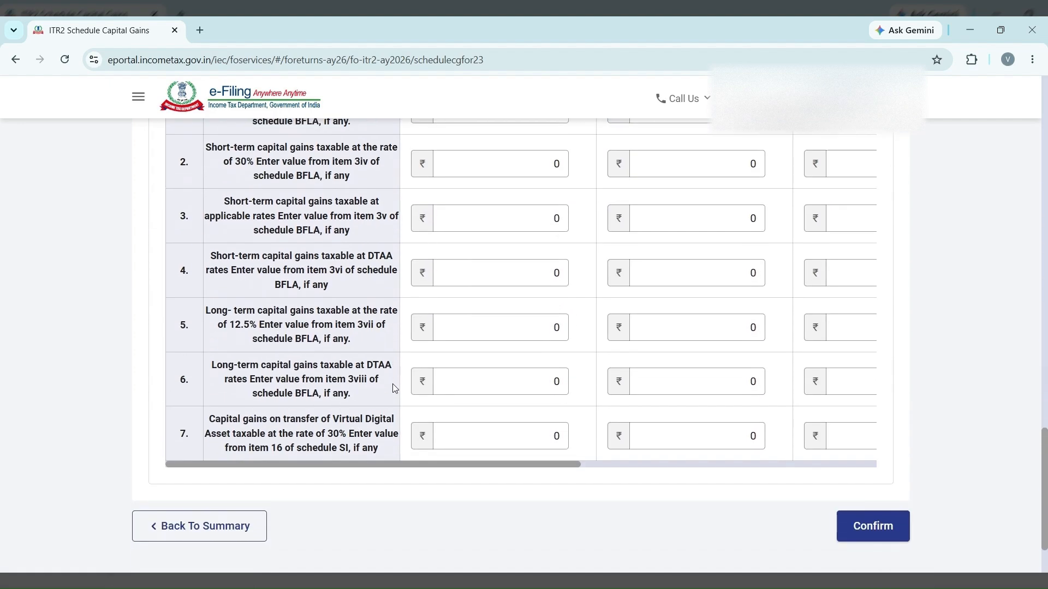
{"action": "scroll", "coordinate": [286, 264], "scroll_direction": "up", "scroll_amount": 3}
{"action": "scroll", "coordinate": [286, 265], "scroll_direction": "up", "scroll_amount": 2}
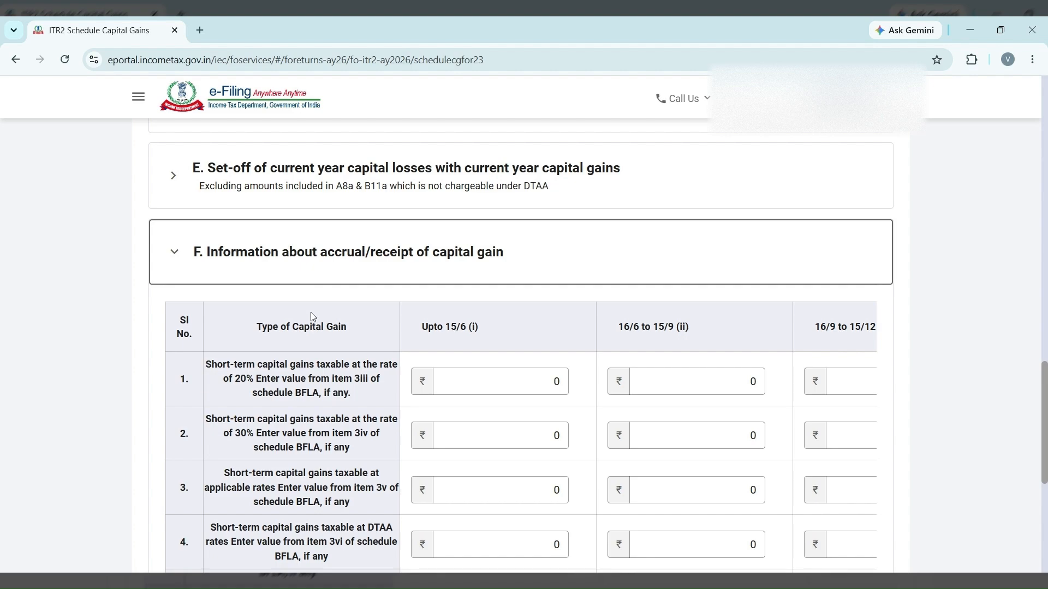
{"action": "scroll", "coordinate": [312, 314], "scroll_direction": "down", "scroll_amount": 1}
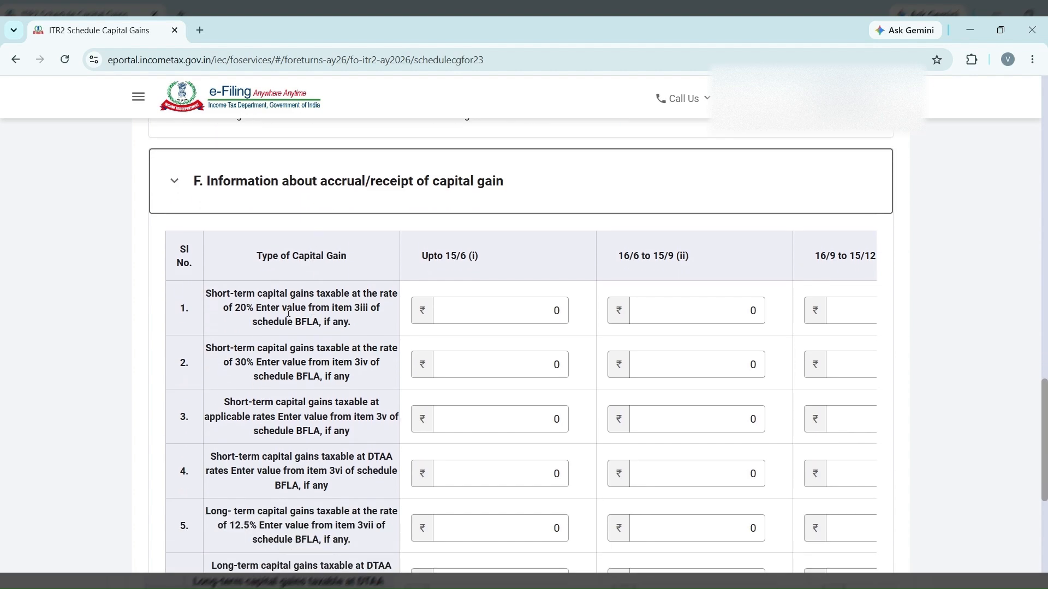
Step: Enter 18059 as the short-term capital gain taxable at 20% for the period up to 15/6
{"action": "left_click", "coordinate": [499, 310]}
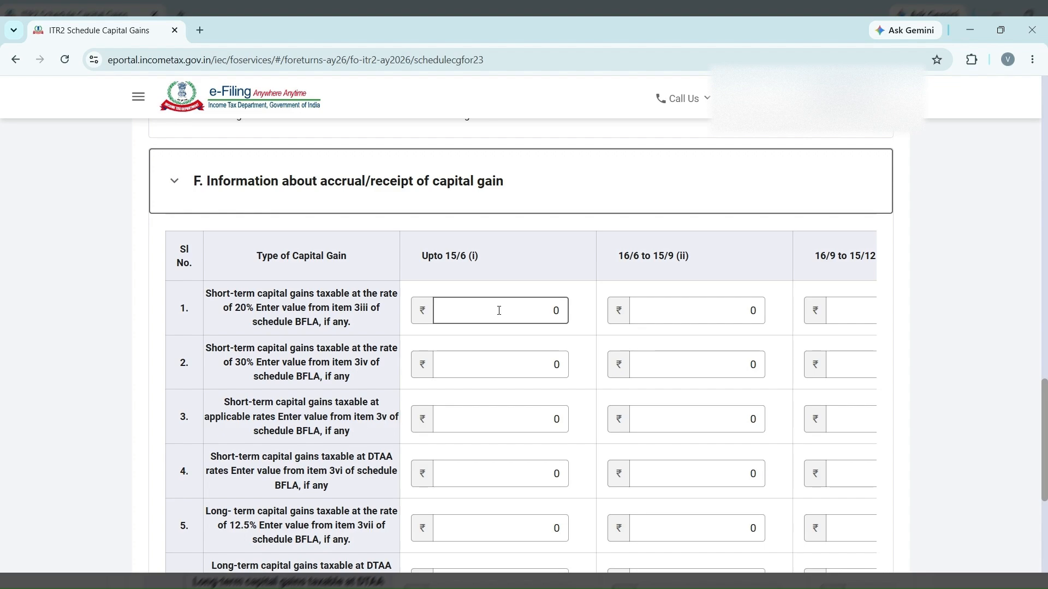
{"action": "scroll", "coordinate": [498, 311], "scroll_direction": "right", "scroll_amount": 5}
{"action": "scroll", "coordinate": [498, 311], "scroll_direction": "left", "scroll_amount": 5}
{"action": "left_click", "coordinate": [474, 315]}
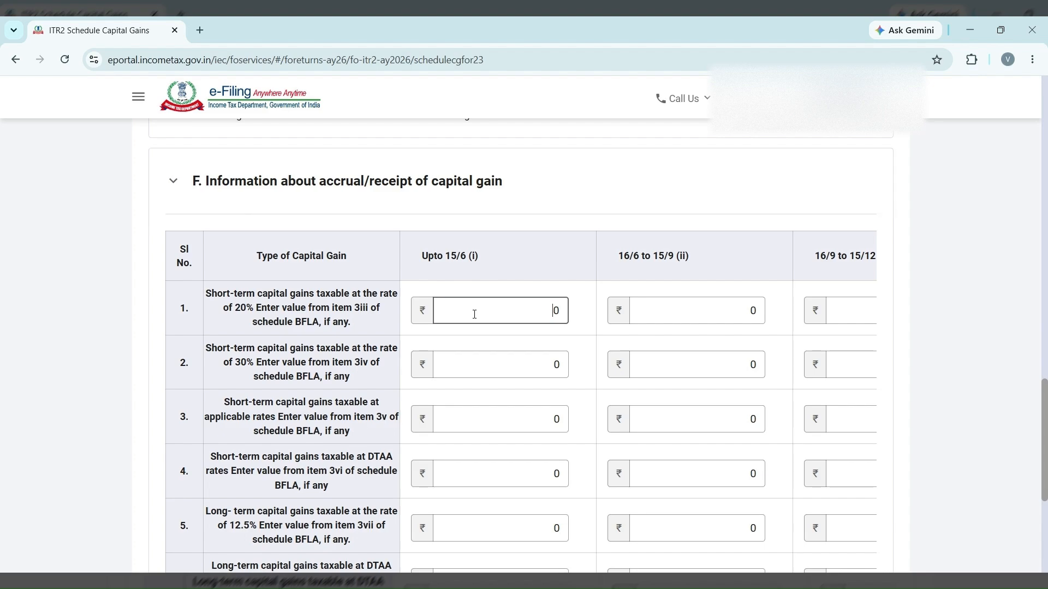
{"action": "type", "text": "18059"}
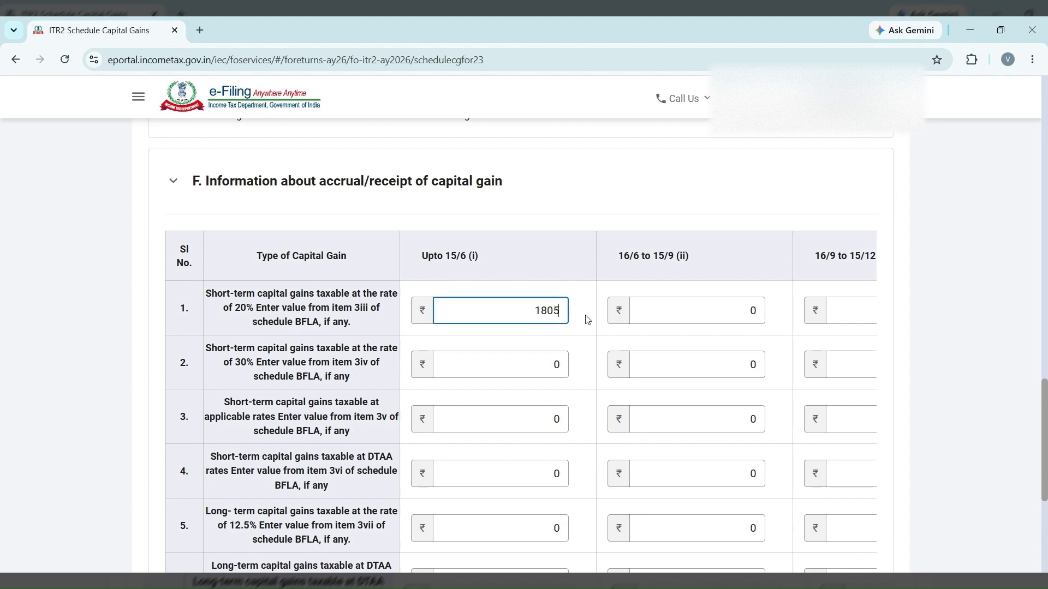
{"action": "left_click", "coordinate": [517, 225]}
Step: Confirm Schedule Capital Gains and return to the schedule summary
{"action": "scroll", "coordinate": [516, 224], "scroll_direction": "down", "scroll_amount": 5}
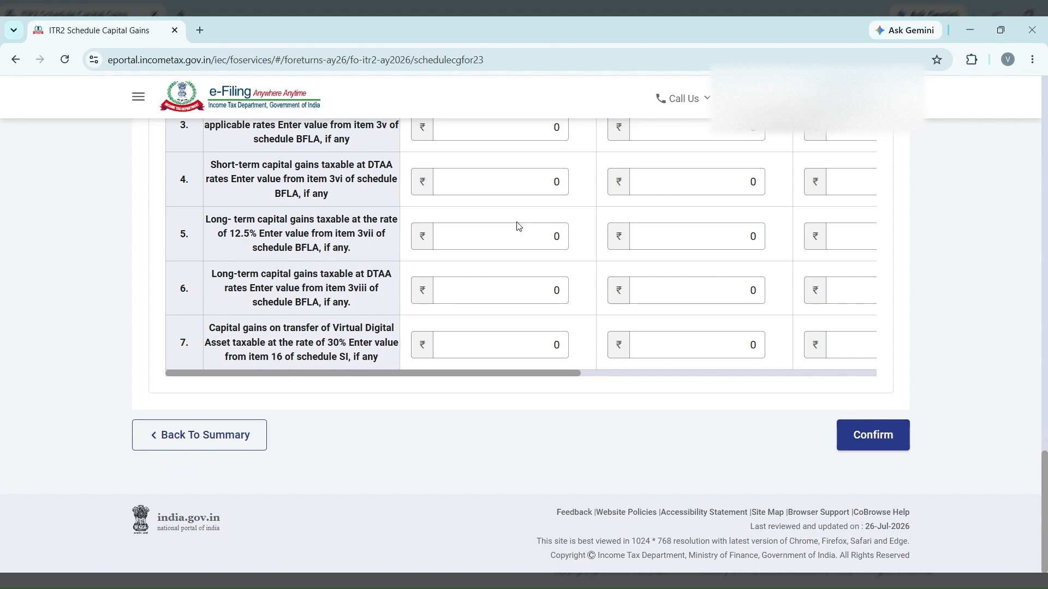
{"action": "left_click", "coordinate": [889, 441]}
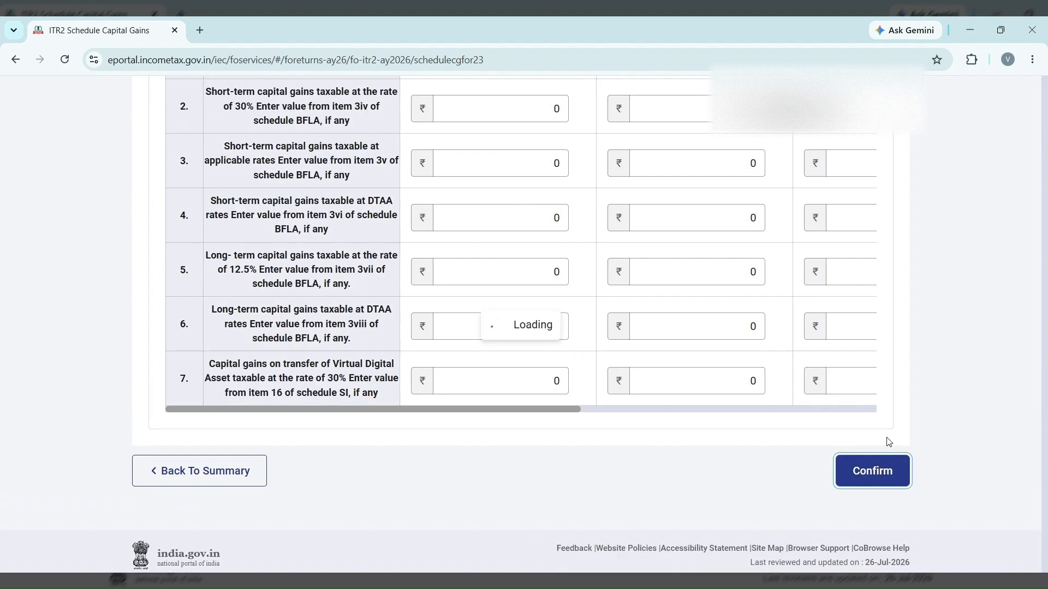
{"action": "scroll", "coordinate": [716, 382], "scroll_direction": "up", "scroll_amount": 5}
{"action": "scroll", "coordinate": [716, 382], "scroll_direction": "up", "scroll_amount": 6}
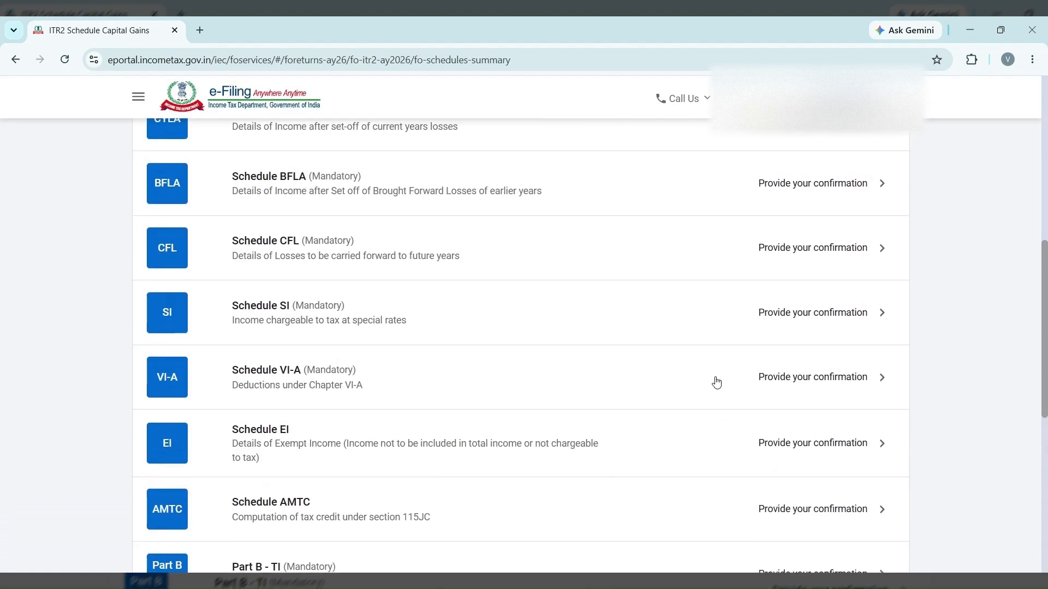
Step: Open Schedule Other Sources and start editing item 1, gross income chargeable to tax at normal applicable rates
{"action": "scroll", "coordinate": [579, 312], "scroll_direction": "up", "scroll_amount": 1}
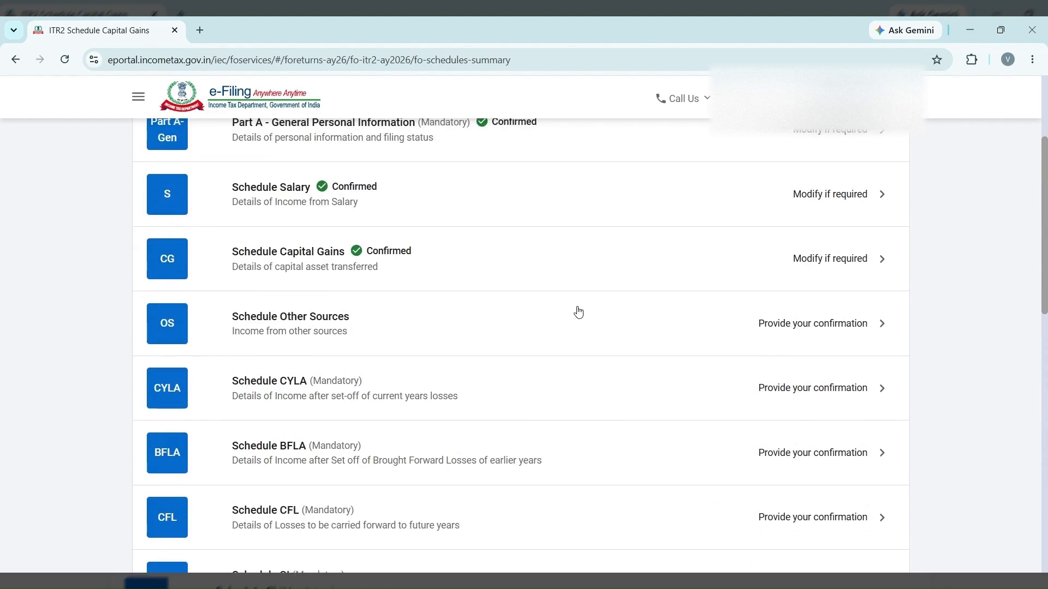
{"action": "left_click", "coordinate": [578, 312]}
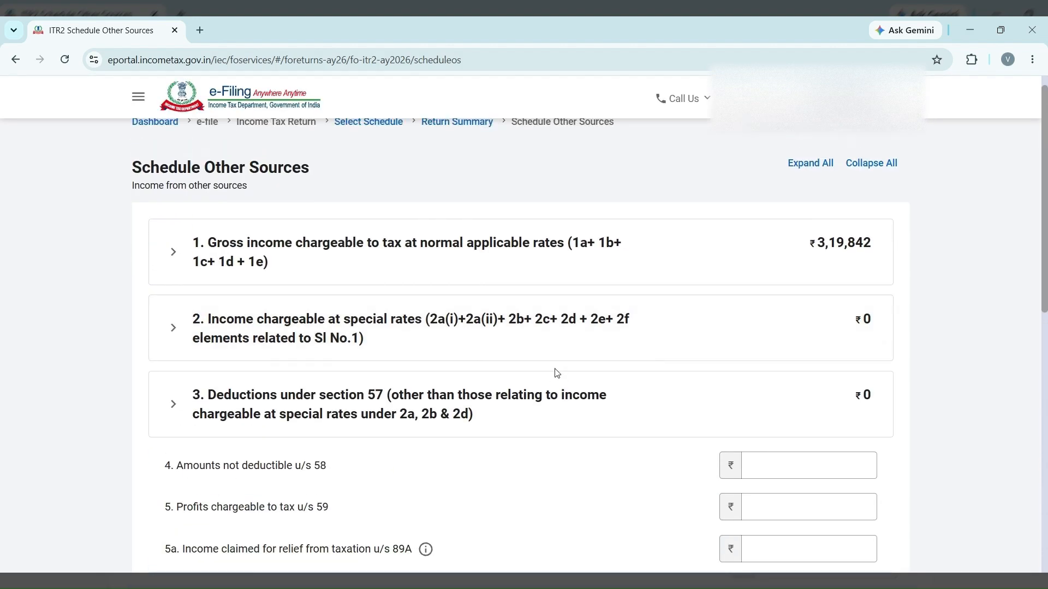
{"action": "left_click", "coordinate": [491, 254]}
{"action": "scroll", "coordinate": [492, 255], "scroll_direction": "down", "scroll_amount": 1}
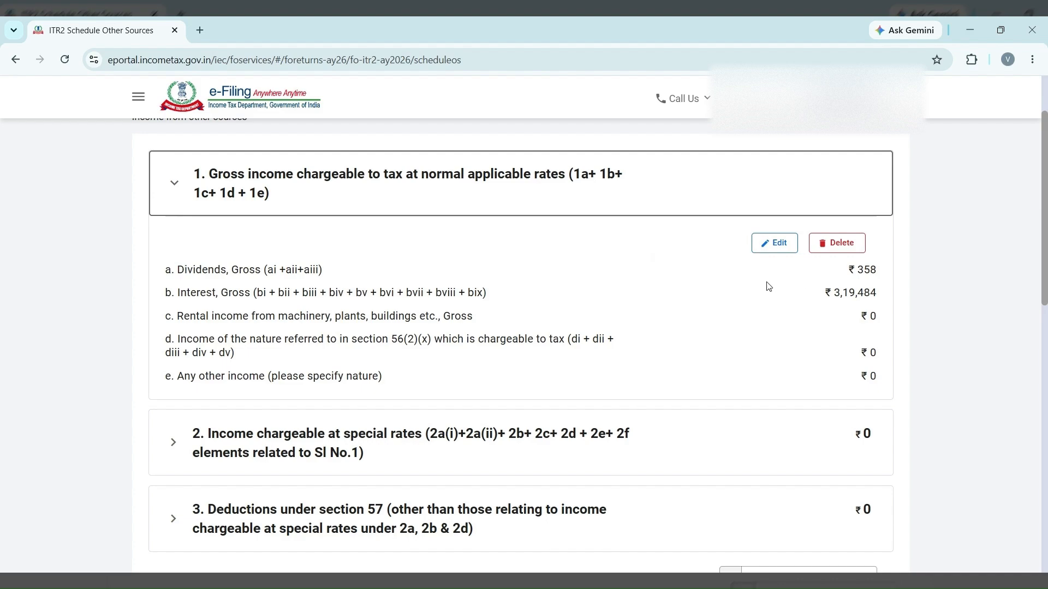
{"action": "left_click", "coordinate": [772, 243]}
{"action": "scroll", "coordinate": [573, 361], "scroll_direction": "down", "scroll_amount": 4}
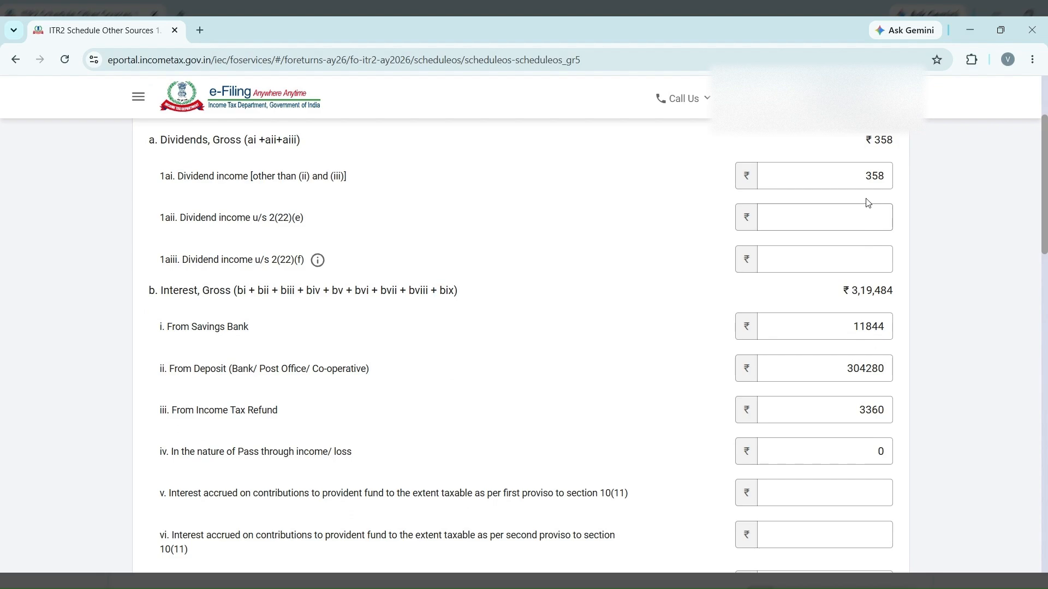
Step: Set the dividend income in row 1ai to 370
{"action": "left_click", "coordinate": [878, 176]}
{"action": "double_click", "coordinate": [880, 175]}
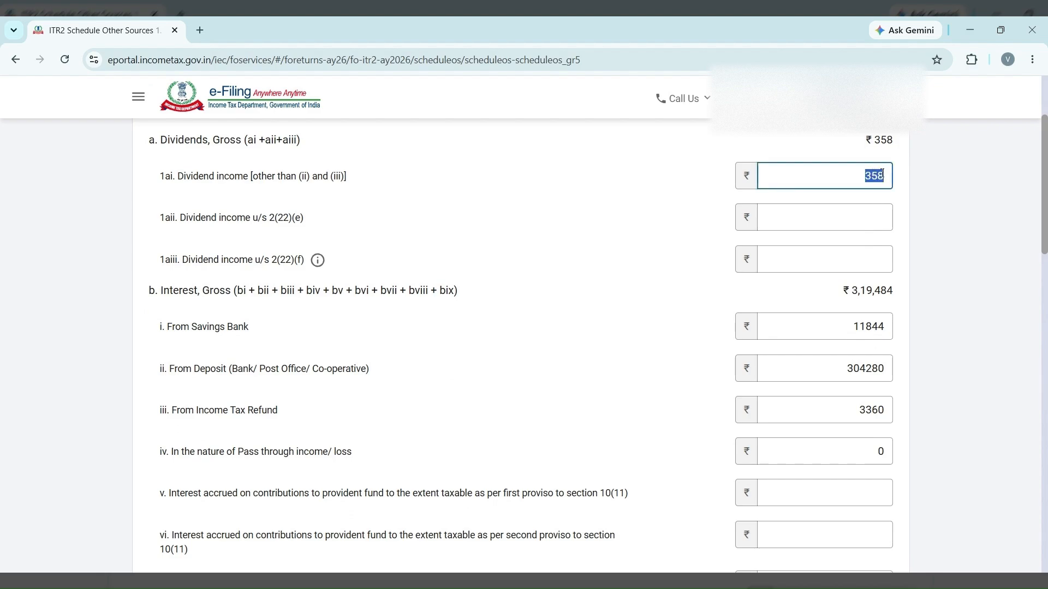
{"action": "type", "text": "370"}
{"action": "left_click", "coordinate": [497, 252]}
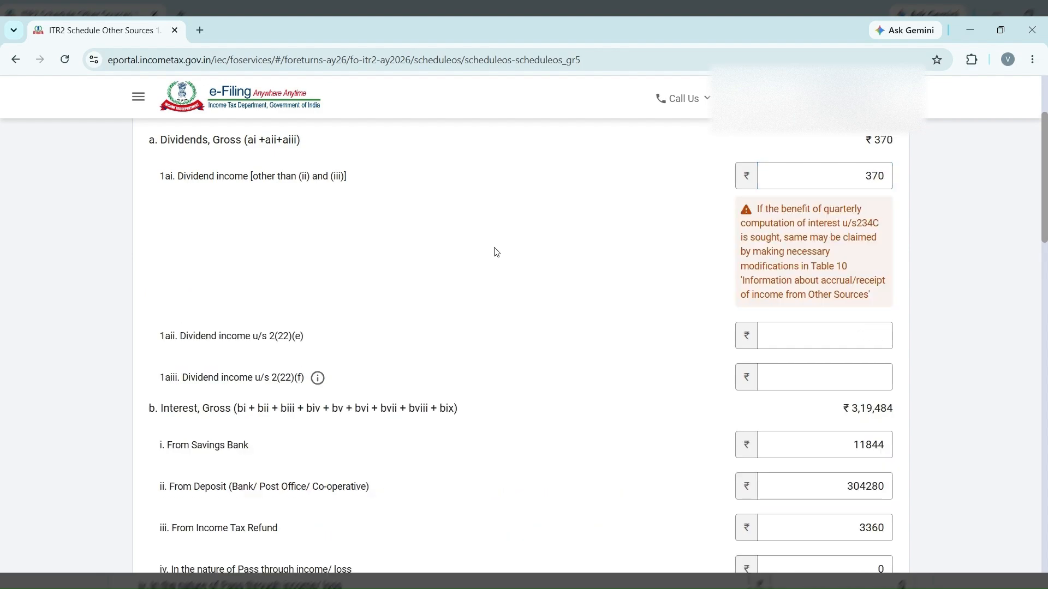
Step: Review the interest income entries and set the interest from savings bank to 12370
{"action": "scroll", "coordinate": [643, 295], "scroll_direction": "down", "scroll_amount": 3}
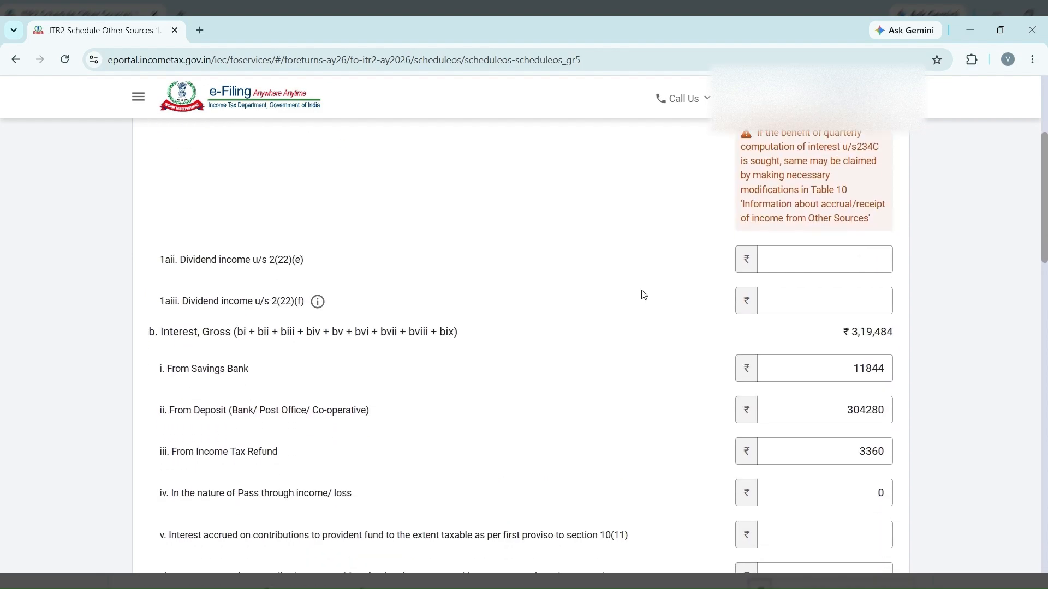
{"action": "scroll", "coordinate": [677, 297], "scroll_direction": "down", "scroll_amount": 2}
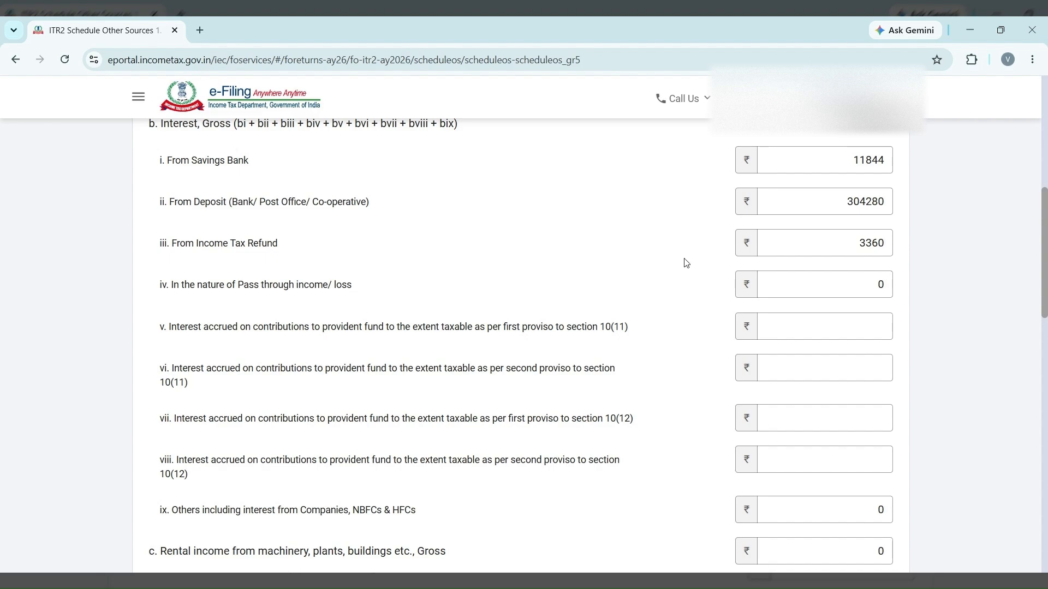
{"action": "scroll", "coordinate": [686, 264], "scroll_direction": "up", "scroll_amount": 1}
{"action": "double_click", "coordinate": [873, 269]}
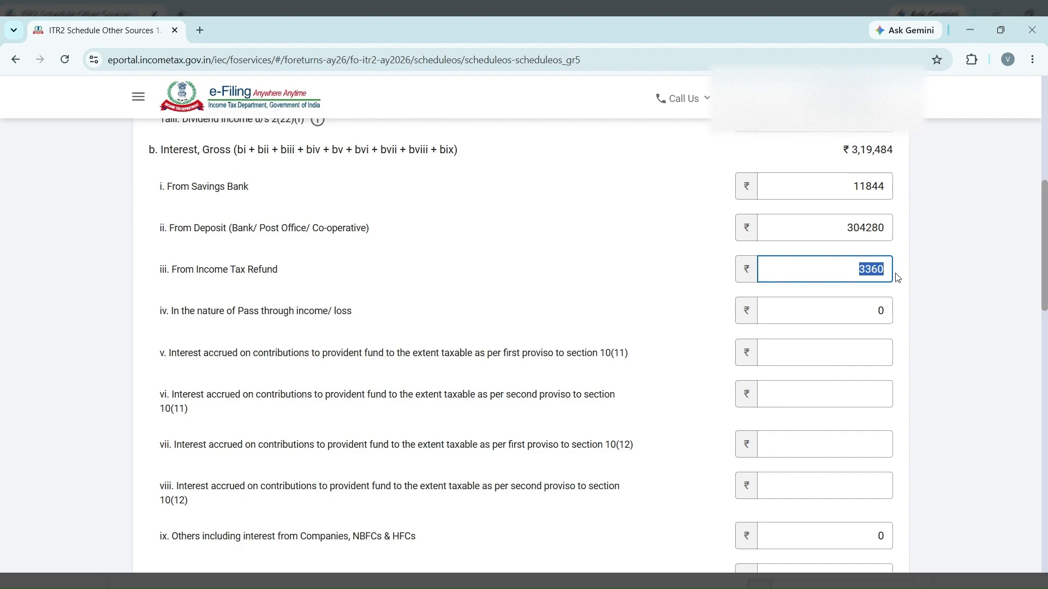
{"action": "double_click", "coordinate": [832, 188]}
{"action": "type", "text": "1237"}
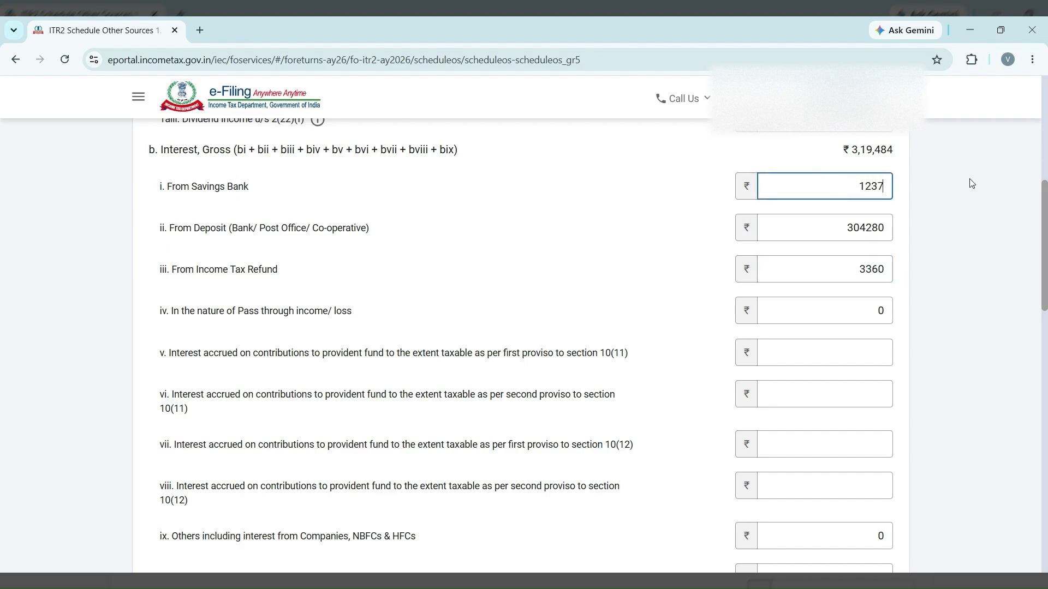
{"action": "type", "text": "0"}
{"action": "left_click", "coordinate": [556, 290]}
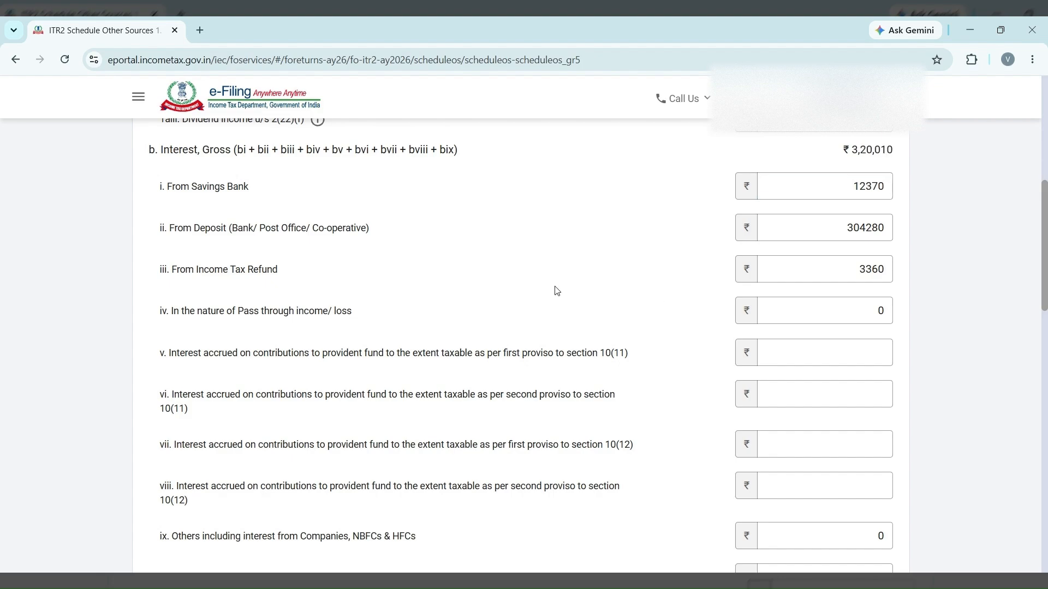
Step: Examine the remaining income fields, including section e, Any other income, down to the gross income total
{"action": "scroll", "coordinate": [557, 291], "scroll_direction": "down", "scroll_amount": 12}
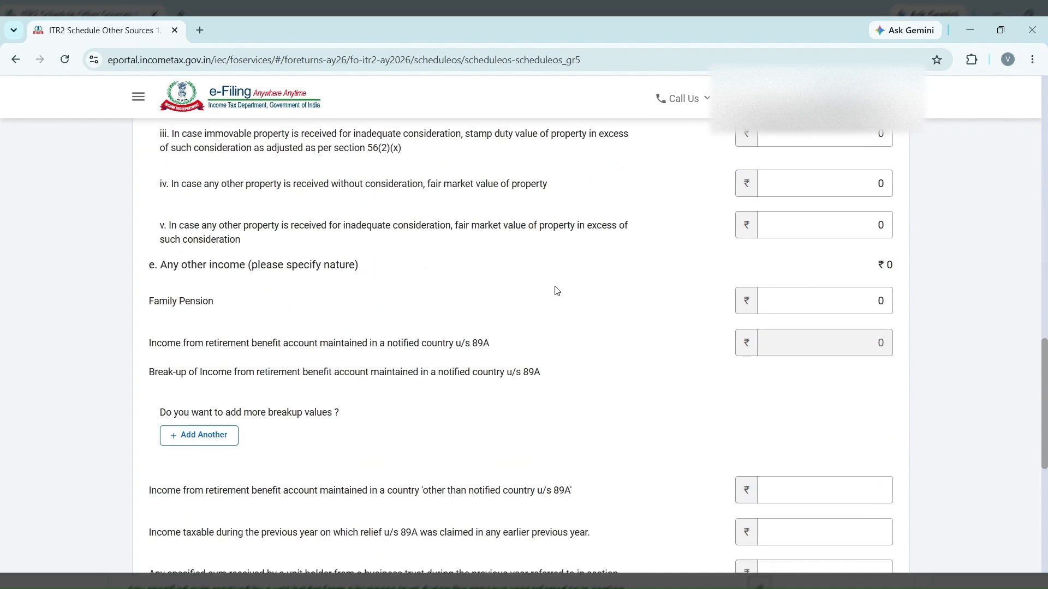
{"action": "scroll", "coordinate": [556, 291], "scroll_direction": "down", "scroll_amount": 3}
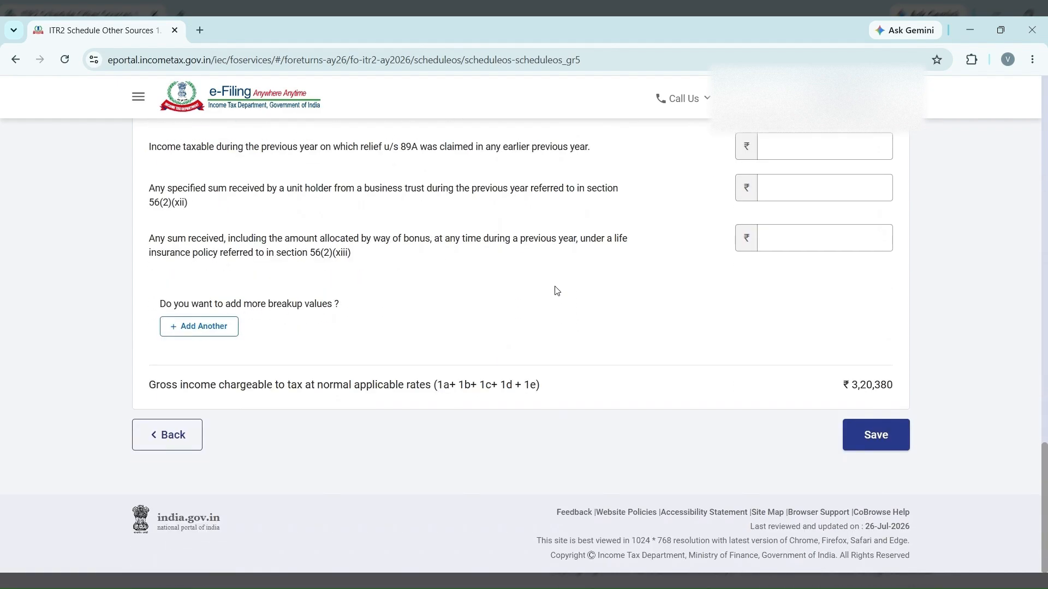
{"action": "scroll", "coordinate": [556, 291], "scroll_direction": "up", "scroll_amount": 10}
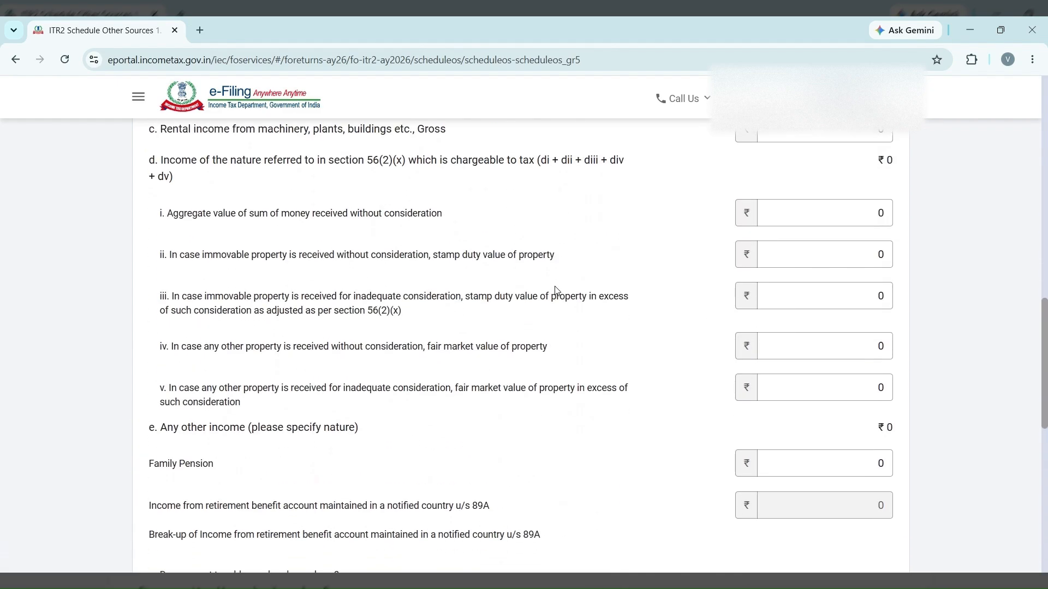
{"action": "scroll", "coordinate": [557, 290], "scroll_direction": "down", "scroll_amount": 1}
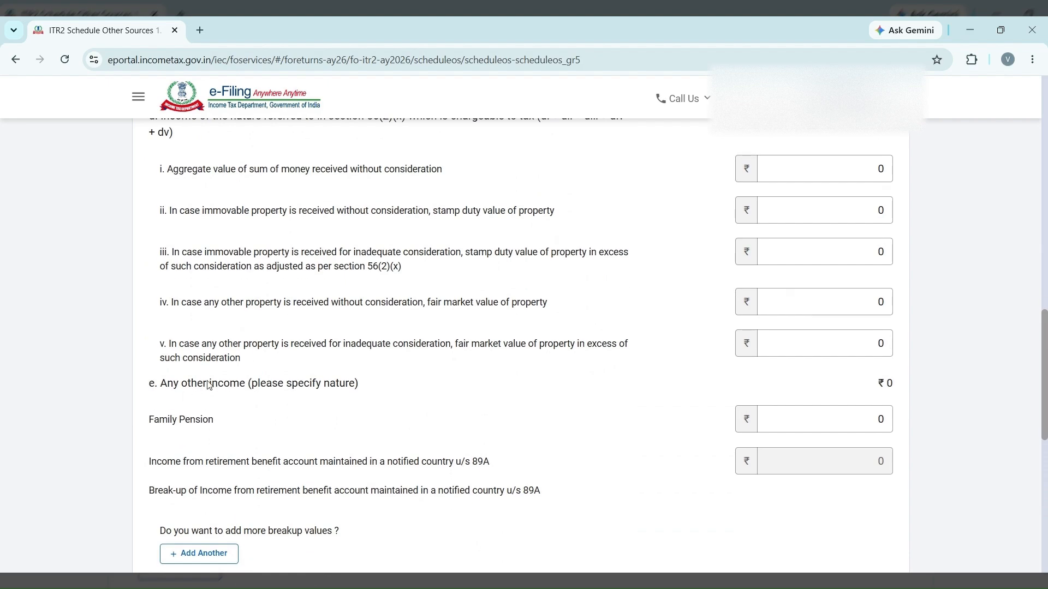
{"action": "triple_click", "coordinate": [563, 379]}
{"action": "scroll", "coordinate": [596, 384], "scroll_direction": "up", "scroll_amount": 2}
{"action": "scroll", "coordinate": [597, 383], "scroll_direction": "down", "scroll_amount": 5}
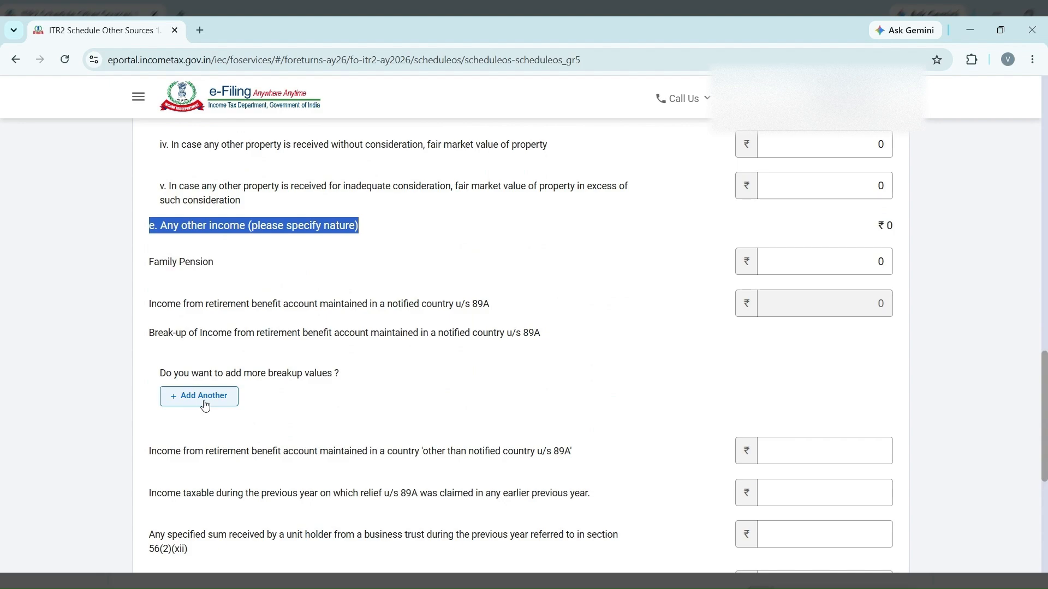
{"action": "left_click", "coordinate": [421, 378]}
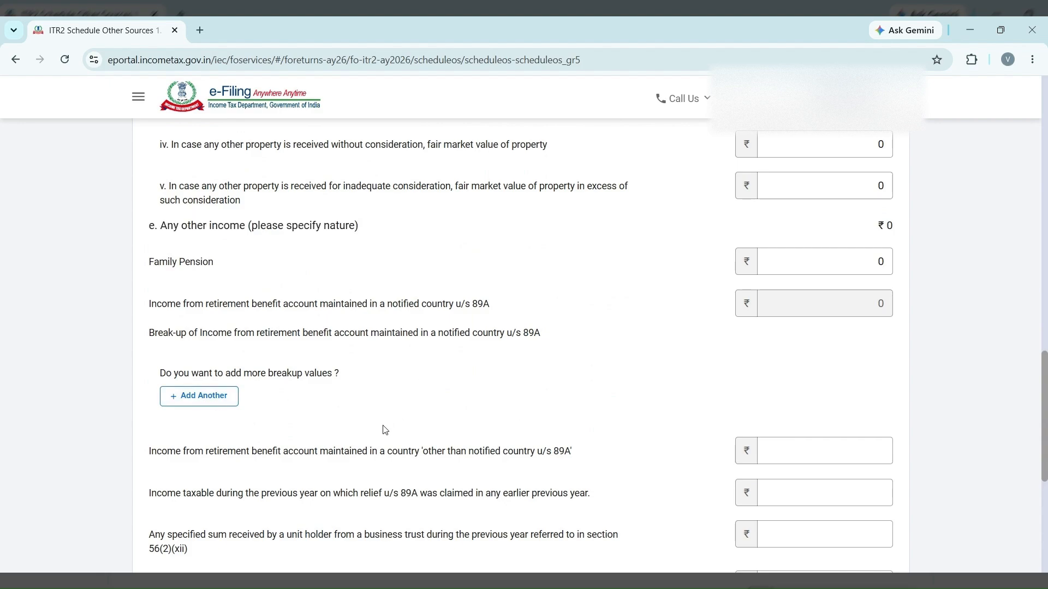
{"action": "scroll", "coordinate": [385, 429], "scroll_direction": "down", "scroll_amount": 5}
{"action": "scroll", "coordinate": [385, 429], "scroll_direction": "down", "scroll_amount": 2}
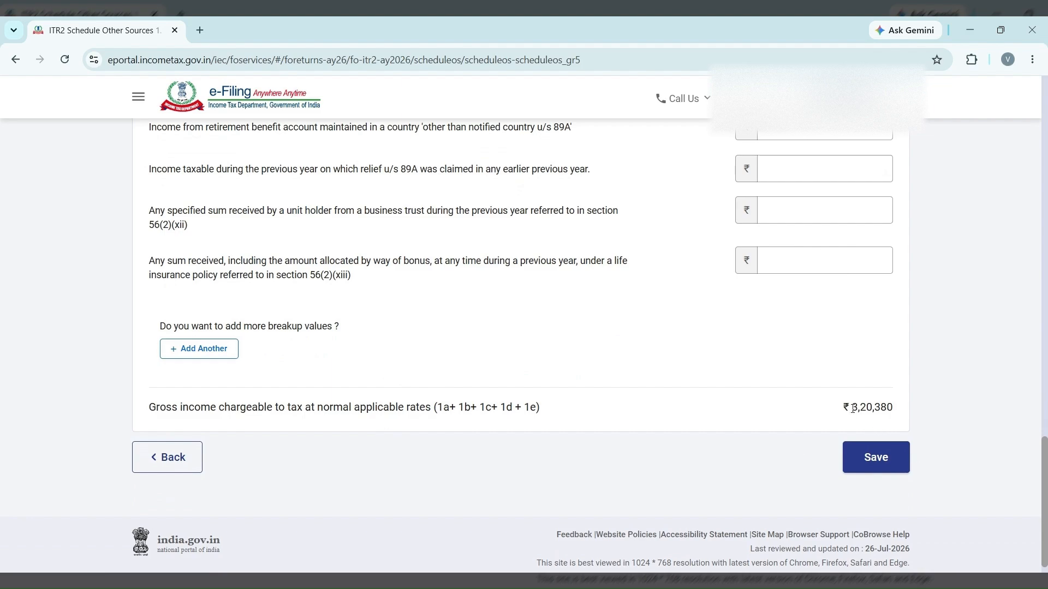
Step: Save the item 1 income details, check the saved dividend and interest amounts, and collapse the item
{"action": "left_click", "coordinate": [865, 460]}
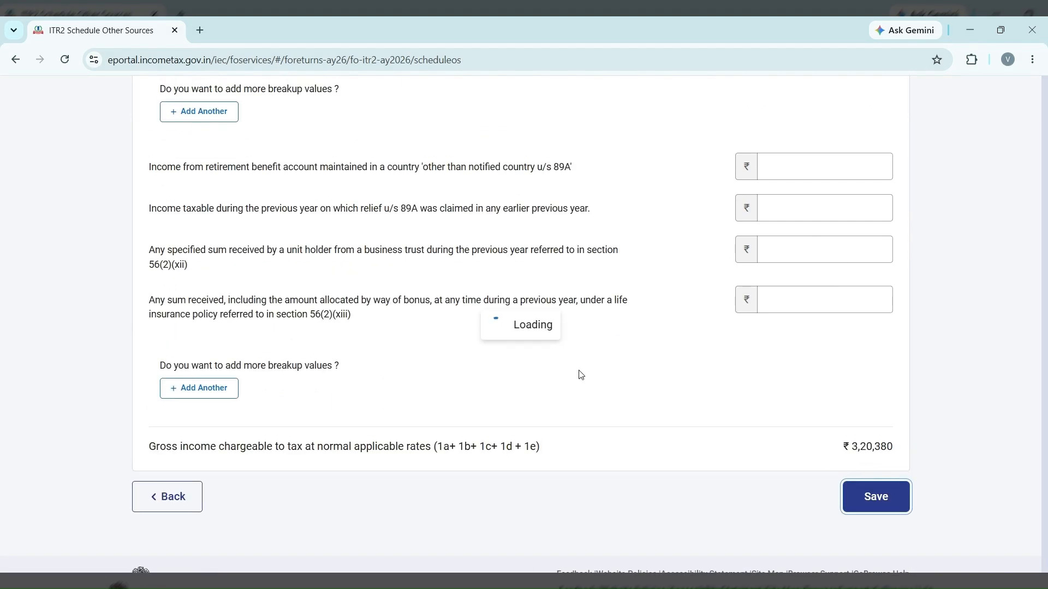
{"action": "scroll", "coordinate": [582, 375], "scroll_direction": "up", "scroll_amount": 20}
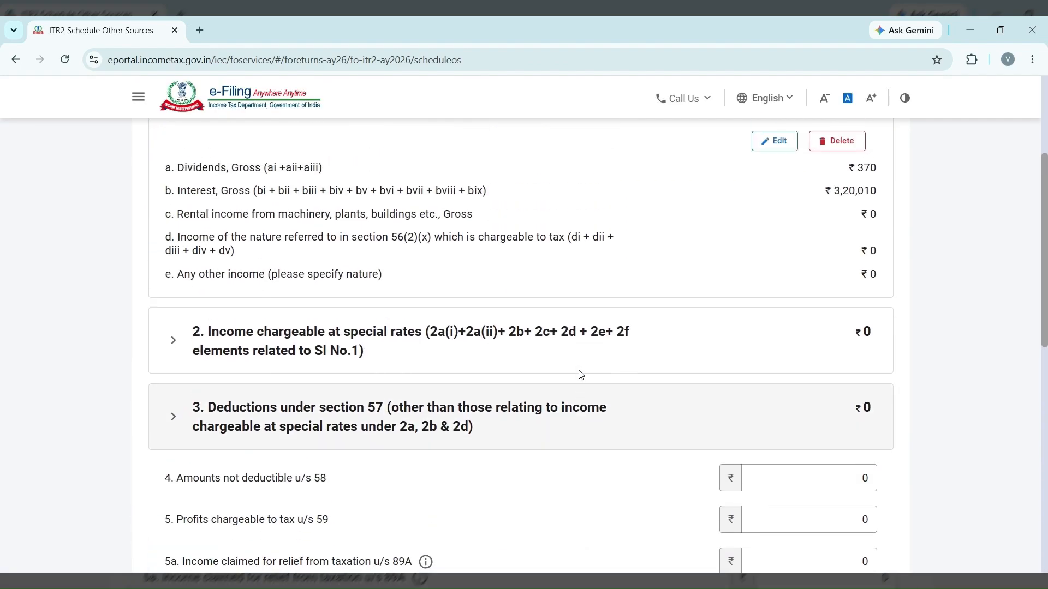
{"action": "scroll", "coordinate": [600, 318], "scroll_direction": "down", "scroll_amount": 2}
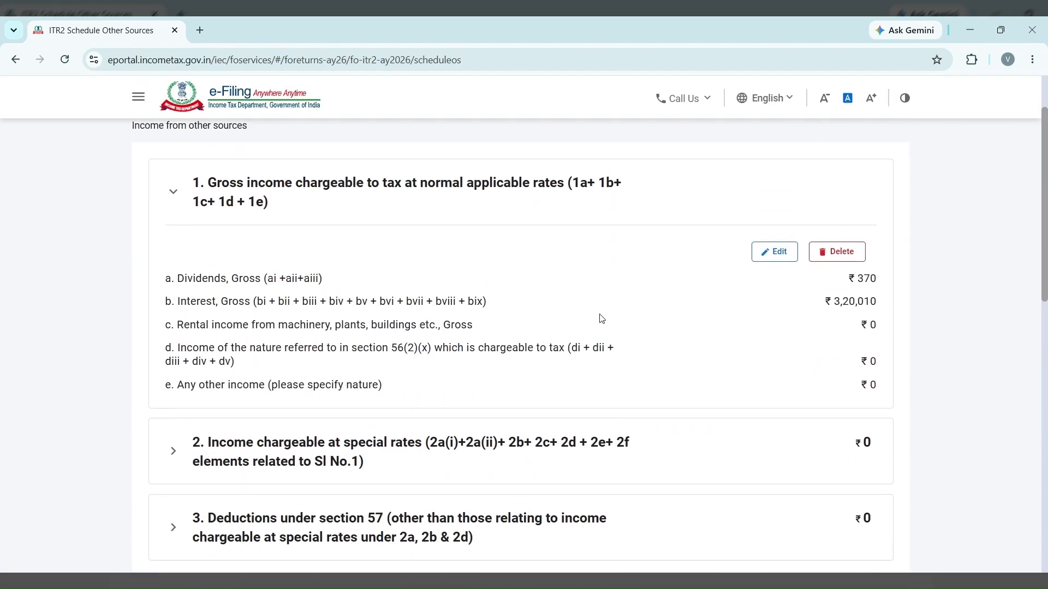
{"action": "left_click", "coordinate": [421, 186]}
{"action": "scroll", "coordinate": [421, 186], "scroll_direction": "down", "scroll_amount": 2}
{"action": "scroll", "coordinate": [422, 186], "scroll_direction": "down", "scroll_amount": 8}
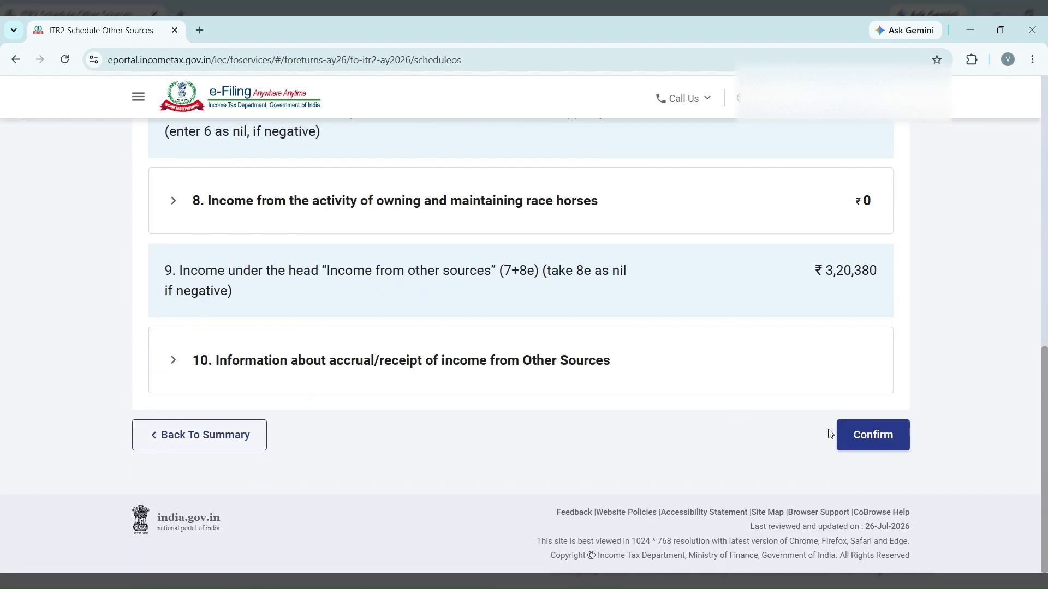
Step: Confirm Schedule Other Sources and check its status in the return summary
{"action": "left_click", "coordinate": [872, 438]}
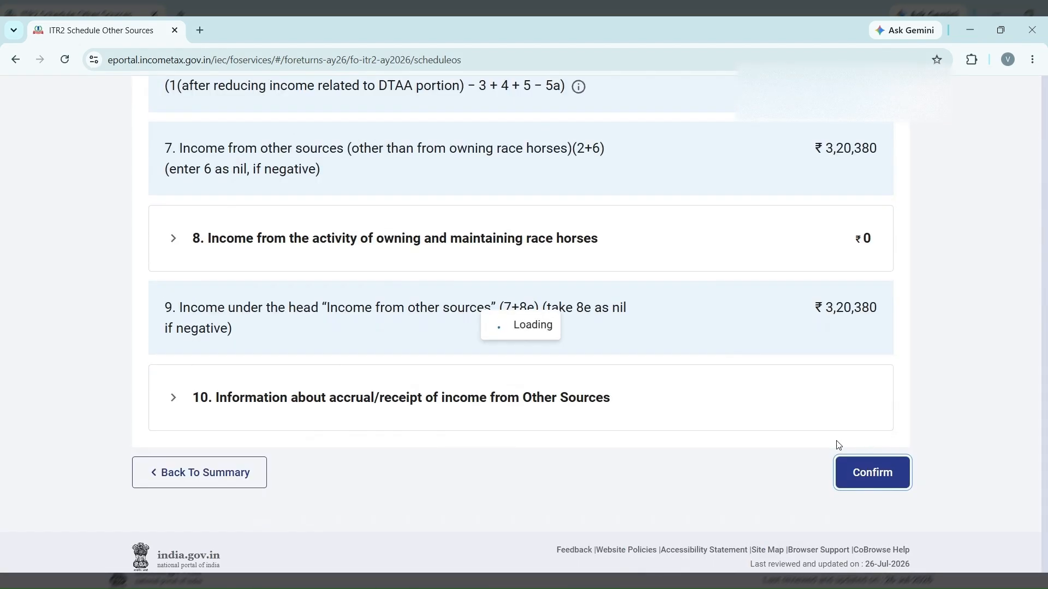
{"action": "scroll", "coordinate": [496, 410], "scroll_direction": "down", "scroll_amount": 2}
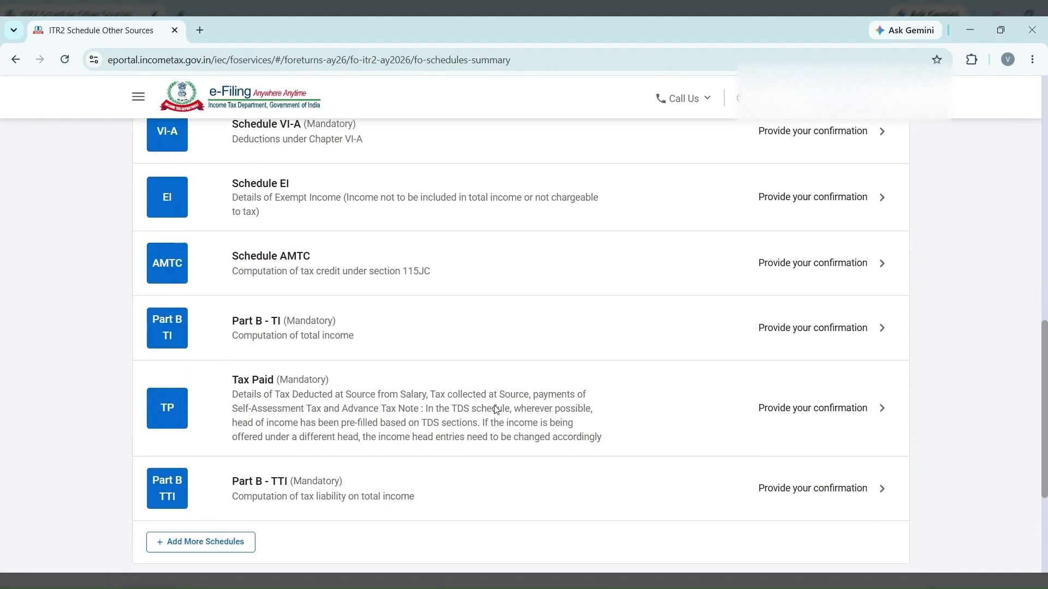
{"action": "scroll", "coordinate": [496, 410], "scroll_direction": "up", "scroll_amount": 4}
{"action": "scroll", "coordinate": [495, 410], "scroll_direction": "up", "scroll_amount": 4}
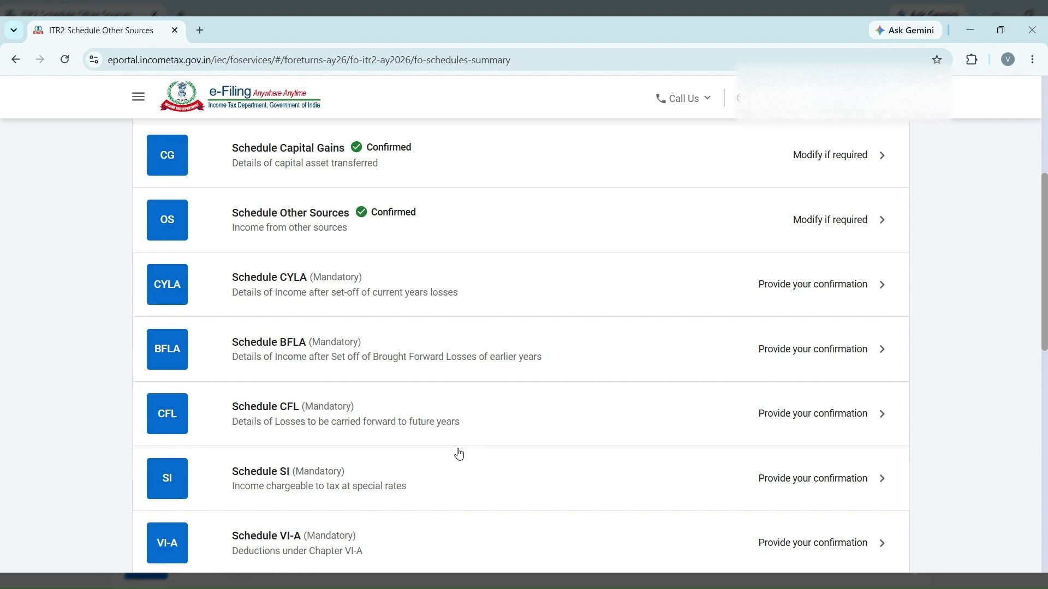
Step: Look through the remaining schedules in the return summary and open Part B - TI, Computation of total income
{"action": "scroll", "coordinate": [459, 454], "scroll_direction": "down", "scroll_amount": 1}
{"action": "scroll", "coordinate": [459, 454], "scroll_direction": "down", "scroll_amount": 1}
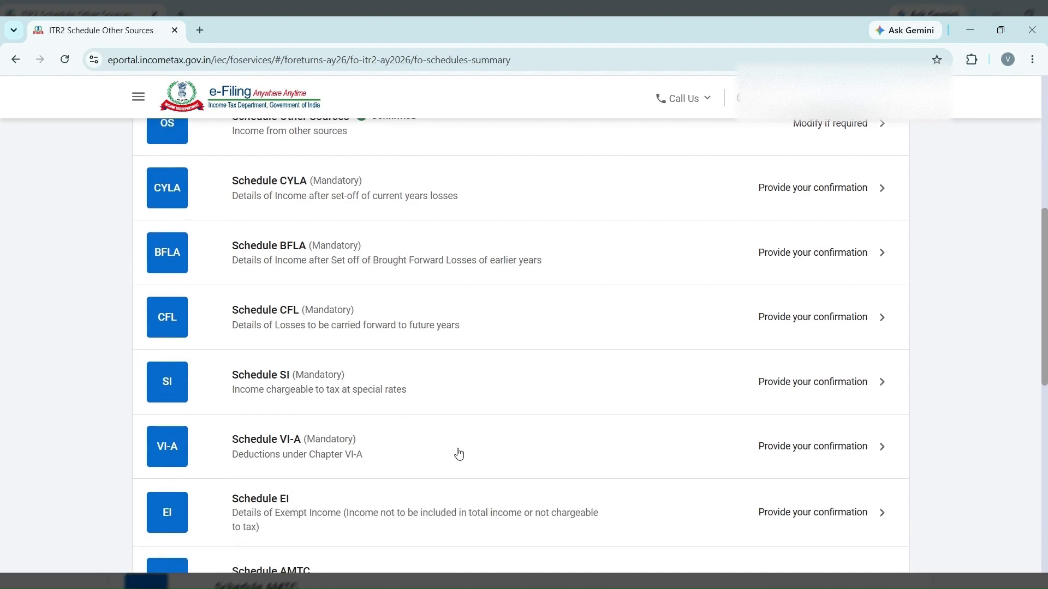
{"action": "scroll", "coordinate": [459, 454], "scroll_direction": "down", "scroll_amount": 3}
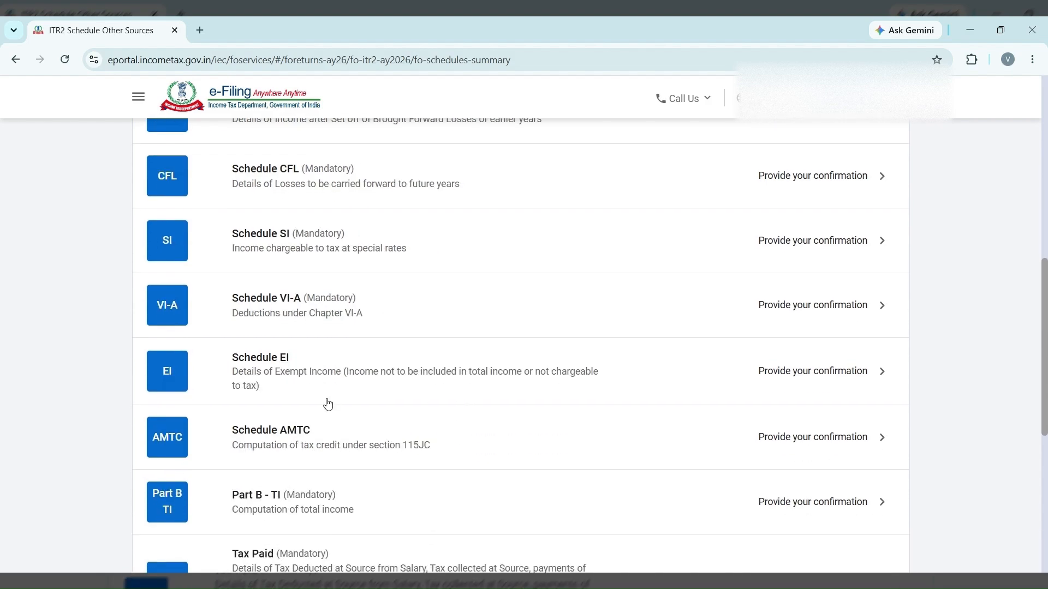
{"action": "scroll", "coordinate": [328, 403], "scroll_direction": "down", "scroll_amount": 3}
{"action": "left_click", "coordinate": [330, 369]}
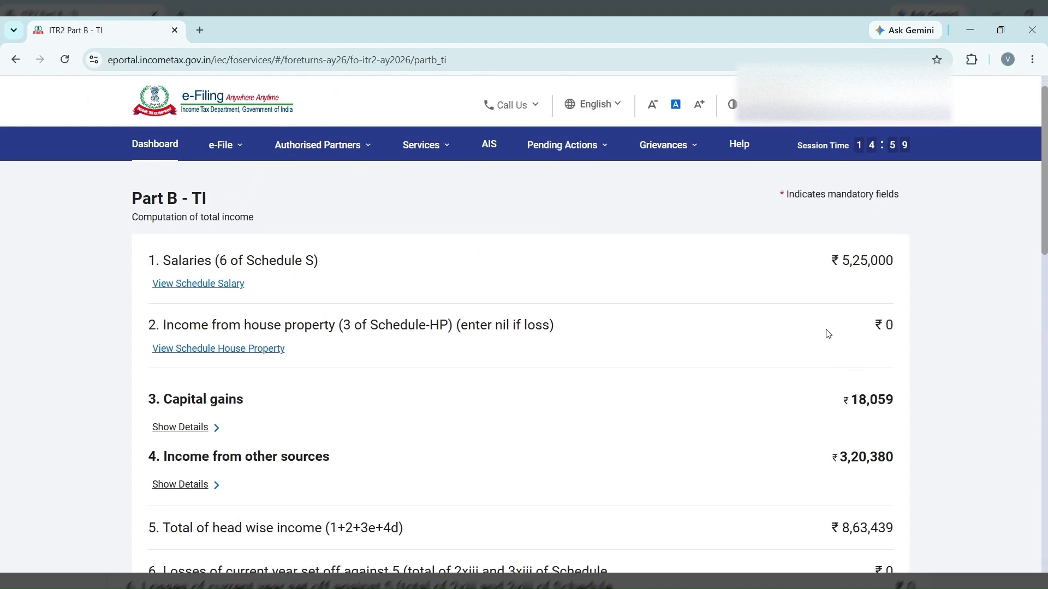
Step: Examine the salary, house property, capital gains and other sources amounts and the total of head wise income in Part B - TI
{"action": "scroll", "coordinate": [835, 292], "scroll_direction": "down", "scroll_amount": 2}
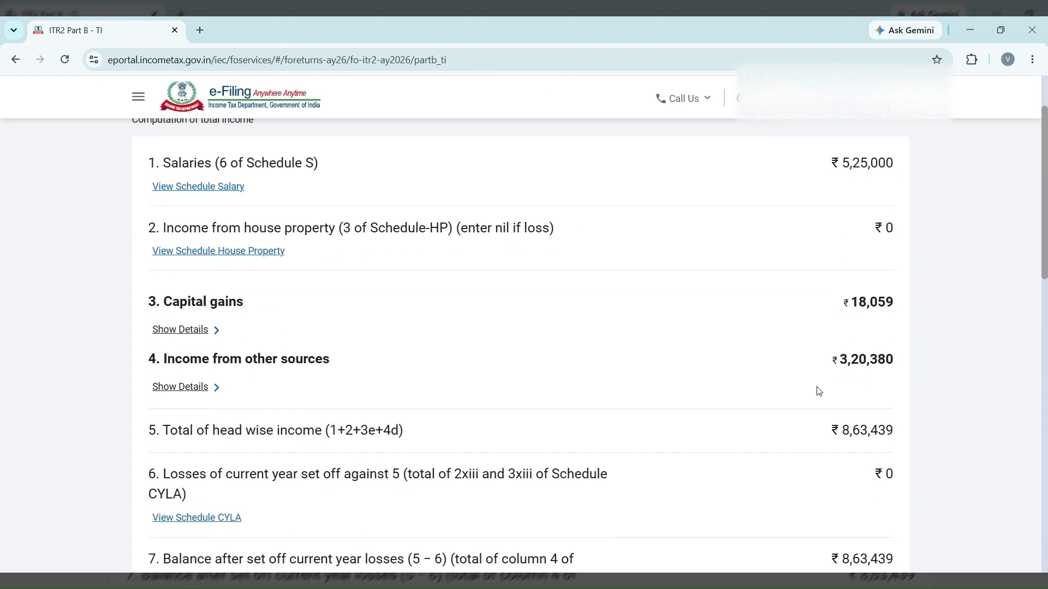
{"action": "scroll", "coordinate": [835, 401], "scroll_direction": "down", "scroll_amount": 1}
{"action": "left_click_drag", "start_coordinate": [815, 376], "coordinate": [911, 393]}
{"action": "left_click", "coordinate": [913, 391]}
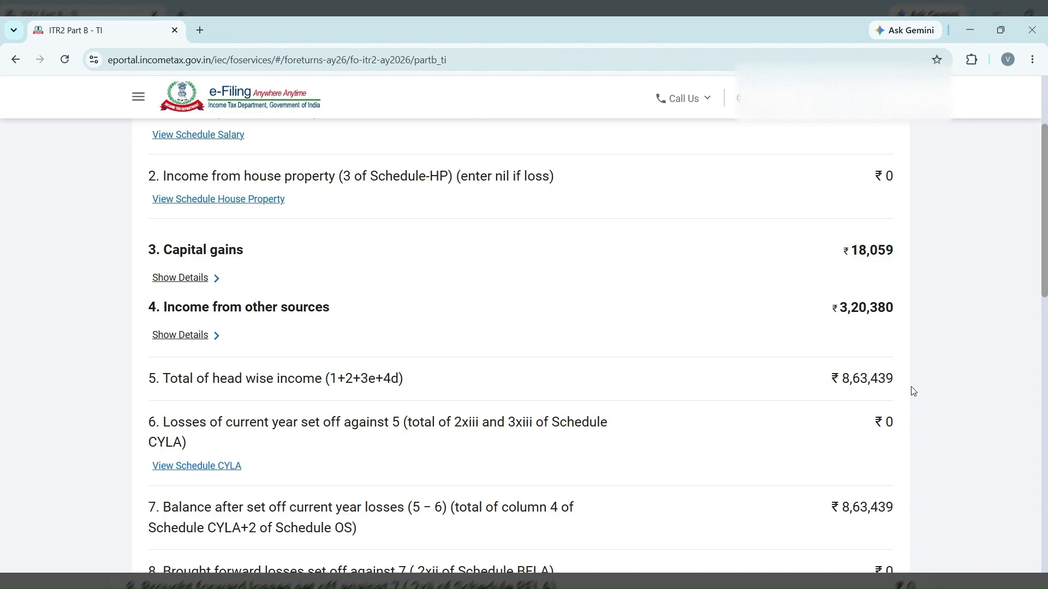
{"action": "left_click_drag", "start_coordinate": [823, 251], "coordinate": [904, 258]}
{"action": "left_click", "coordinate": [904, 259]}
{"action": "scroll", "coordinate": [904, 258], "scroll_direction": "down", "scroll_amount": 1}
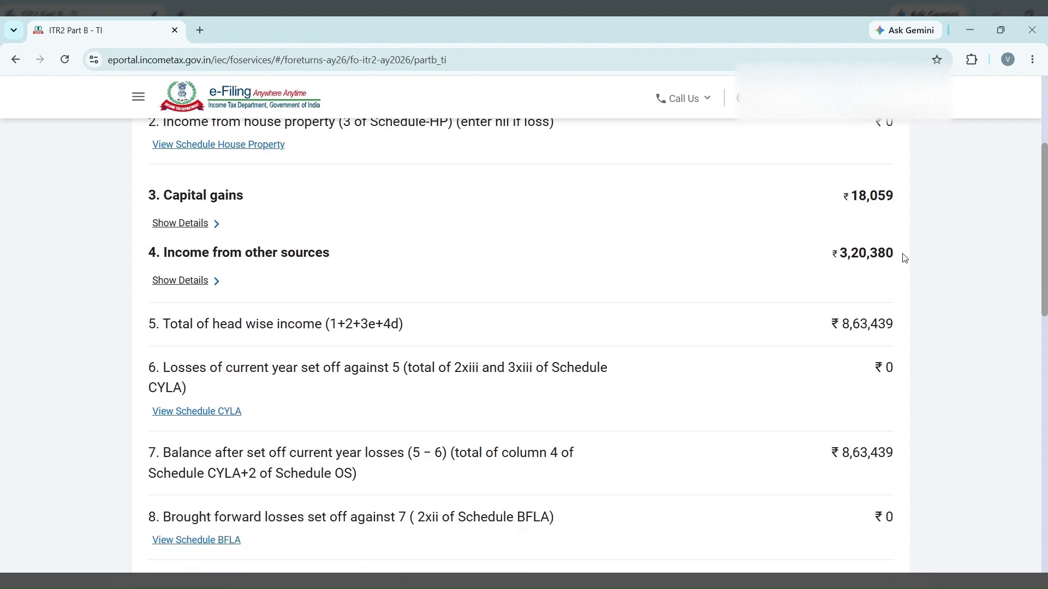
{"action": "scroll", "coordinate": [792, 378], "scroll_direction": "down", "scroll_amount": 1}
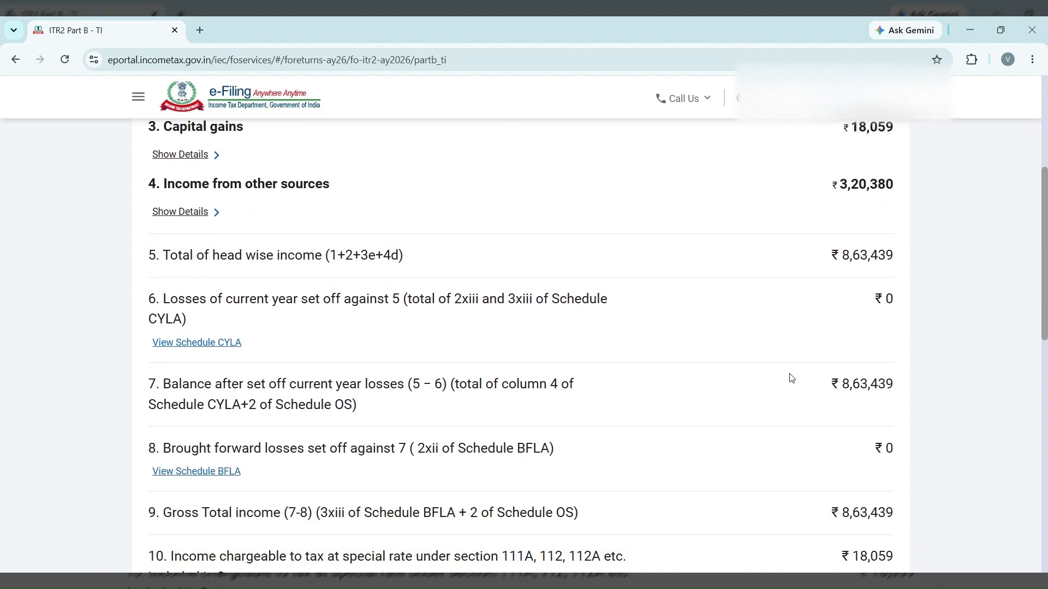
Step: Review the gross total income, special-rate income and deductions rows, and confirm Part B - TI
{"action": "scroll", "coordinate": [792, 378], "scroll_direction": "down", "scroll_amount": 2}
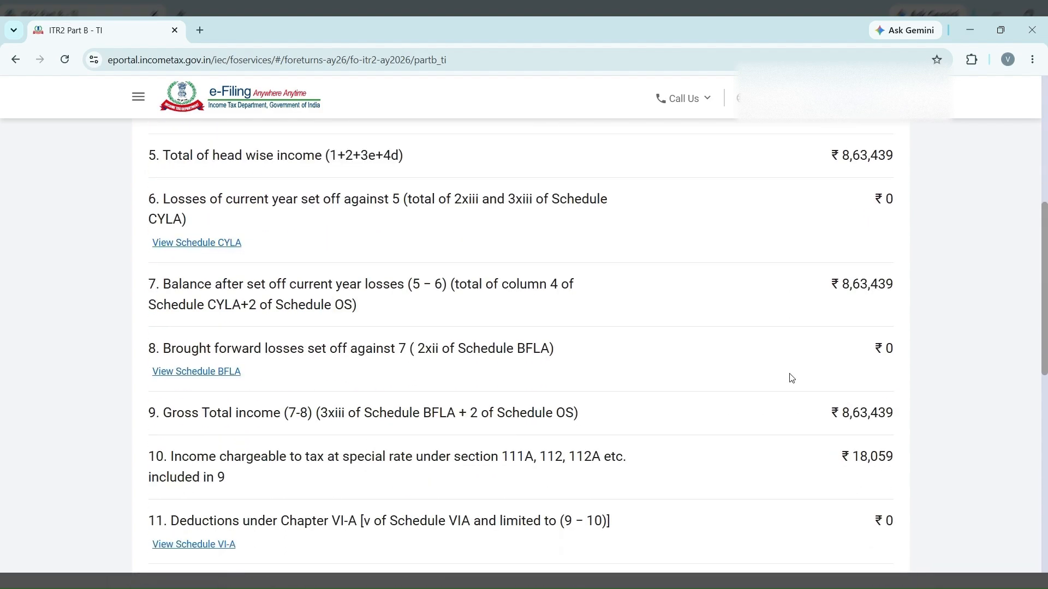
{"action": "scroll", "coordinate": [792, 378], "scroll_direction": "down", "scroll_amount": 1}
{"action": "scroll", "coordinate": [791, 378], "scroll_direction": "down", "scroll_amount": 5}
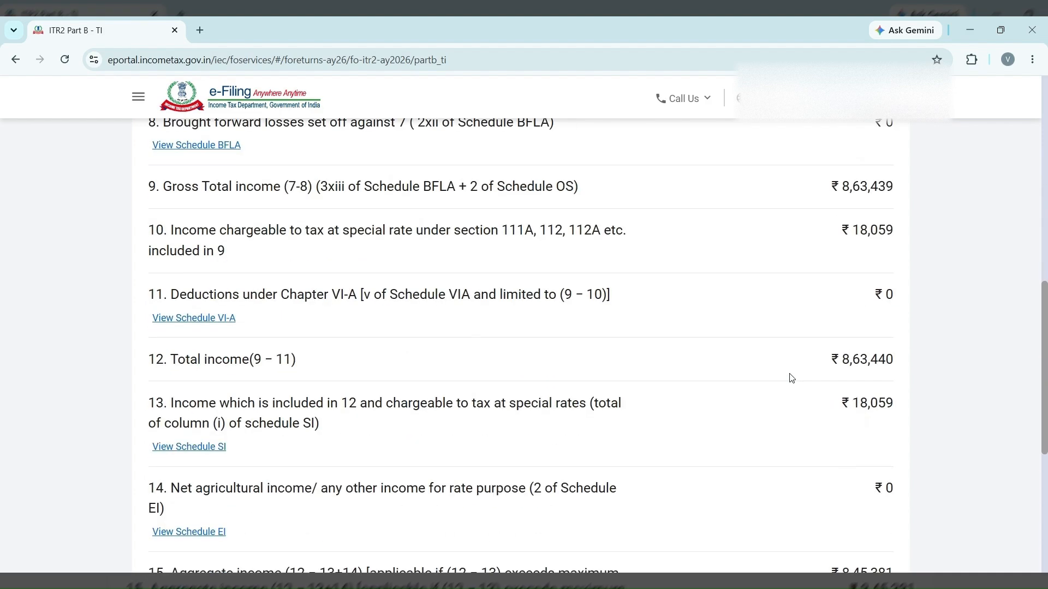
{"action": "scroll", "coordinate": [791, 379], "scroll_direction": "up", "scroll_amount": 5}
{"action": "scroll", "coordinate": [791, 378], "scroll_direction": "down", "scroll_amount": 2}
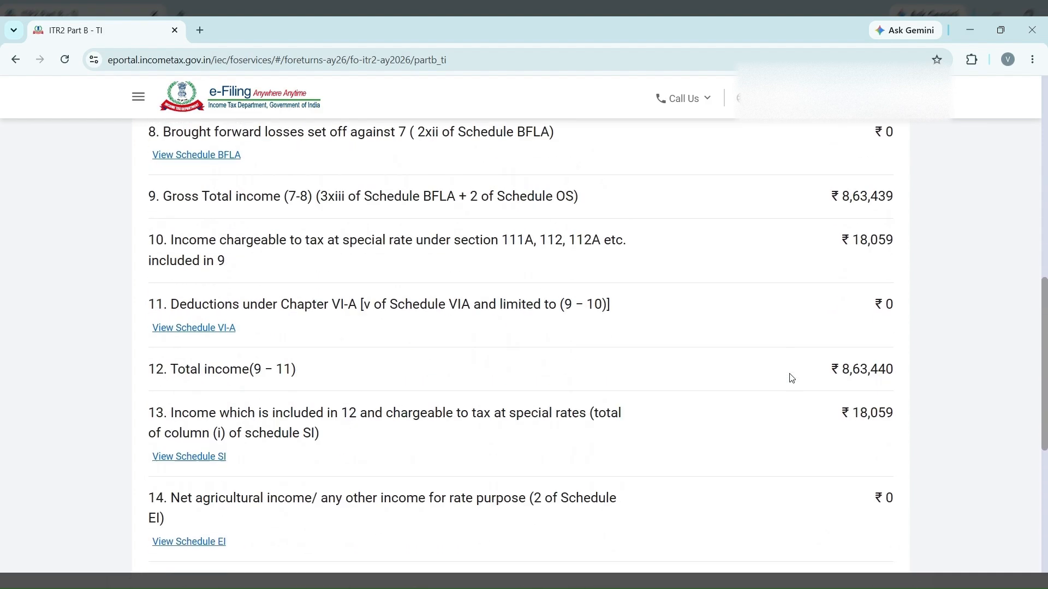
{"action": "left_click_drag", "start_coordinate": [848, 239], "coordinate": [895, 257]}
{"action": "left_click", "coordinate": [896, 253]}
{"action": "left_click_drag", "start_coordinate": [850, 239], "coordinate": [926, 247]}
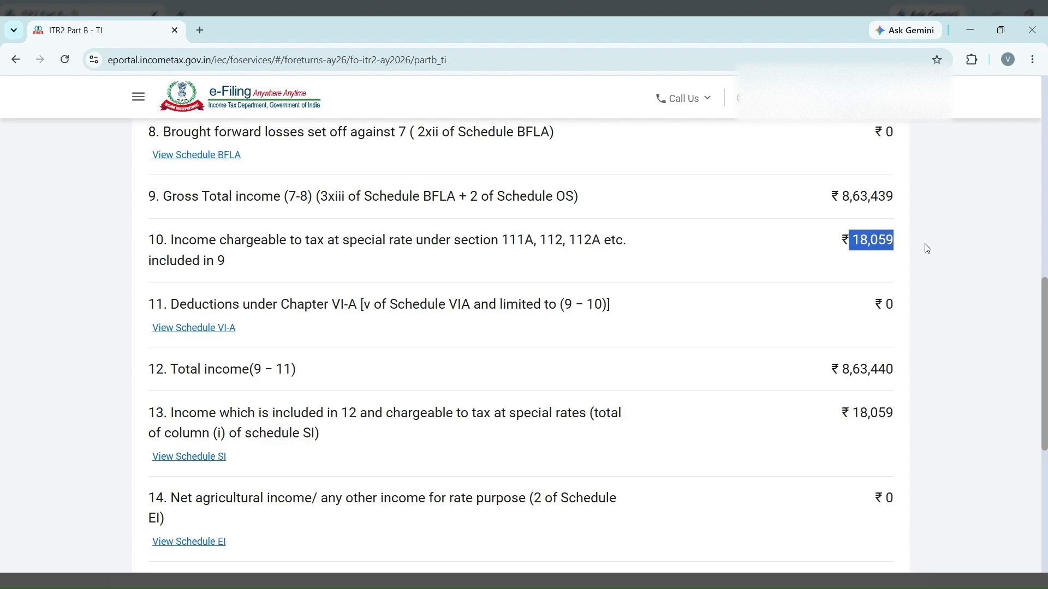
{"action": "scroll", "coordinate": [926, 248], "scroll_direction": "down", "scroll_amount": 6}
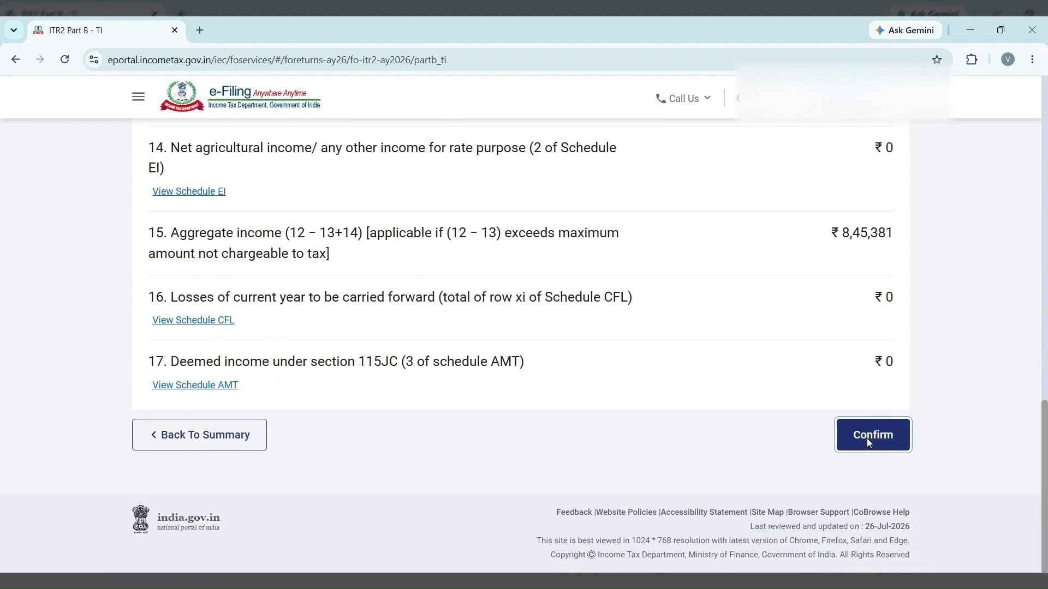
{"action": "left_click", "coordinate": [867, 438]}
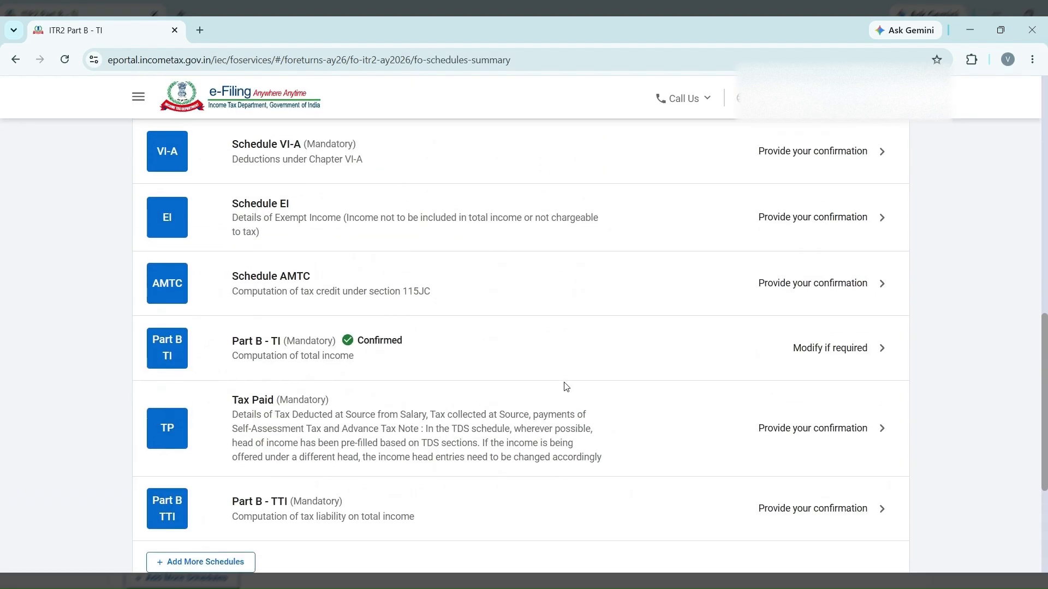
Step: Open the Tax Paid schedule, look over its TDS and TCS sections, and expand Advance Tax and Self Assessment Tax
{"action": "scroll", "coordinate": [564, 386], "scroll_direction": "down", "scroll_amount": 3}
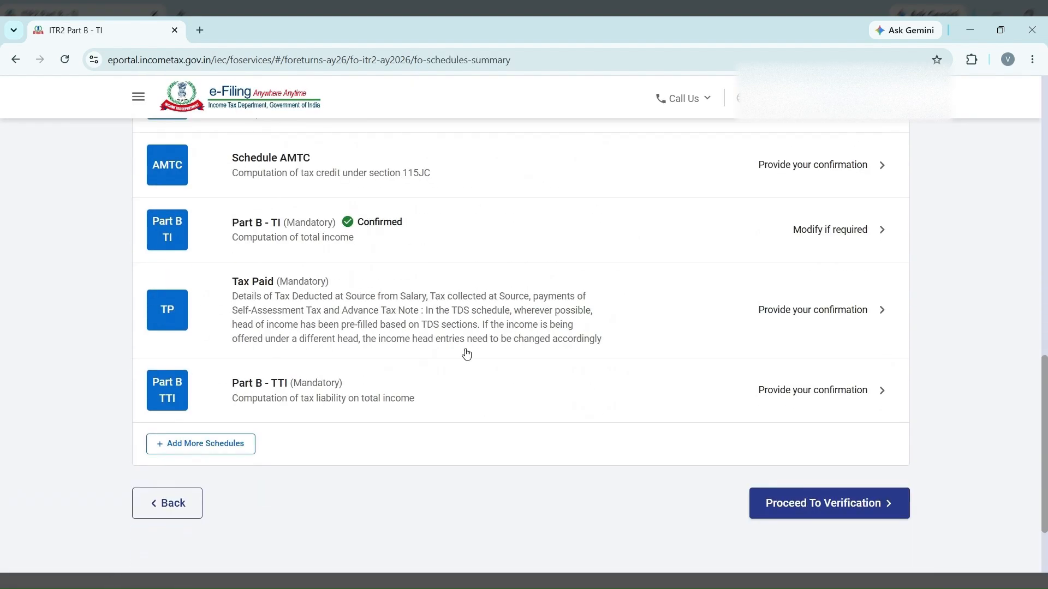
{"action": "left_click", "coordinate": [783, 311]}
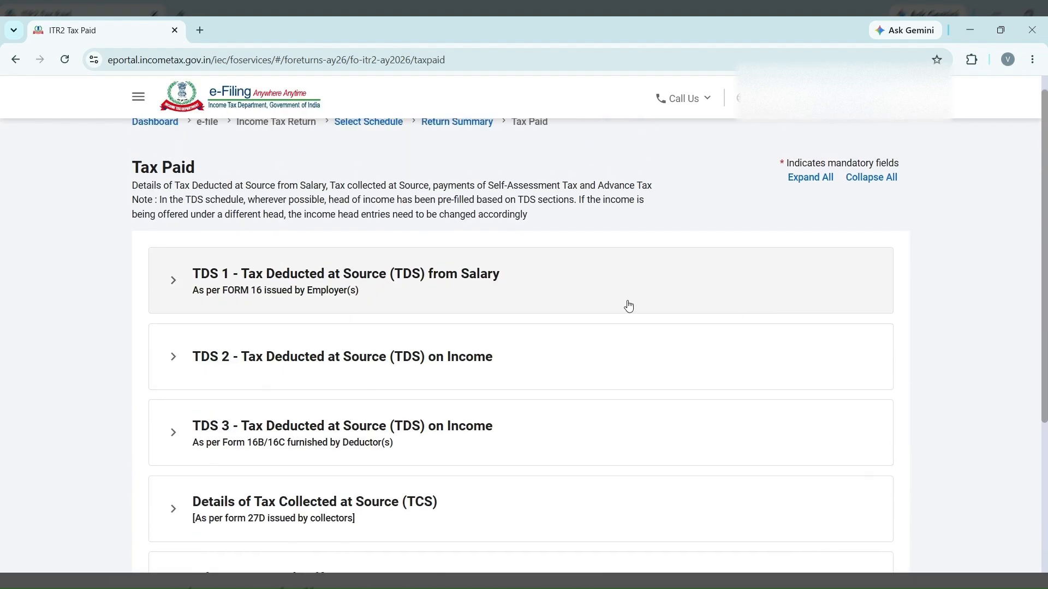
{"action": "scroll", "coordinate": [627, 305], "scroll_direction": "down", "scroll_amount": 2}
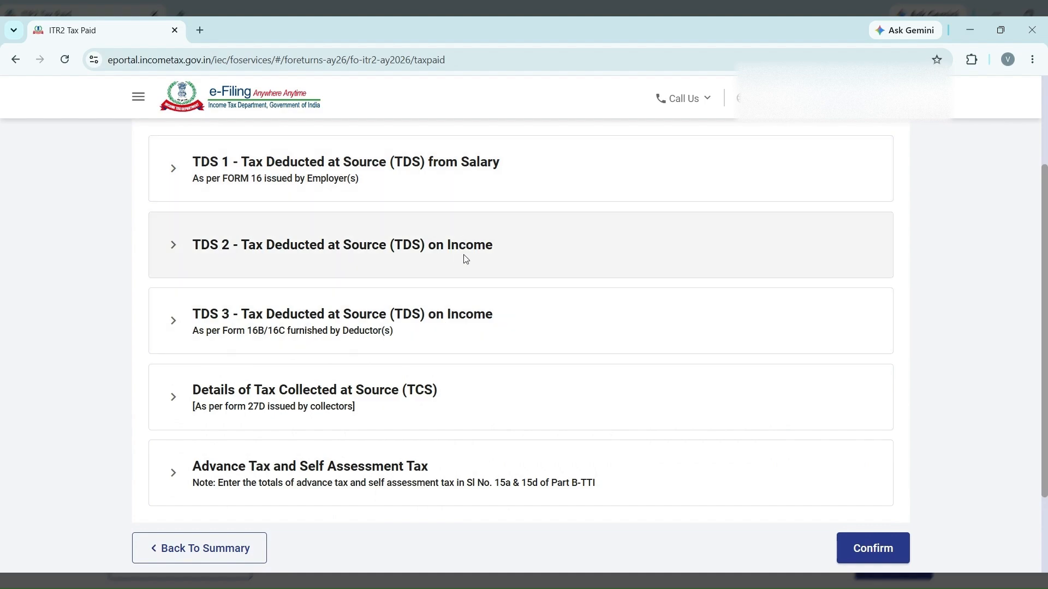
{"action": "scroll", "coordinate": [568, 397], "scroll_direction": "down", "scroll_amount": 2}
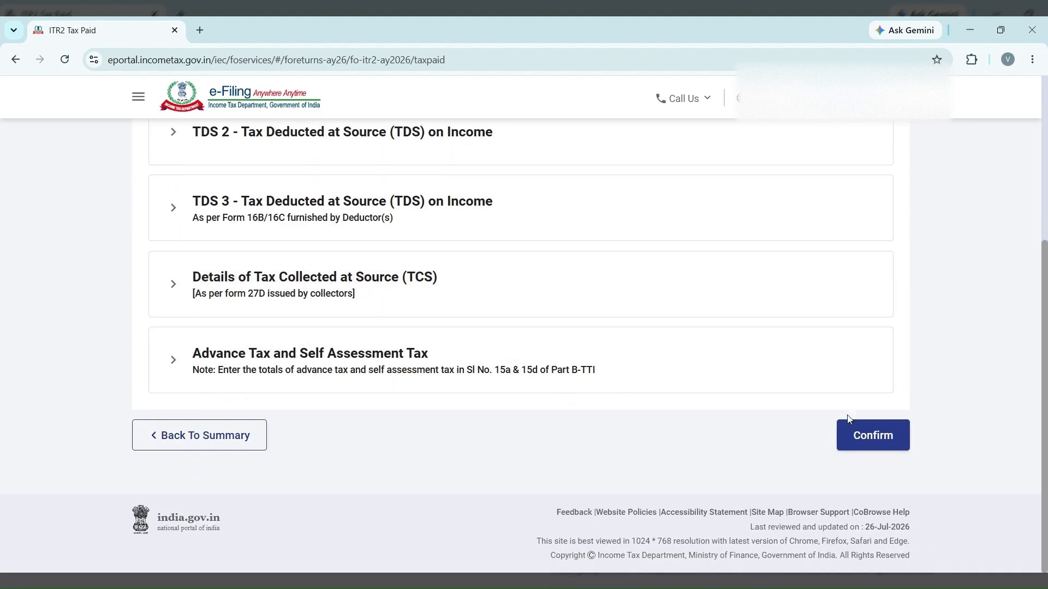
{"action": "left_click", "coordinate": [568, 338]}
{"action": "scroll", "coordinate": [568, 337], "scroll_direction": "down", "scroll_amount": 2}
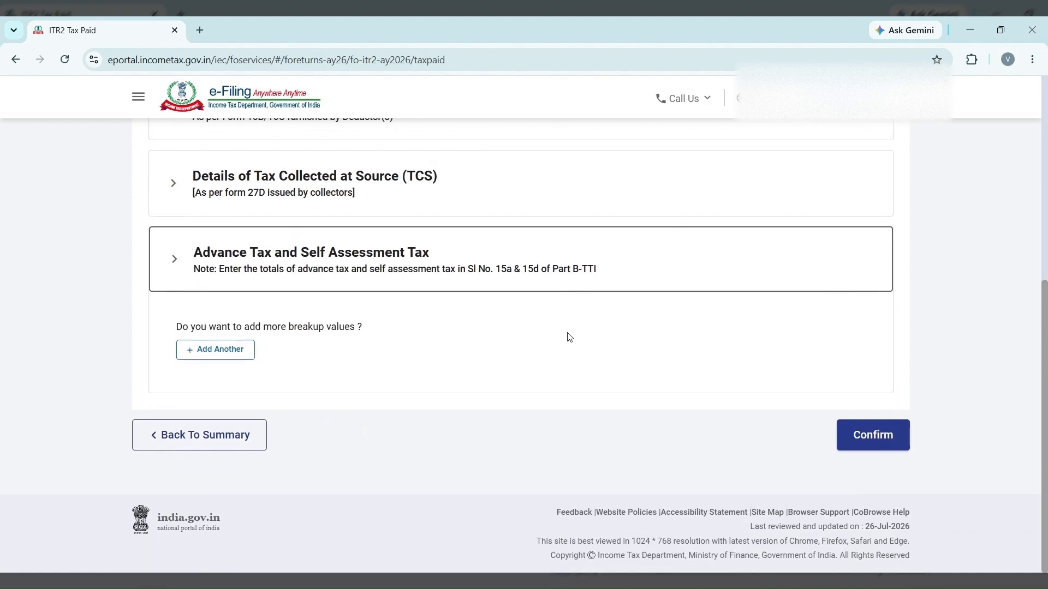
Step: Open a blank Advance Tax and Self Assessment Tax entry, review its BSR code, deposit date, challan and amount fields, and leave without saving
{"action": "left_click", "coordinate": [212, 351]}
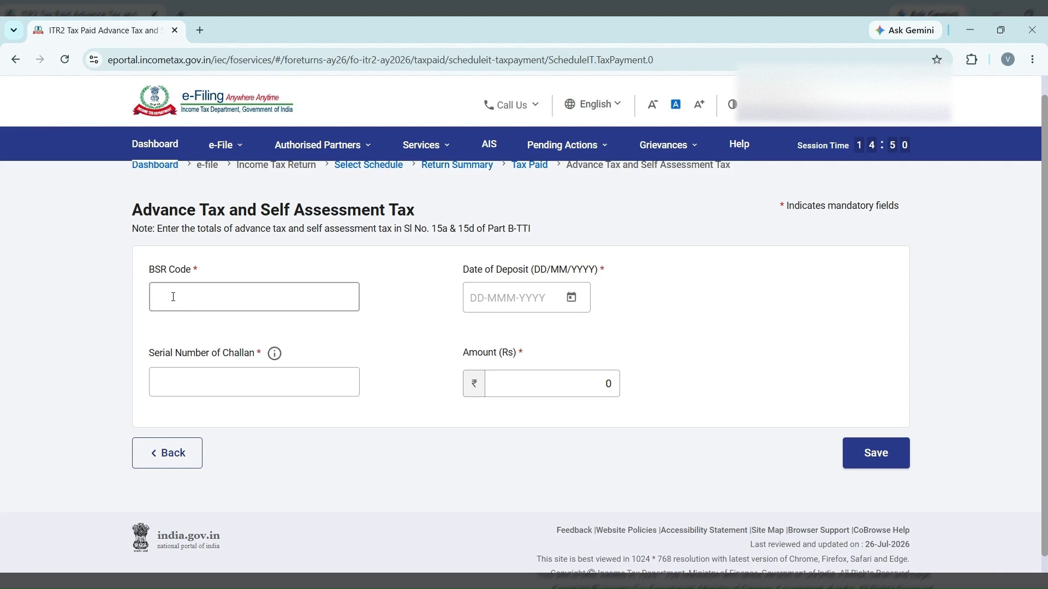
{"action": "left_click_drag", "start_coordinate": [146, 281], "coordinate": [451, 360]}
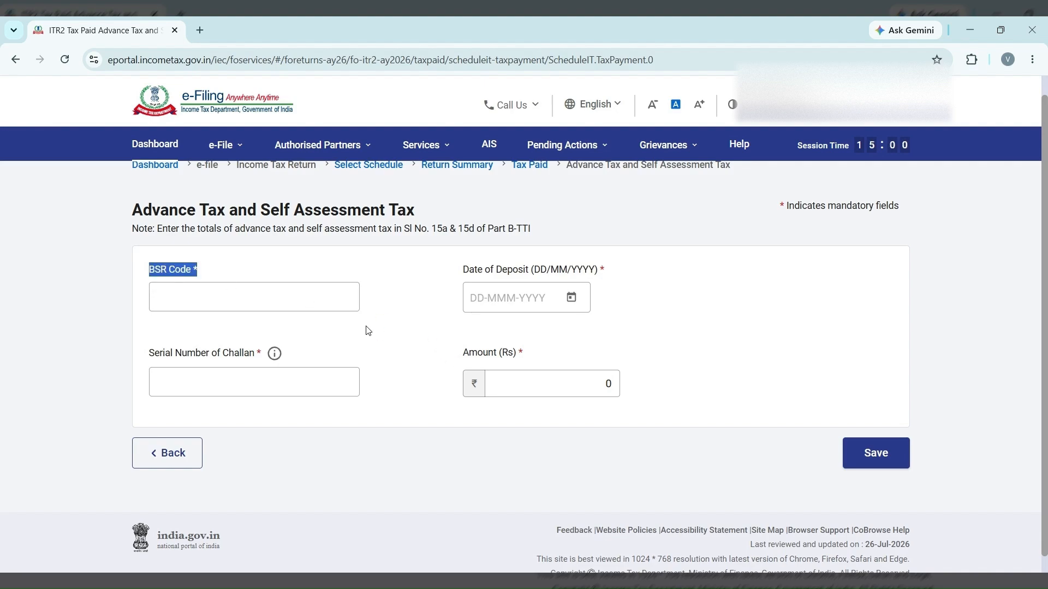
{"action": "left_click", "coordinate": [366, 327]}
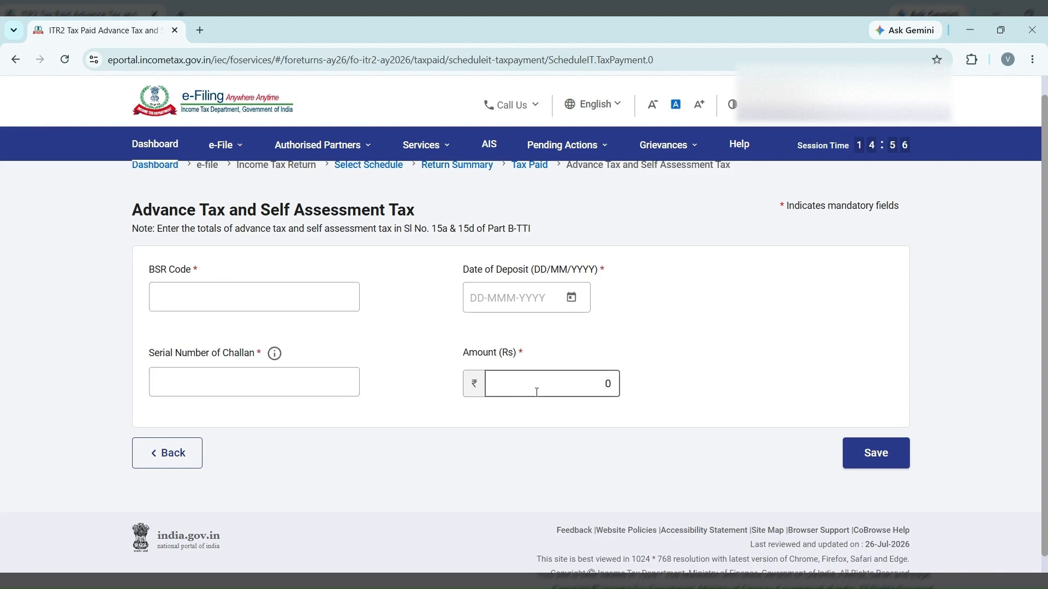
{"action": "left_click", "coordinate": [155, 461]}
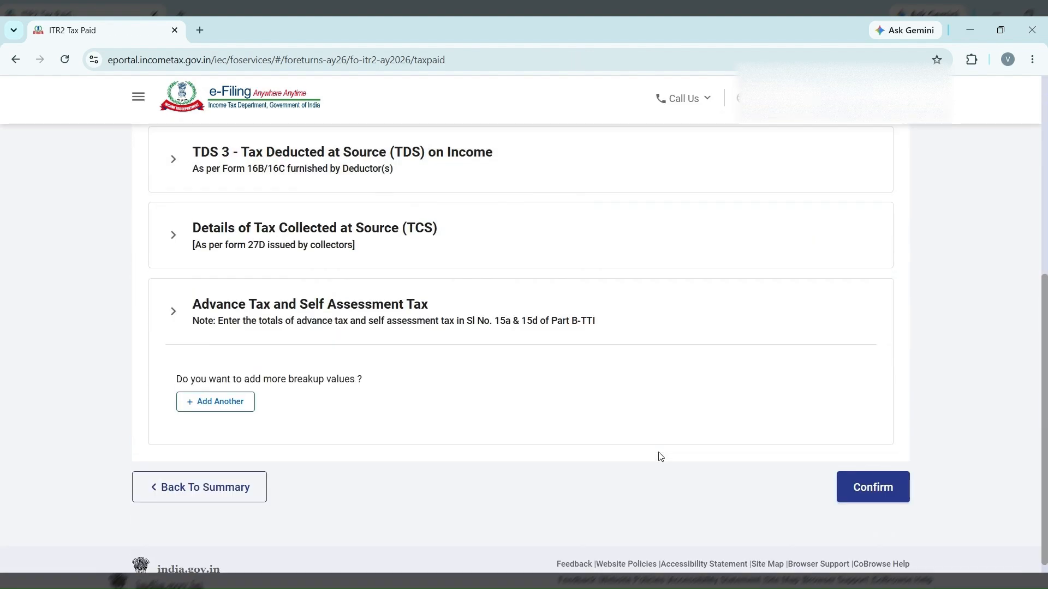
Step: Confirm the Tax Paid schedule and open Part B - TTI, Computation of tax liability on total income
{"action": "left_click", "coordinate": [870, 435]}
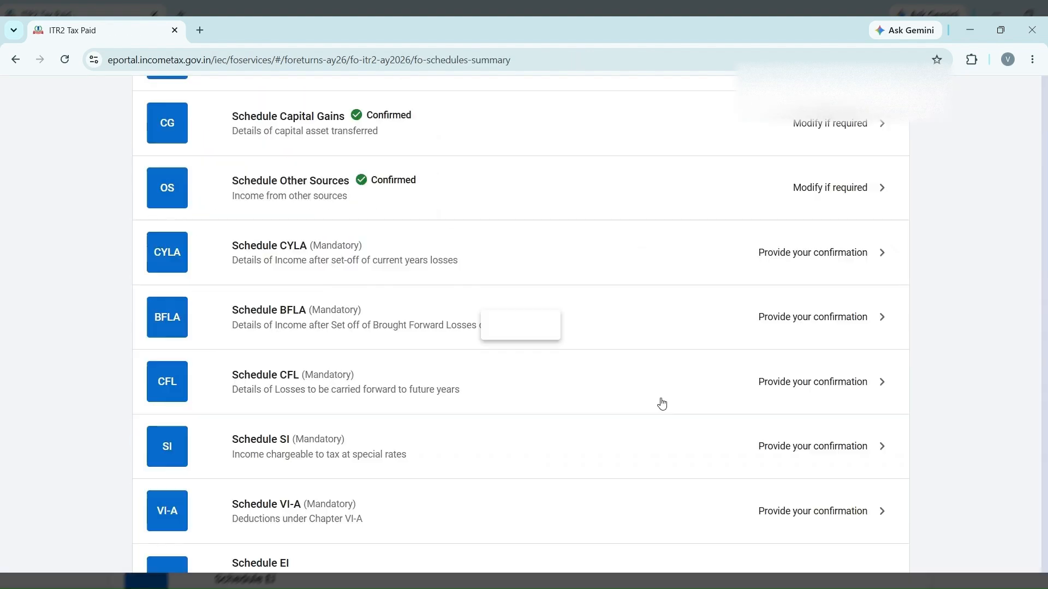
{"action": "scroll", "coordinate": [535, 386], "scroll_direction": "down", "scroll_amount": 10}
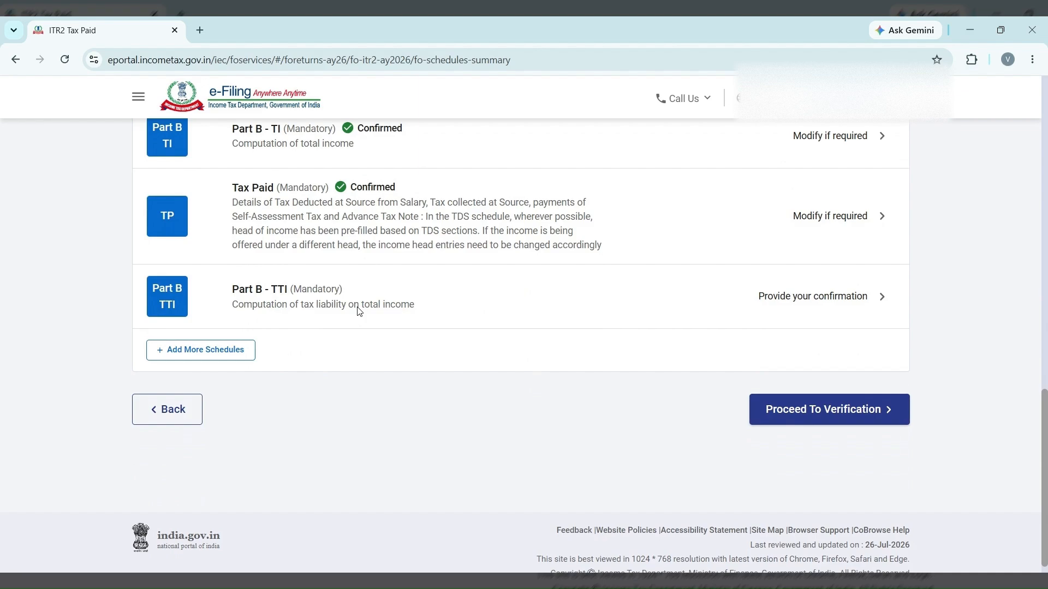
{"action": "left_click", "coordinate": [783, 296]}
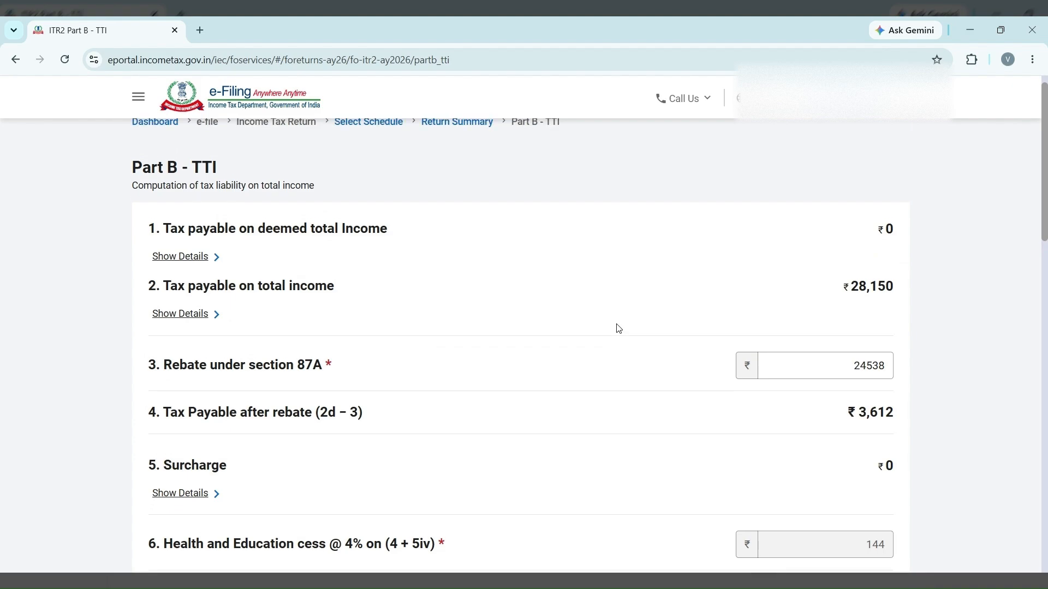
Step: Show the details of Tax payable on total income in Part B - TTI and examine the total
{"action": "scroll", "coordinate": [619, 328], "scroll_direction": "down", "scroll_amount": 1}
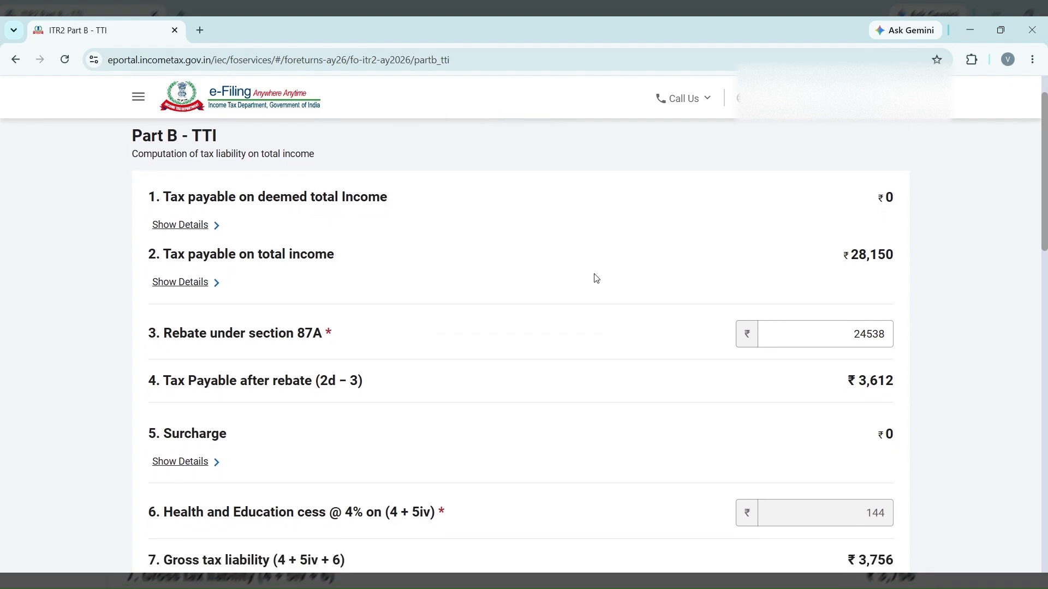
{"action": "left_click", "coordinate": [199, 284]}
{"action": "scroll", "coordinate": [559, 328], "scroll_direction": "down", "scroll_amount": 1}
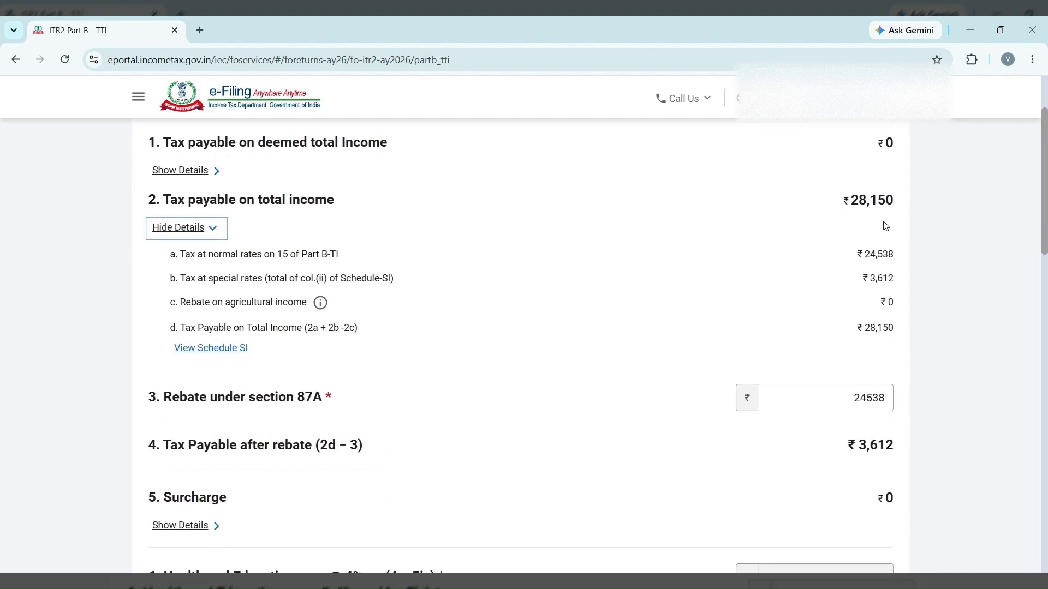
{"action": "left_click_drag", "start_coordinate": [861, 203], "coordinate": [907, 212]}
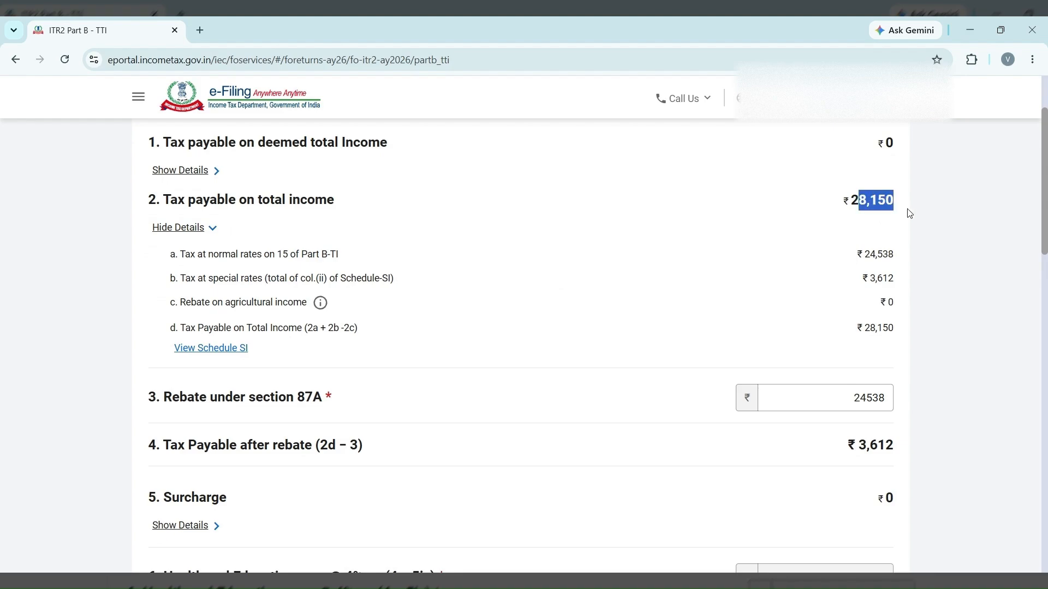
{"action": "left_click", "coordinate": [910, 213]}
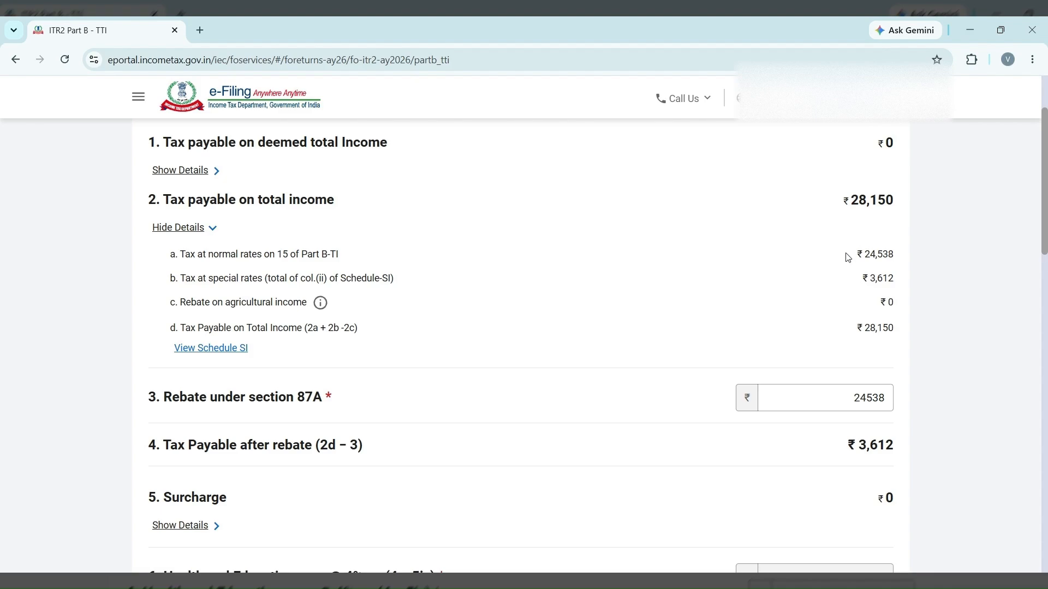
Step: Compare the tax at normal rates with the rebate under section 87A
{"action": "left_click_drag", "start_coordinate": [848, 257], "coordinate": [911, 258]}
{"action": "scroll", "coordinate": [900, 264], "scroll_direction": "down", "scroll_amount": 2}
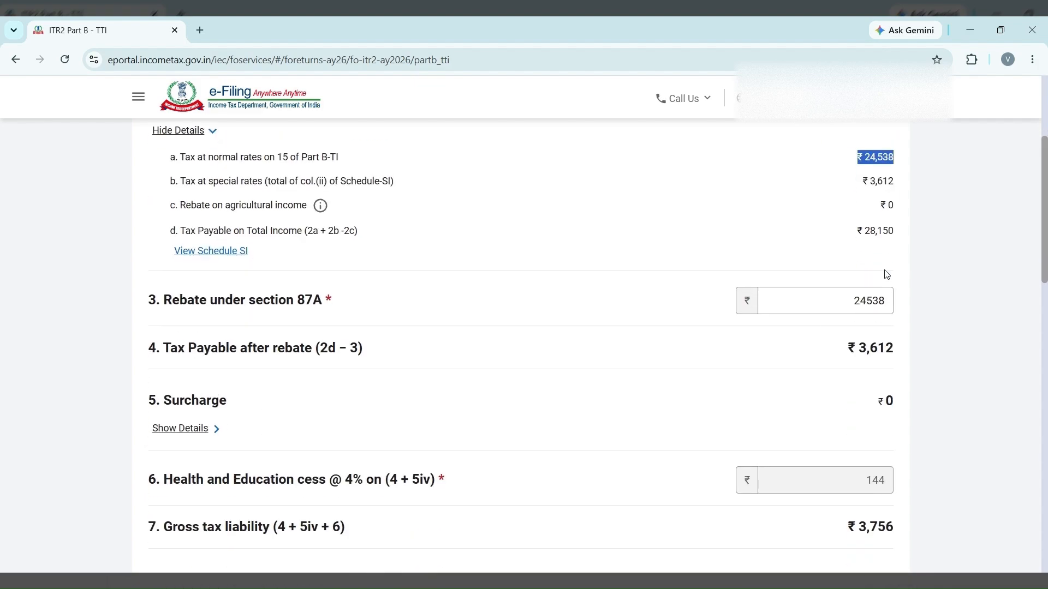
{"action": "left_click_drag", "start_coordinate": [825, 302], "coordinate": [891, 305]}
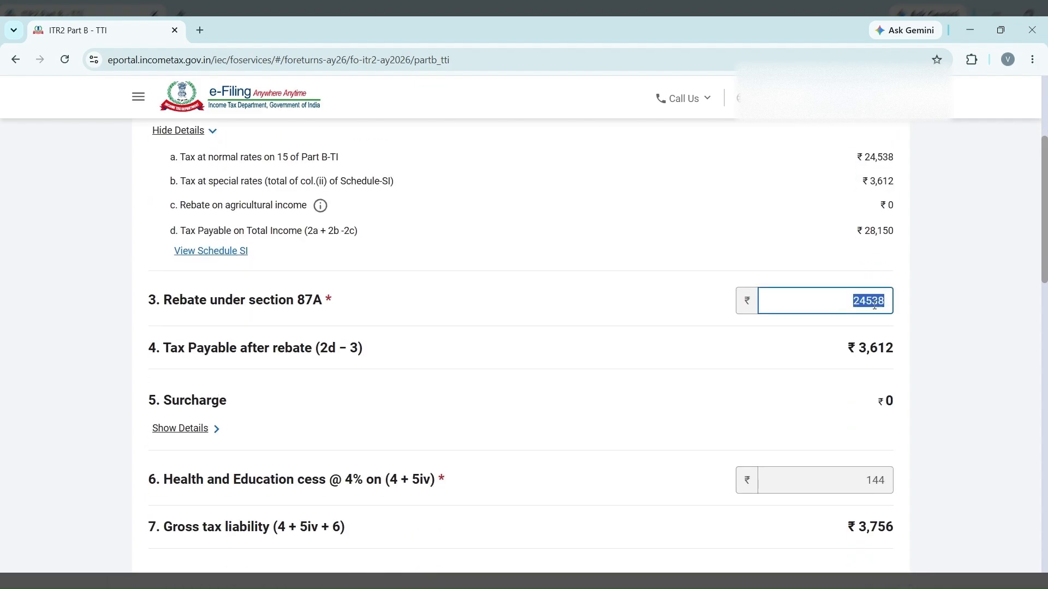
{"action": "left_click", "coordinate": [610, 204]}
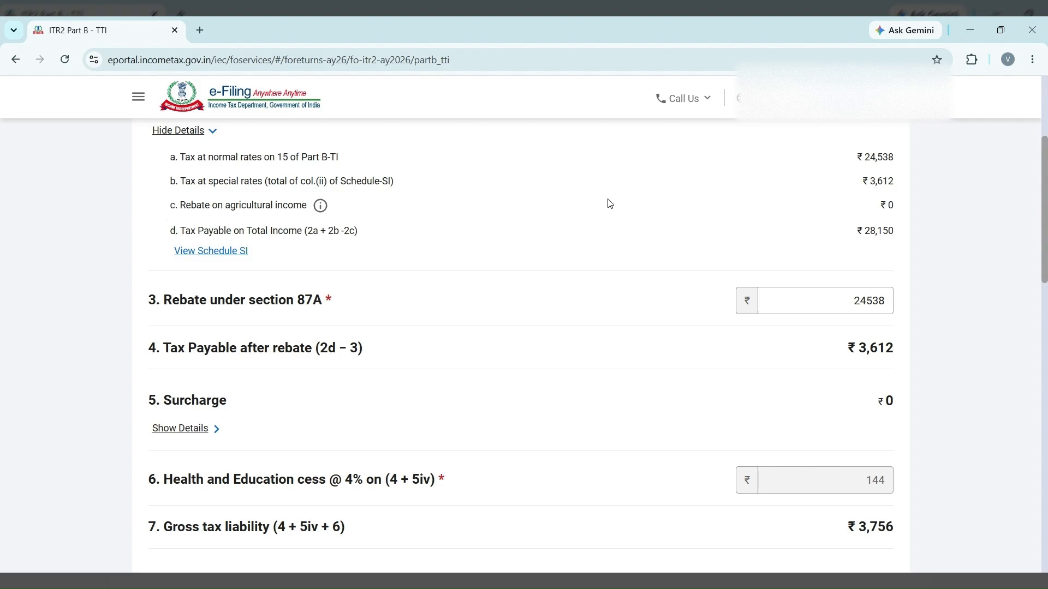
Step: Examine the tax payable after rebate, the health and education cess, and the tax payable after section 115JD credit
{"action": "scroll", "coordinate": [611, 204], "scroll_direction": "down", "scroll_amount": 2}
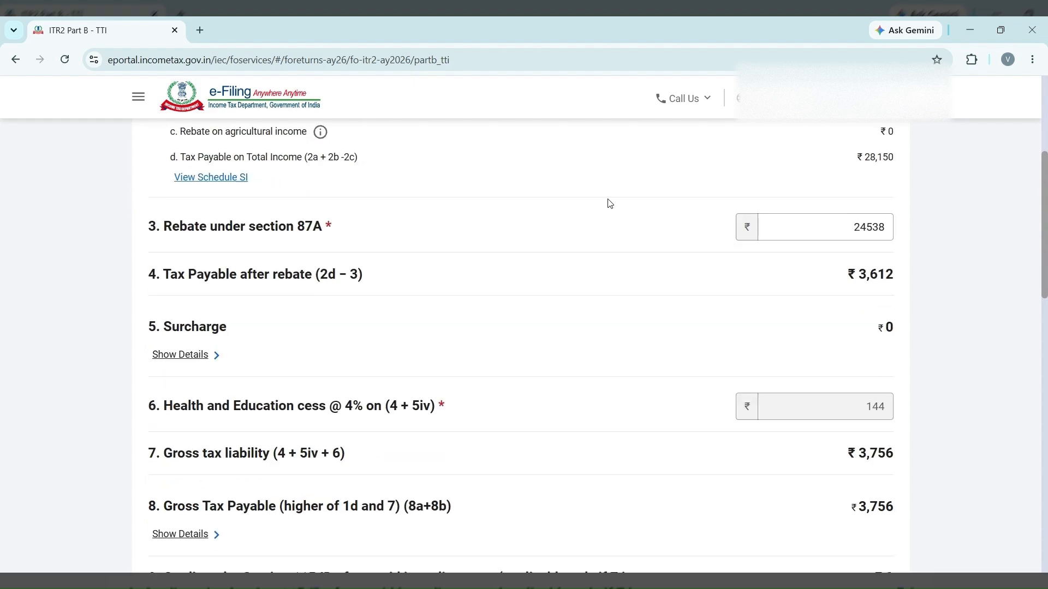
{"action": "left_click_drag", "start_coordinate": [825, 225], "coordinate": [887, 237]}
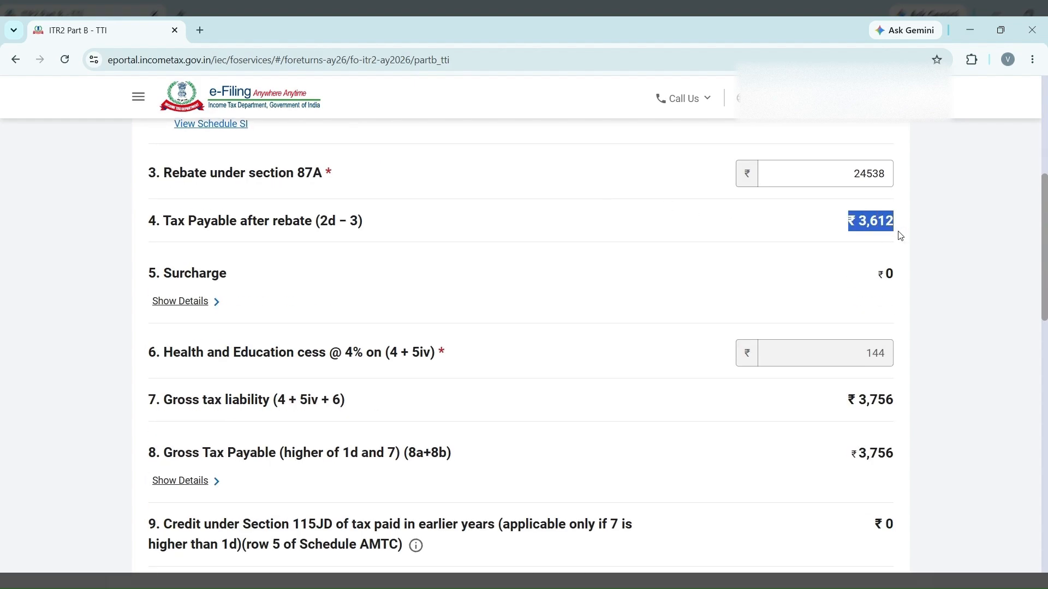
{"action": "scroll", "coordinate": [900, 236], "scroll_direction": "down", "scroll_amount": 1}
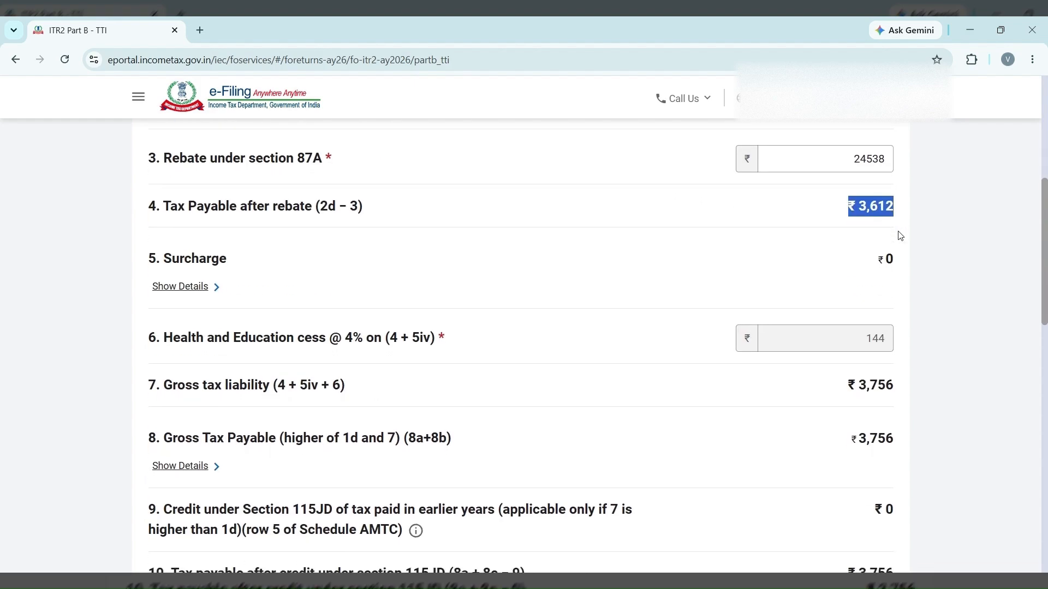
{"action": "scroll", "coordinate": [901, 236], "scroll_direction": "down", "scroll_amount": 1}
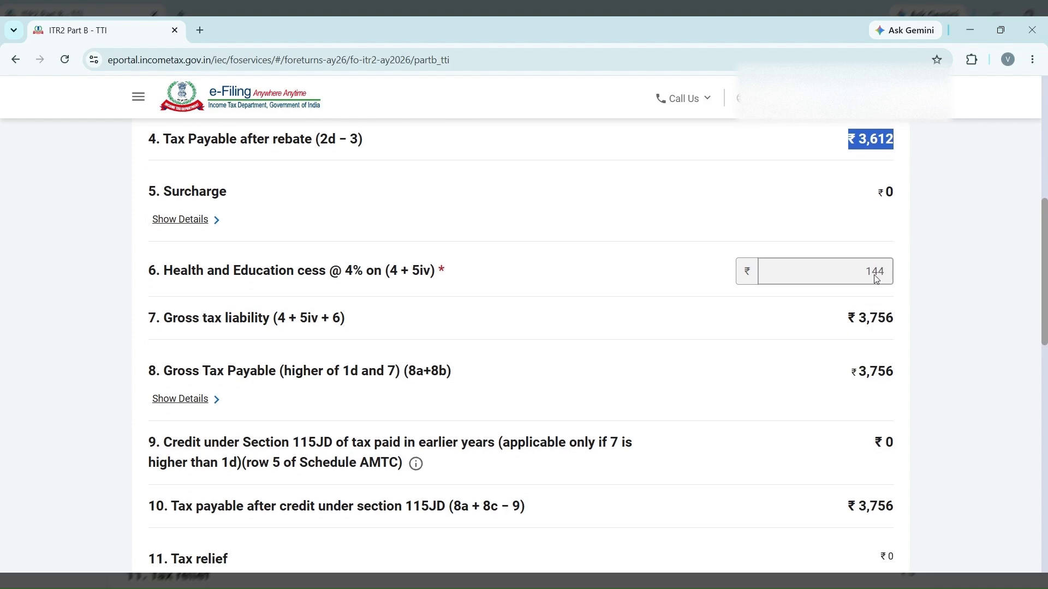
{"action": "scroll", "coordinate": [870, 269], "scroll_direction": "down", "scroll_amount": 2}
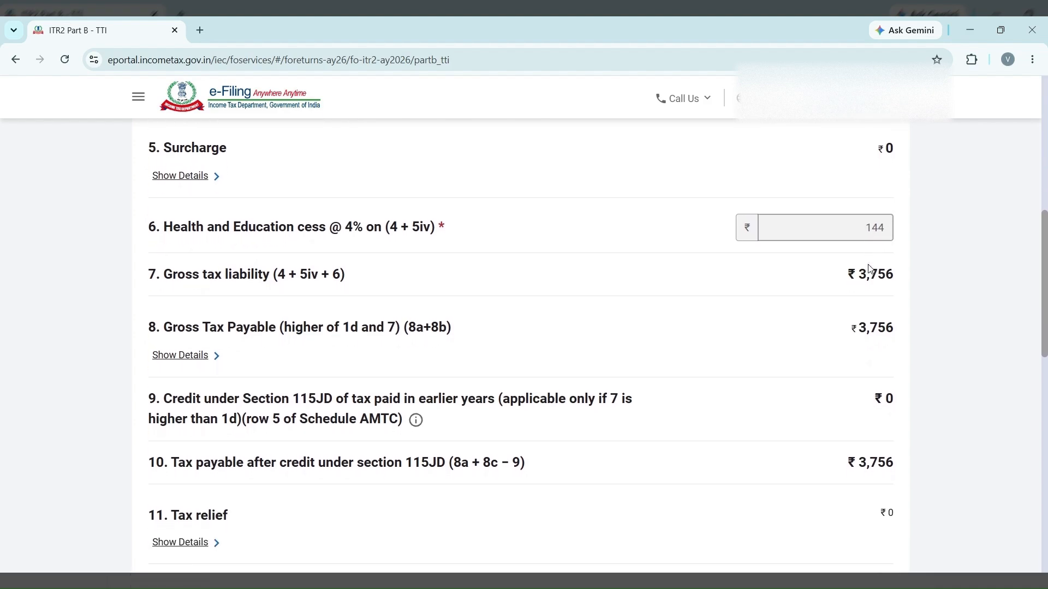
{"action": "triple_click", "coordinate": [870, 410]}
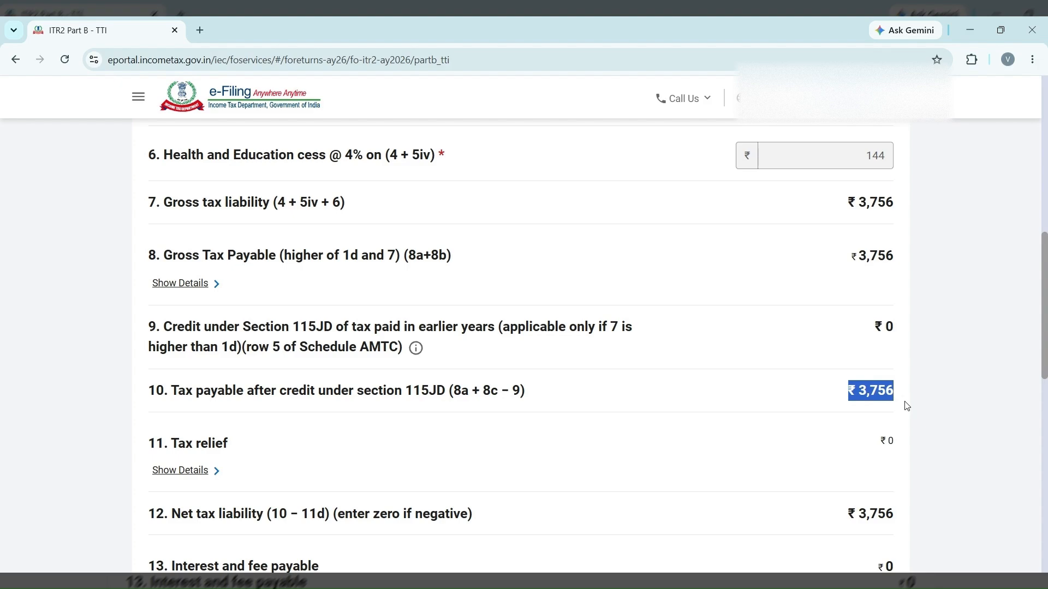
{"action": "left_click", "coordinate": [906, 406]}
Step: Compare the aggregate liability with the taxes paid and examine the resulting refund in Part B - TTI
{"action": "scroll", "coordinate": [906, 406], "scroll_direction": "down", "scroll_amount": 5}
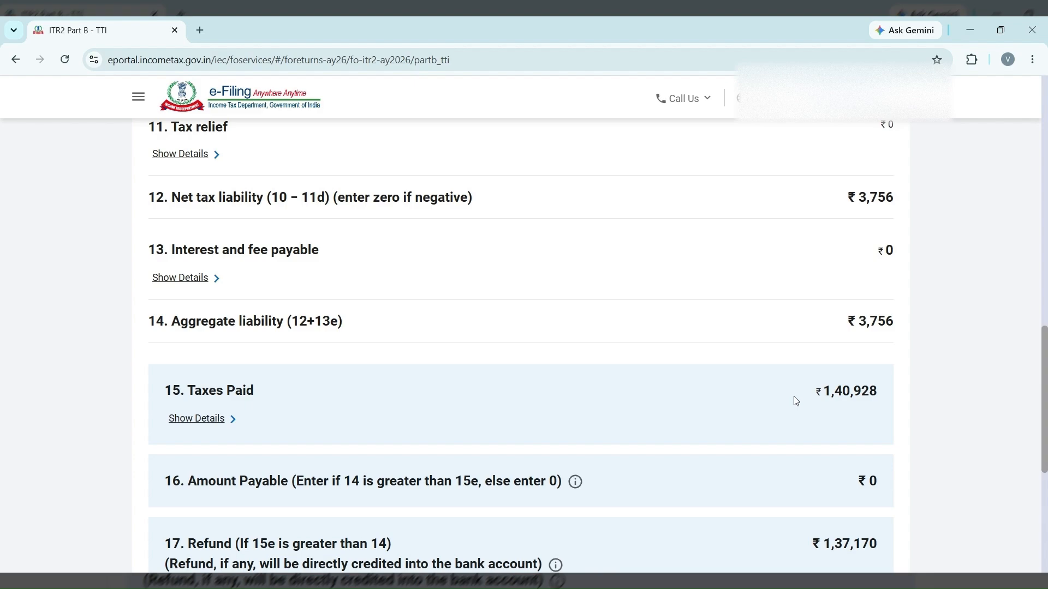
{"action": "scroll", "coordinate": [795, 401], "scroll_direction": "down", "scroll_amount": 2}
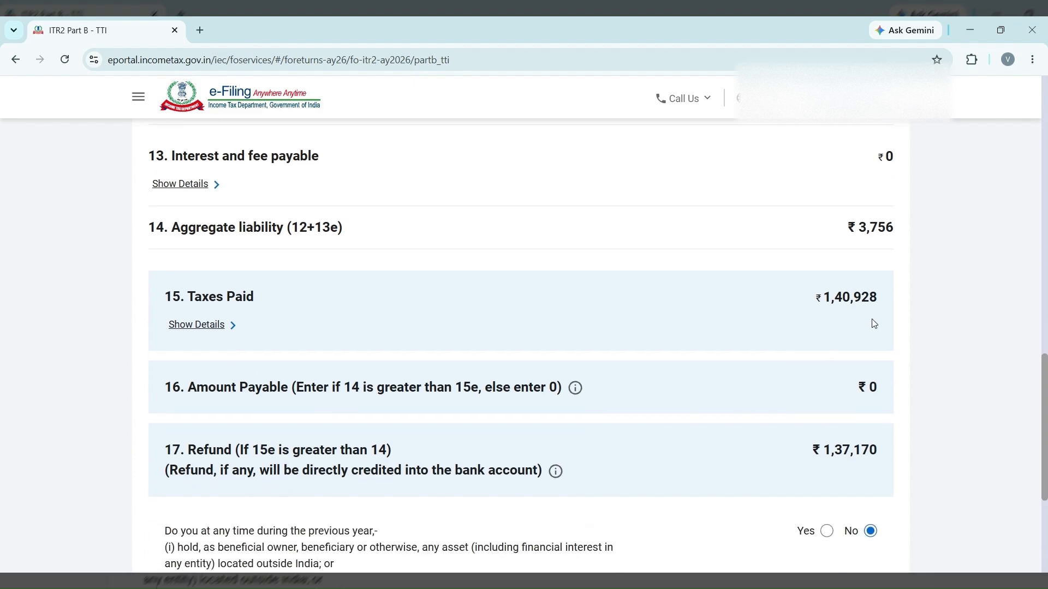
{"action": "scroll", "coordinate": [874, 324], "scroll_direction": "down", "scroll_amount": 2}
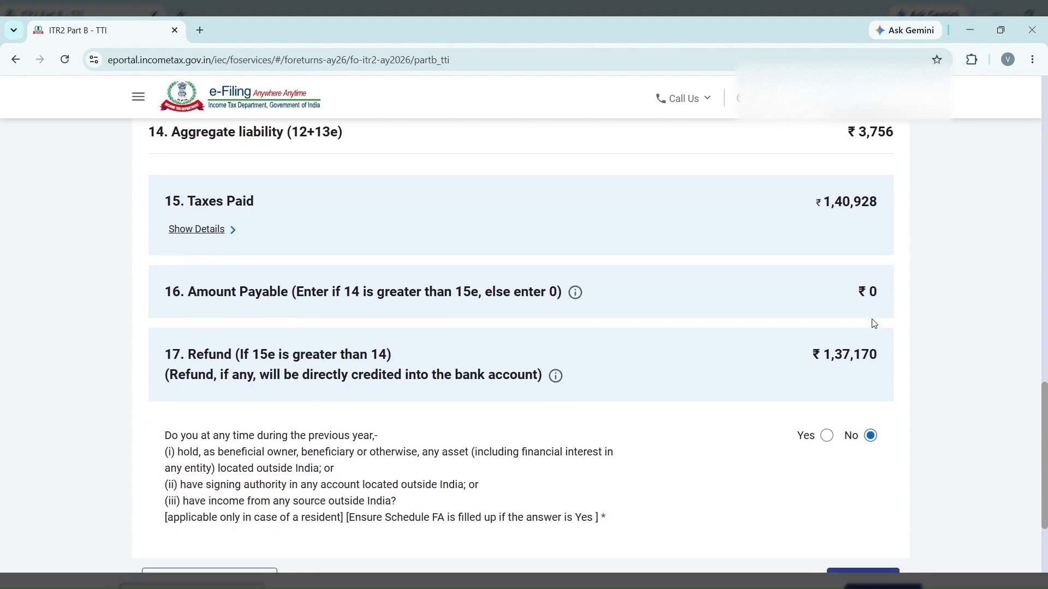
{"action": "left_click_drag", "start_coordinate": [888, 208], "coordinate": [835, 203]}
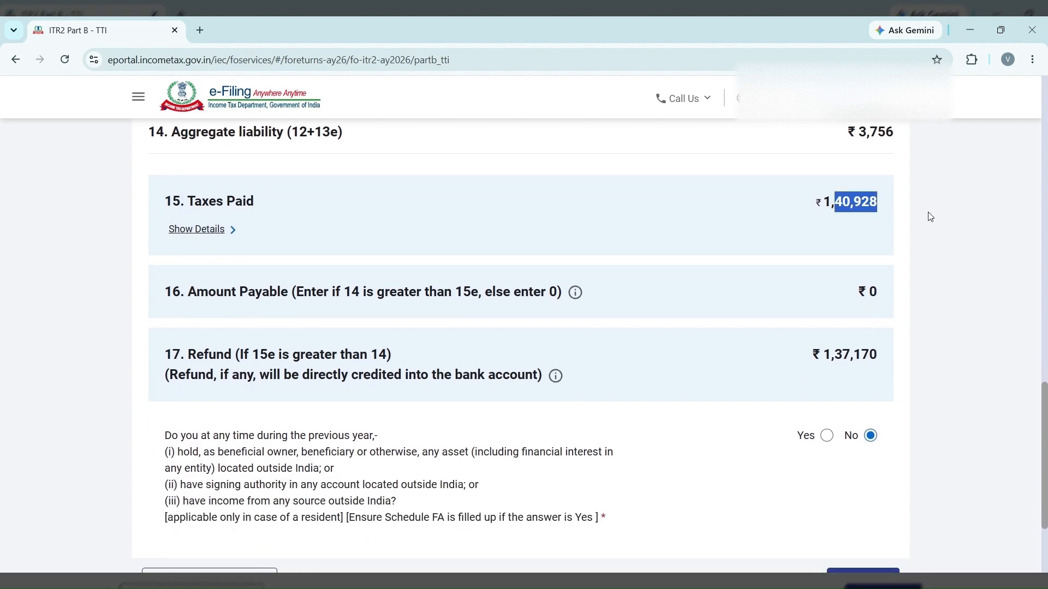
{"action": "left_click", "coordinate": [931, 217]}
{"action": "scroll", "coordinate": [930, 216], "scroll_direction": "up", "scroll_amount": 2}
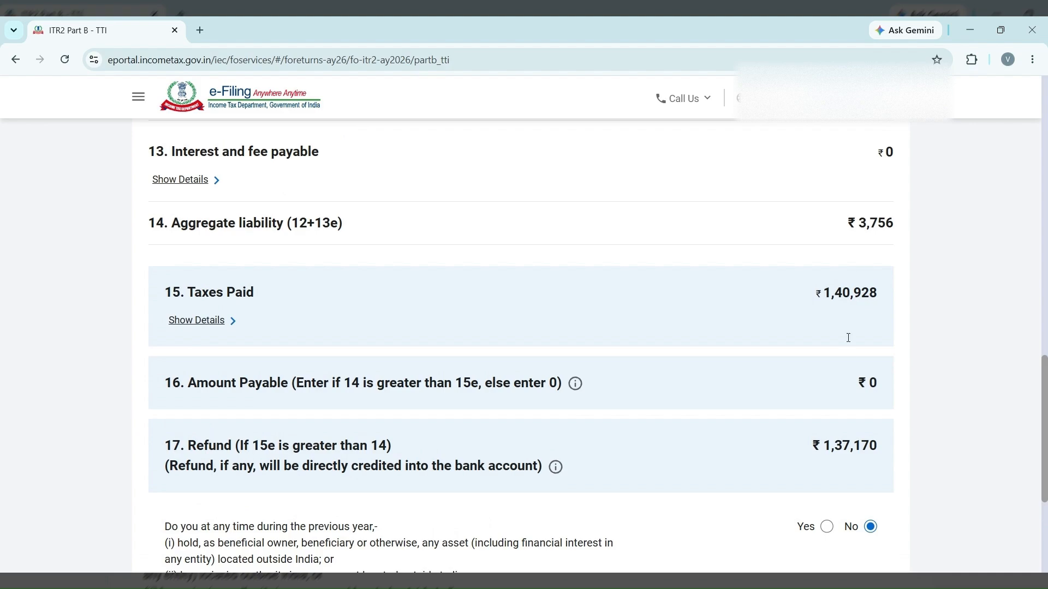
{"action": "left_click_drag", "start_coordinate": [795, 456], "coordinate": [919, 447]}
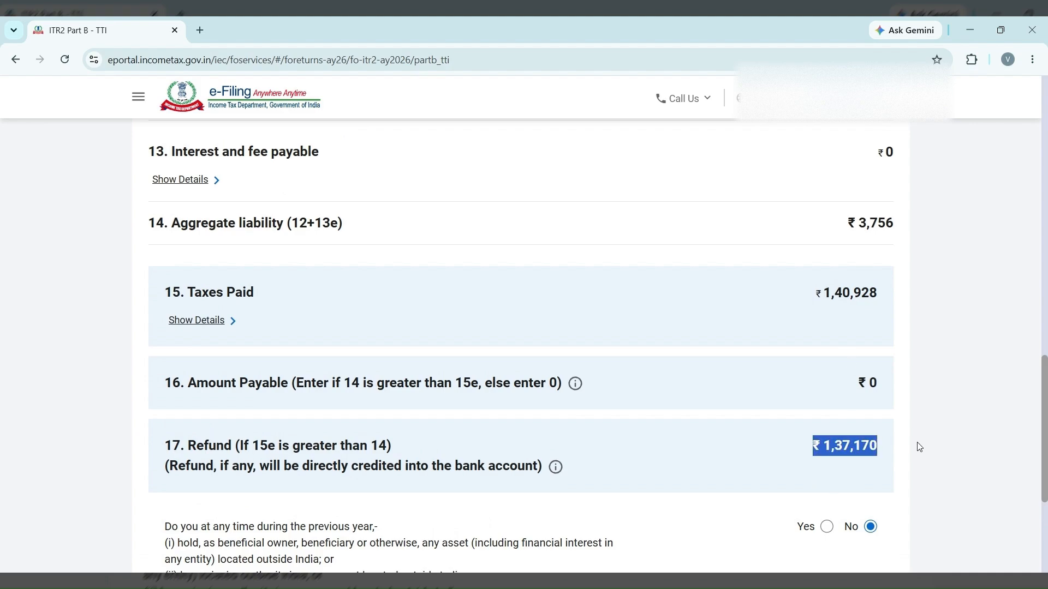
{"action": "scroll", "coordinate": [920, 447], "scroll_direction": "down", "scroll_amount": 2}
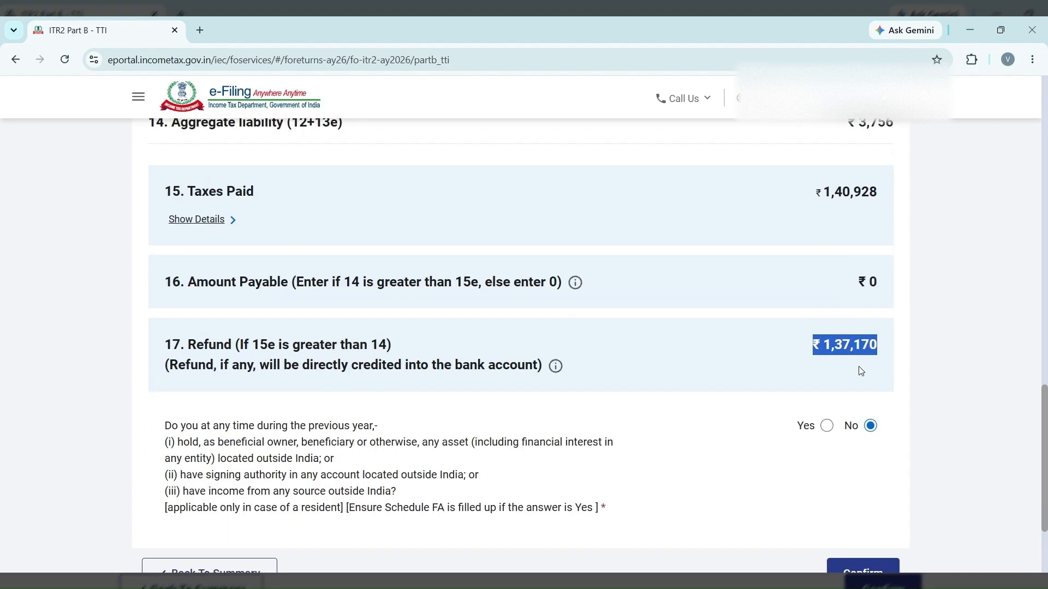
Step: Confirm Part B - TTI and proceed to verification of the return
{"action": "scroll", "coordinate": [861, 371], "scroll_direction": "down", "scroll_amount": 3}
{"action": "left_click", "coordinate": [861, 446]}
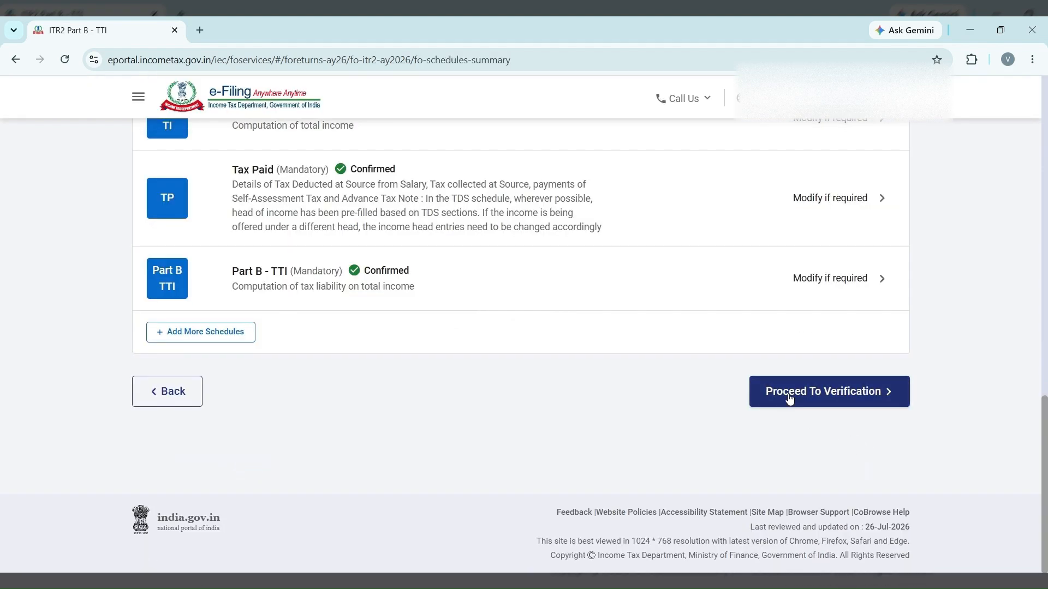
{"action": "left_click", "coordinate": [789, 400]}
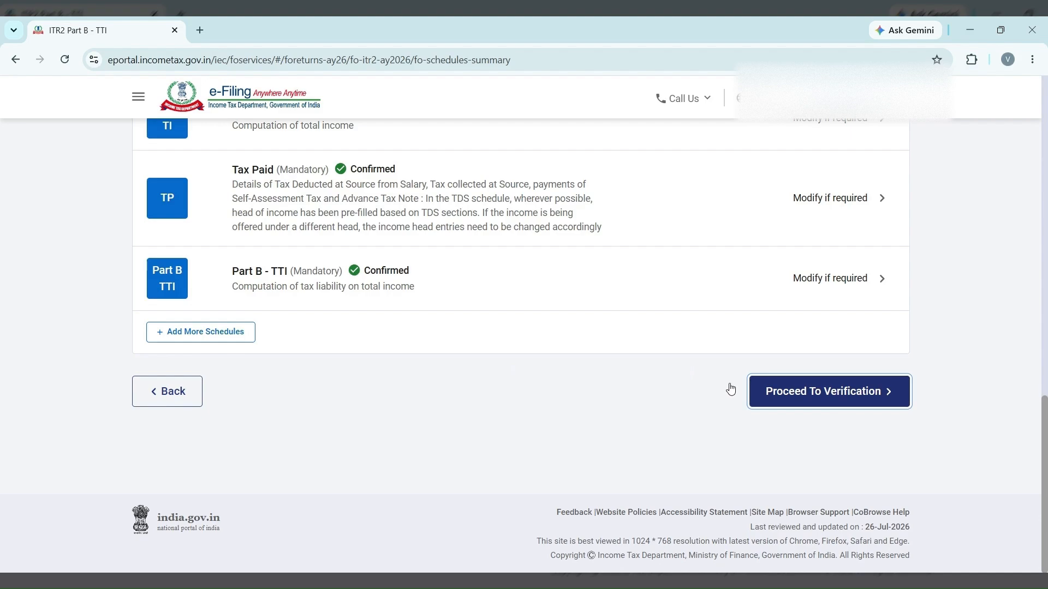
{"action": "left_click", "coordinate": [798, 403]}
Step: Accept the verification declaration and proceed to validation of the return
{"action": "scroll", "coordinate": [679, 310], "scroll_direction": "up", "scroll_amount": 2}
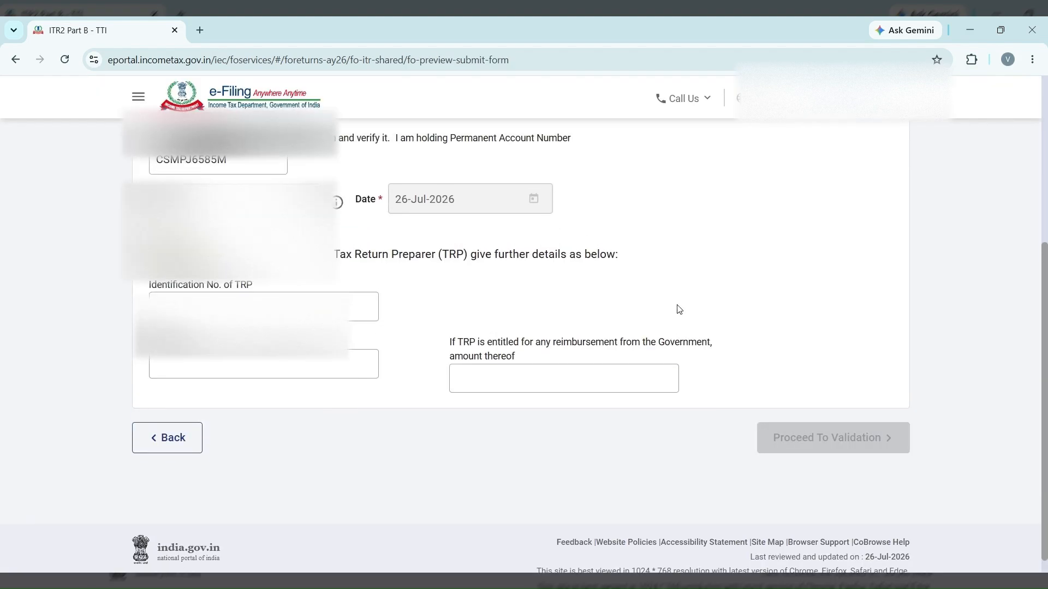
{"action": "scroll", "coordinate": [680, 310], "scroll_direction": "up", "scroll_amount": 2}
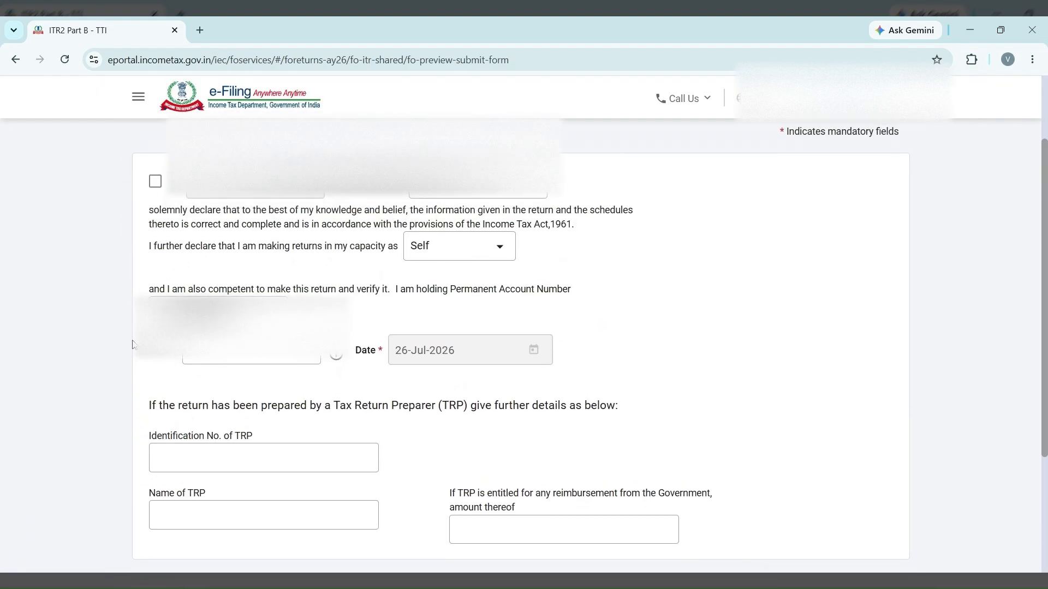
{"action": "left_click", "coordinate": [252, 350]}
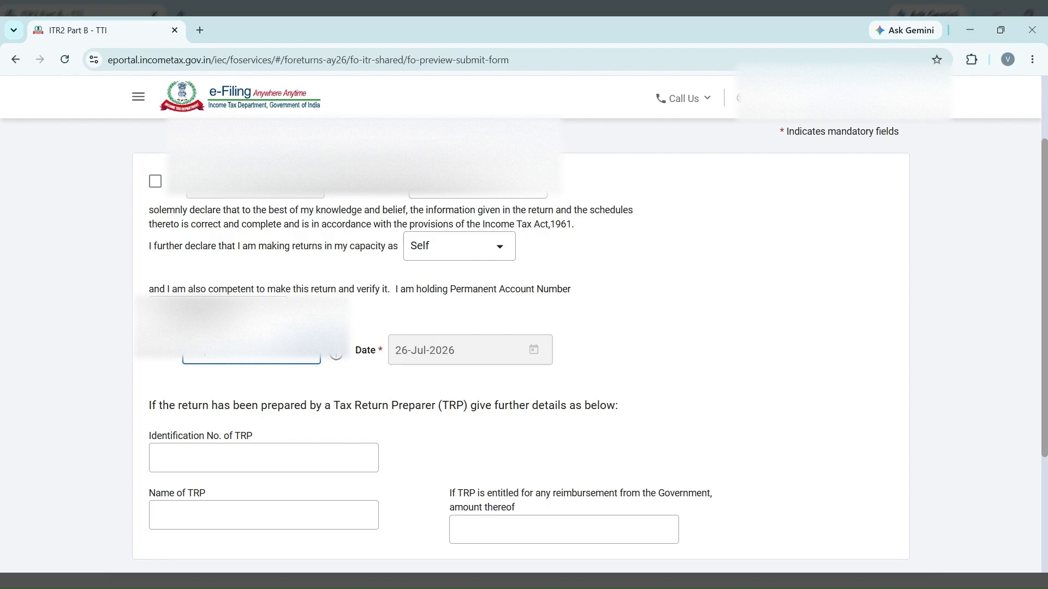
{"action": "left_click", "coordinate": [154, 183]}
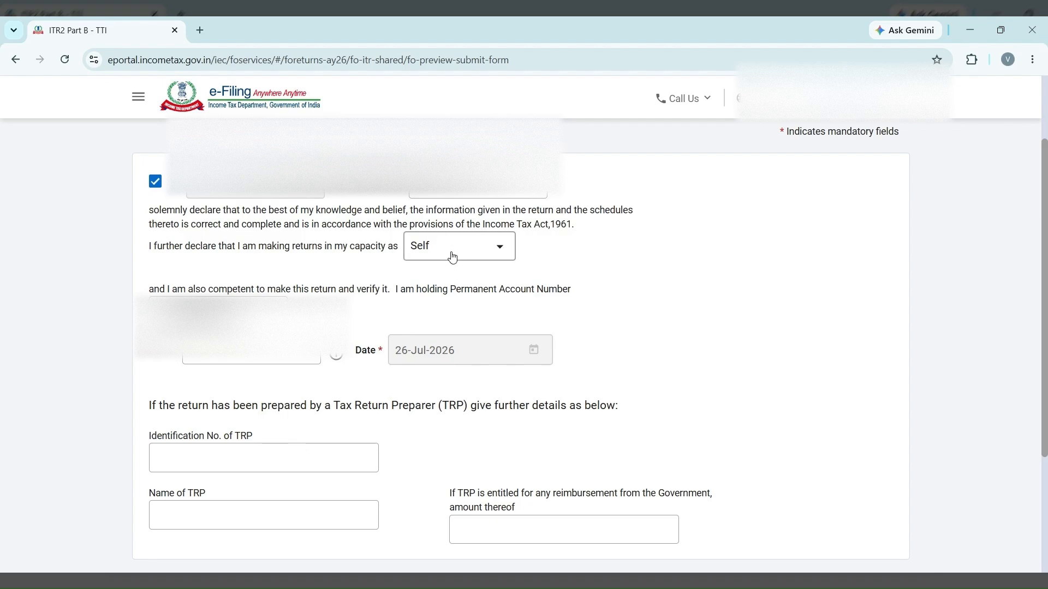
{"action": "scroll", "coordinate": [452, 257], "scroll_direction": "down", "scroll_amount": 3}
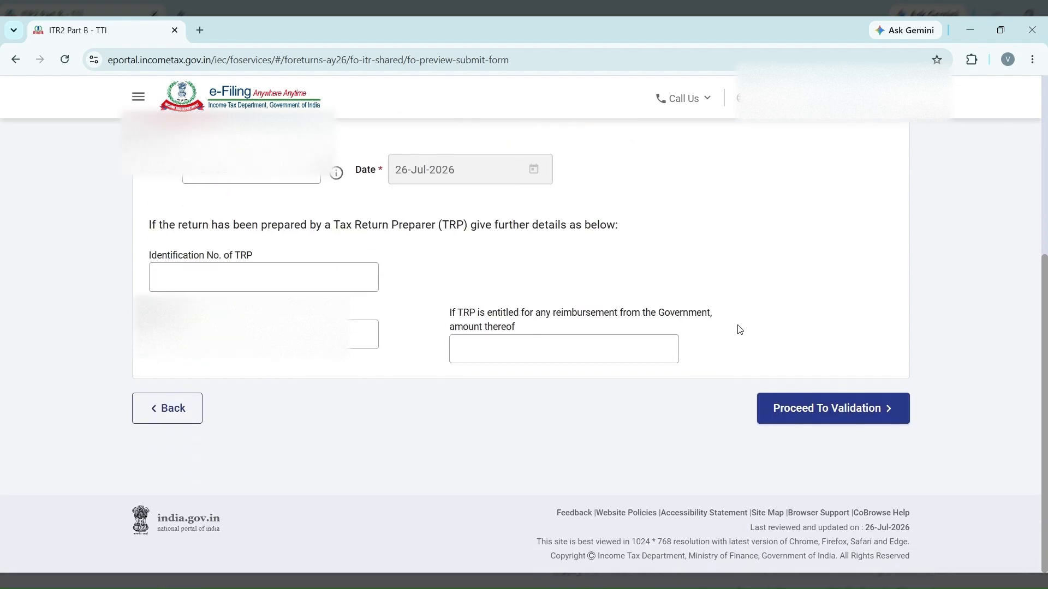
{"action": "left_click", "coordinate": [800, 419]}
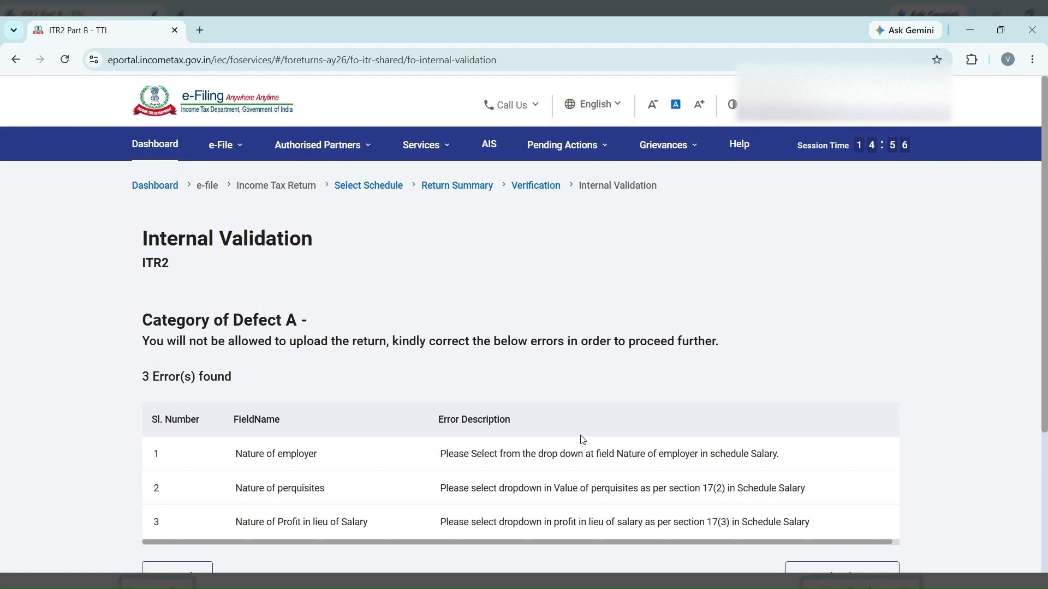
Step: Open the salary entry from the Nature of employer validation error and set the nature of employer to Others
{"action": "scroll", "coordinate": [501, 448], "scroll_direction": "down", "scroll_amount": 3}
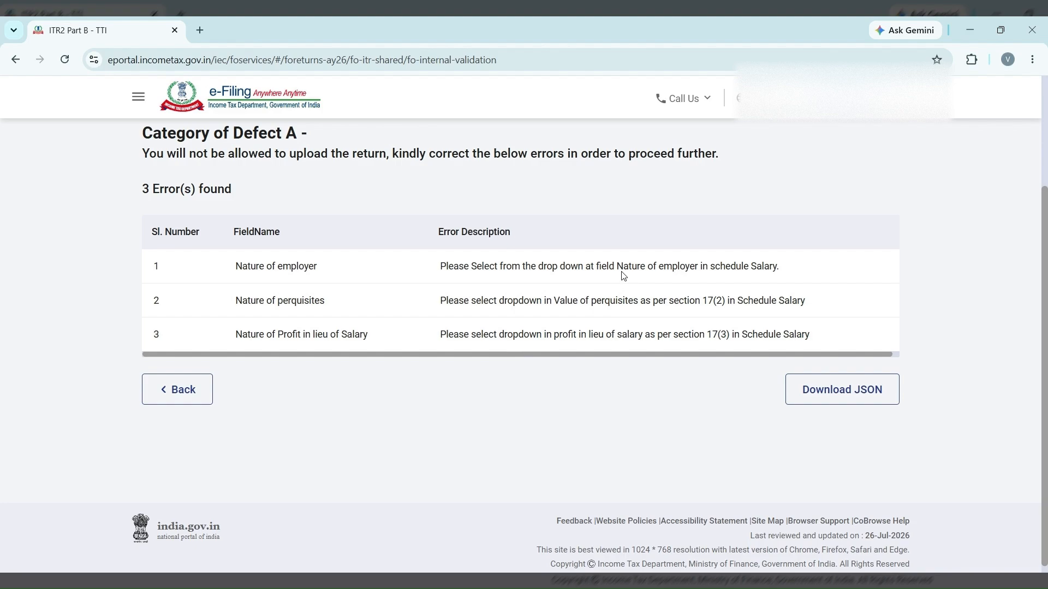
{"action": "left_click", "coordinate": [501, 267]}
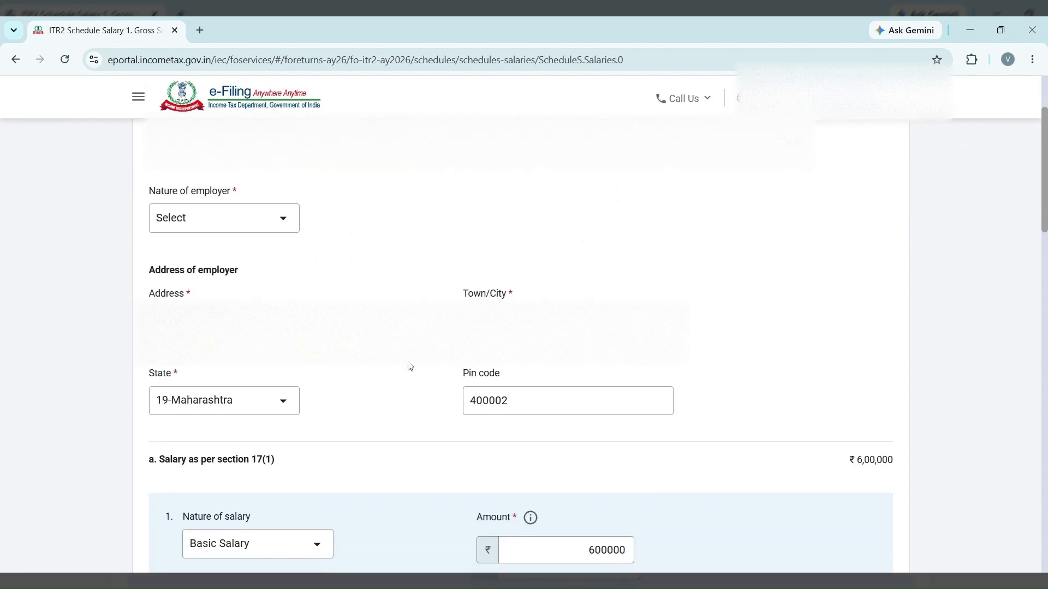
{"action": "left_click", "coordinate": [248, 230]}
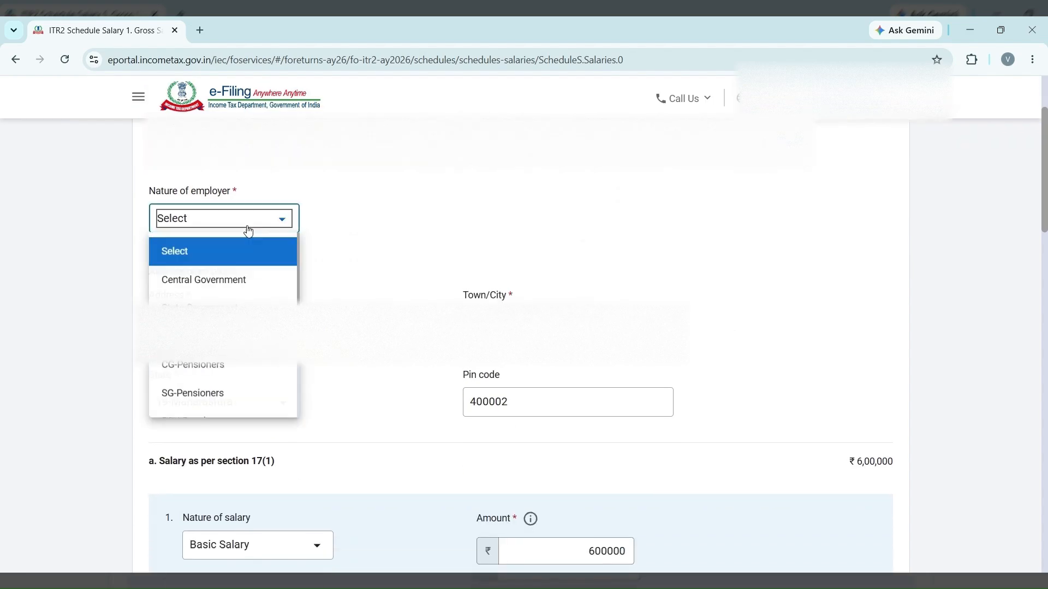
{"action": "scroll", "coordinate": [197, 380], "scroll_direction": "down", "scroll_amount": 2}
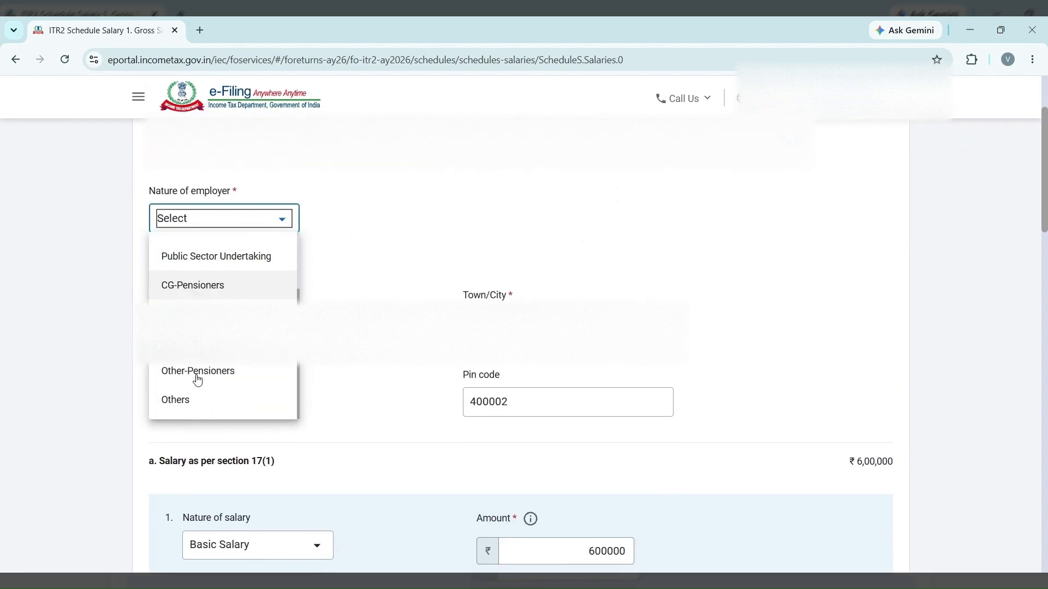
{"action": "left_click", "coordinate": [166, 401]}
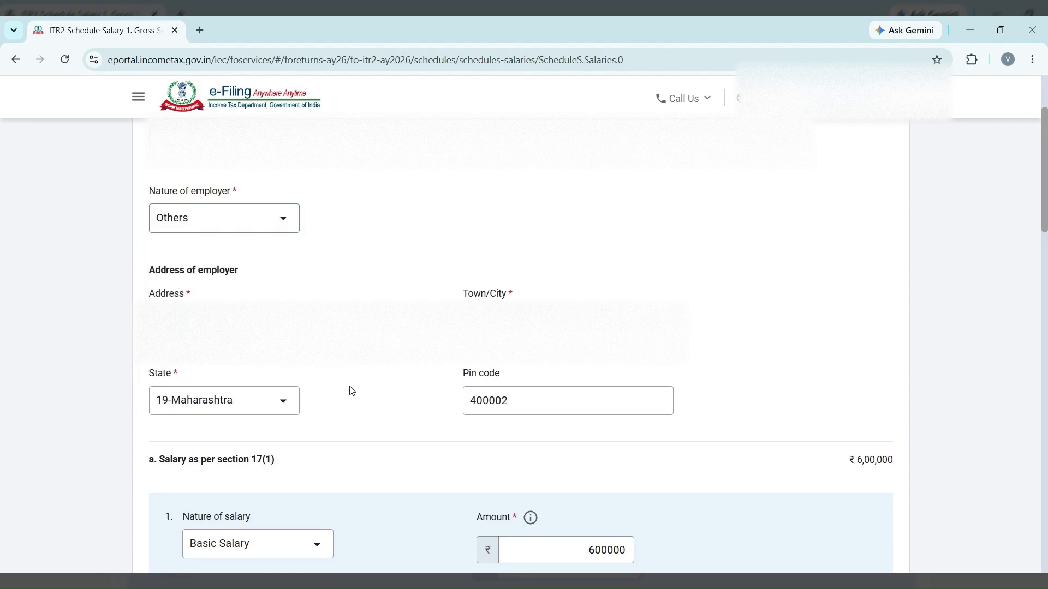
Step: Delete the blank perquisites entry under Value of perquisites as per section 17(2)
{"action": "scroll", "coordinate": [351, 390], "scroll_direction": "down", "scroll_amount": 9}
{"action": "scroll", "coordinate": [352, 391], "scroll_direction": "down", "scroll_amount": 2}
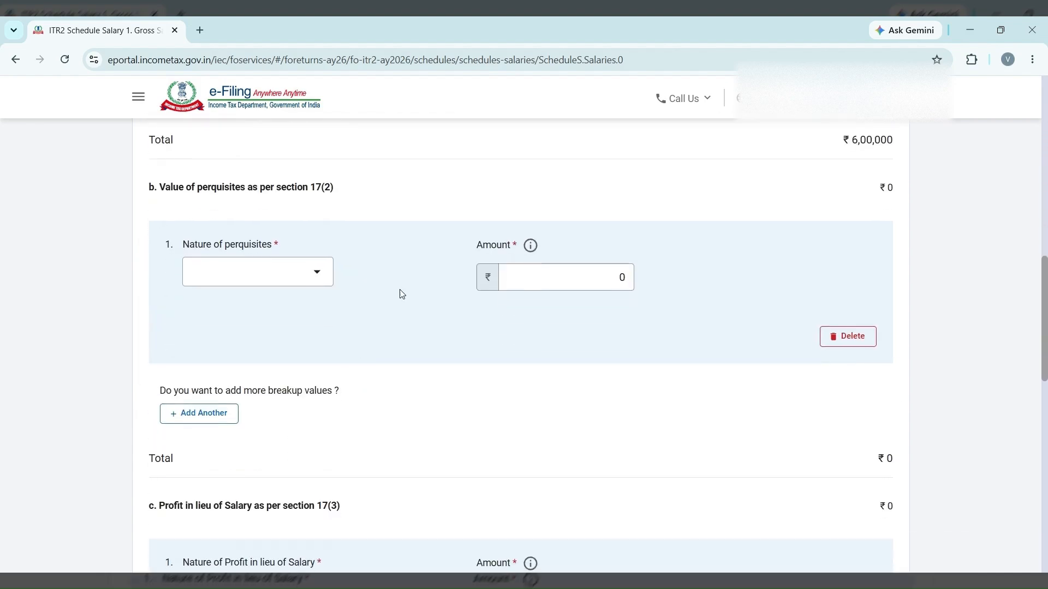
{"action": "left_click", "coordinate": [845, 340]}
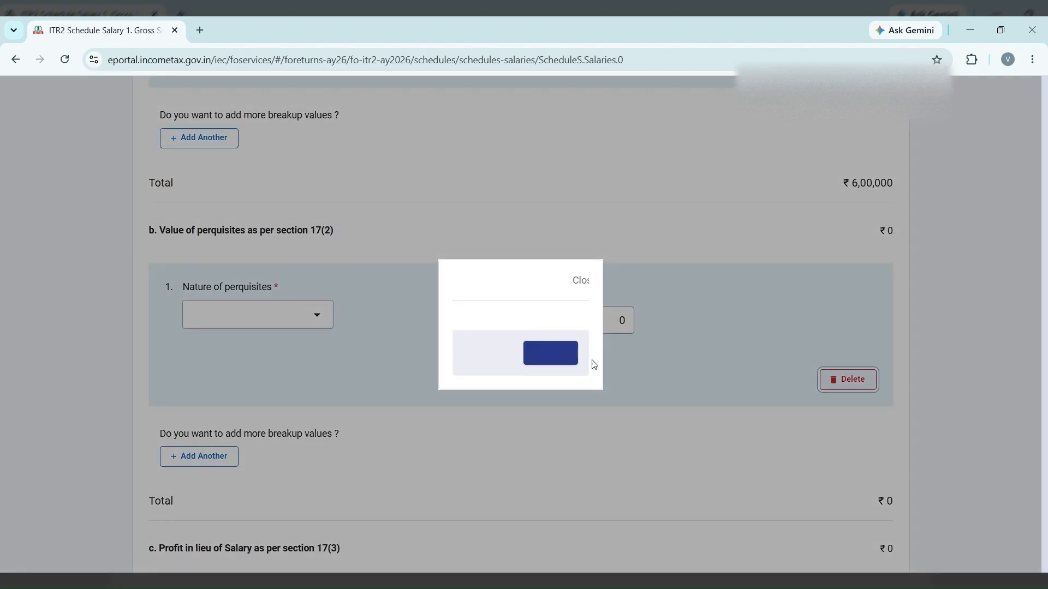
{"action": "left_click", "coordinate": [551, 361]}
Step: Delete the blank entry under Profit in lieu of Salary as per section 17(3)
{"action": "scroll", "coordinate": [753, 413], "scroll_direction": "down", "scroll_amount": 6}
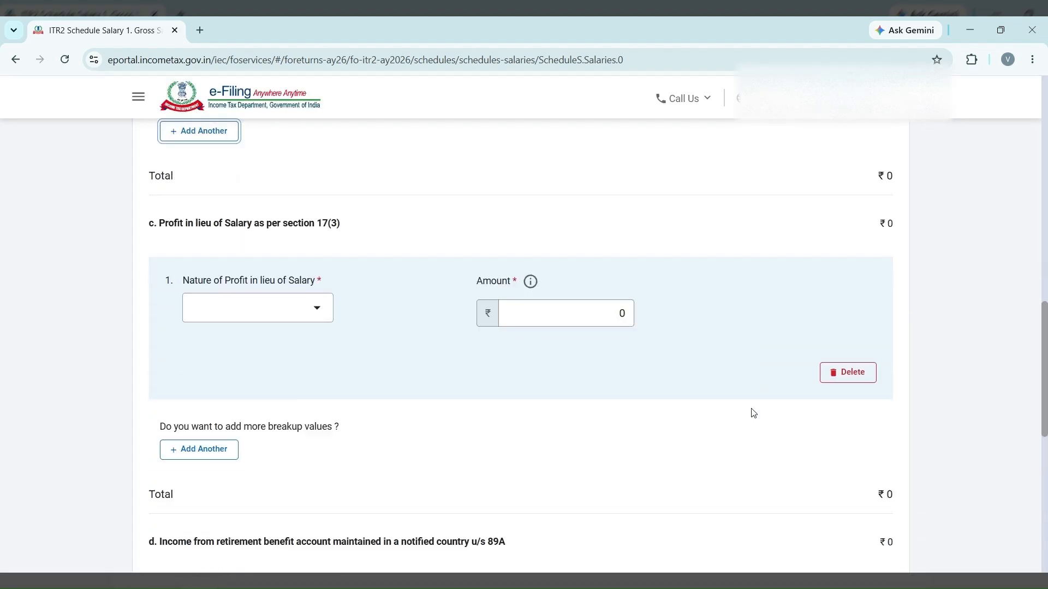
{"action": "scroll", "coordinate": [753, 414], "scroll_direction": "up", "scroll_amount": 2}
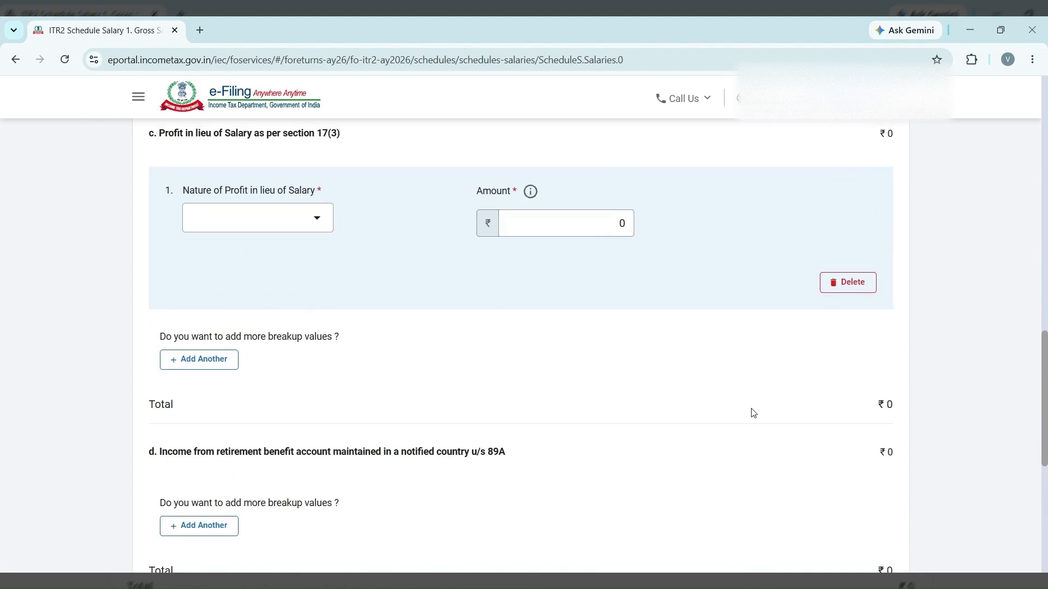
{"action": "left_click", "coordinate": [840, 284]}
{"action": "left_click", "coordinate": [551, 353]}
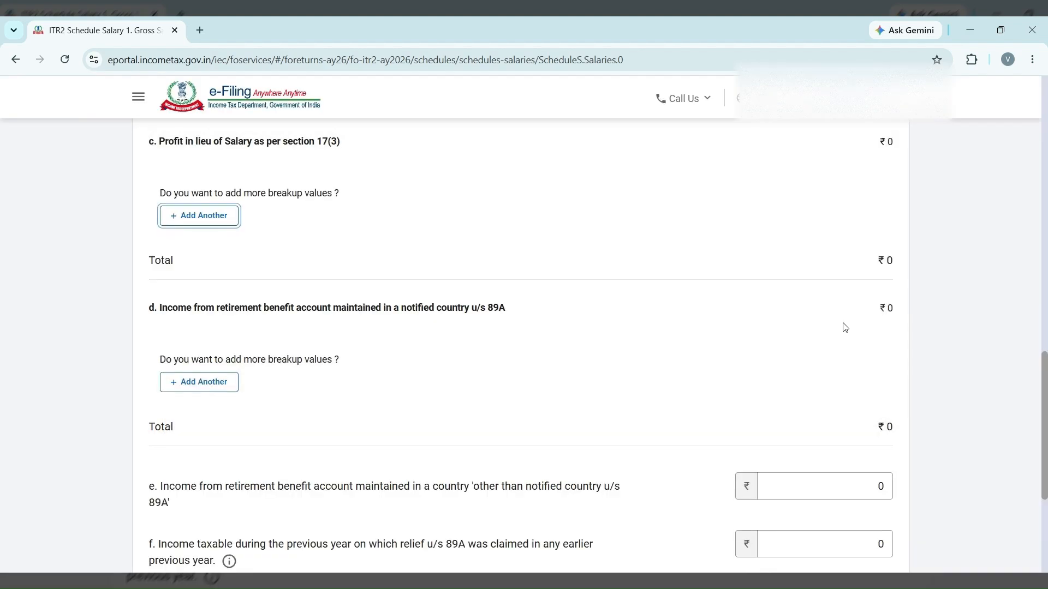
Step: Review the remaining salary components, save the gross salary details and go back to the beginning of Schedule Salary
{"action": "scroll", "coordinate": [771, 378], "scroll_direction": "down", "scroll_amount": 5}
{"action": "scroll", "coordinate": [774, 379], "scroll_direction": "up", "scroll_amount": 1}
{"action": "scroll", "coordinate": [771, 379], "scroll_direction": "up", "scroll_amount": 5}
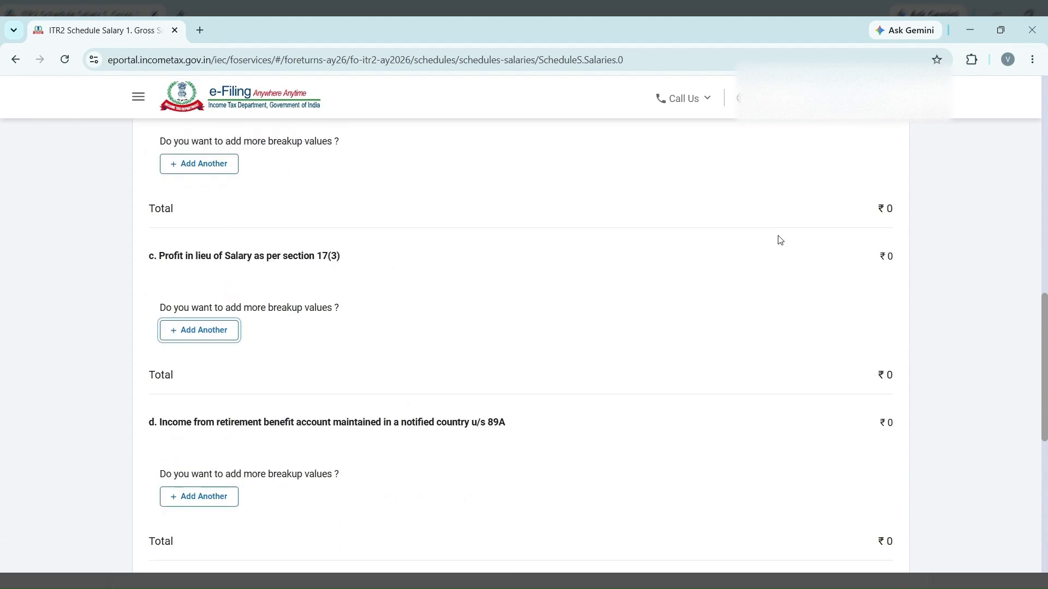
{"action": "scroll", "coordinate": [779, 239], "scroll_direction": "down", "scroll_amount": 6}
{"action": "left_click", "coordinate": [875, 436]}
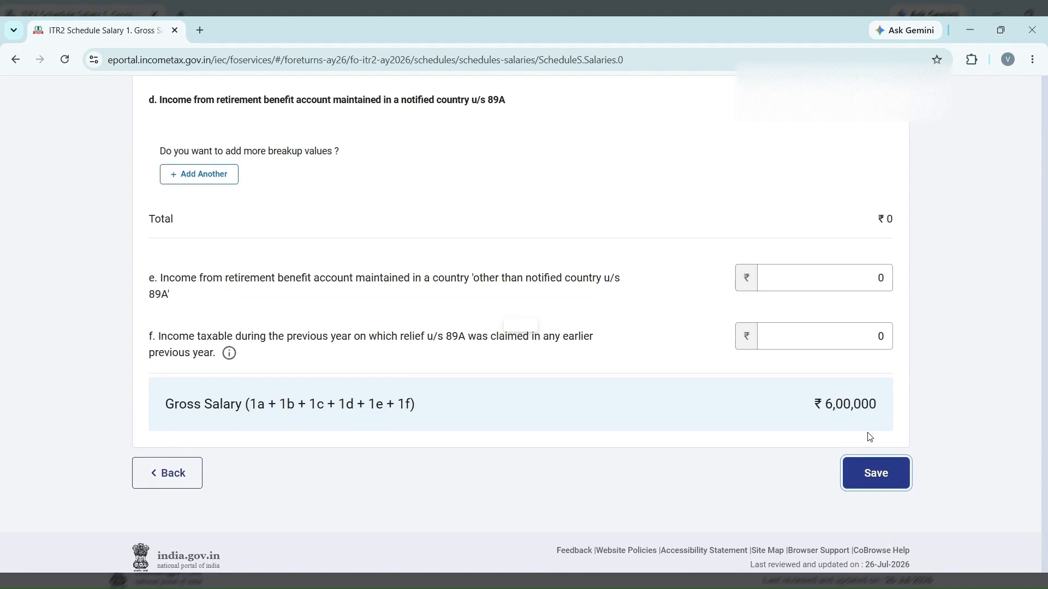
{"action": "scroll", "coordinate": [912, 304], "scroll_direction": "up", "scroll_amount": 15}
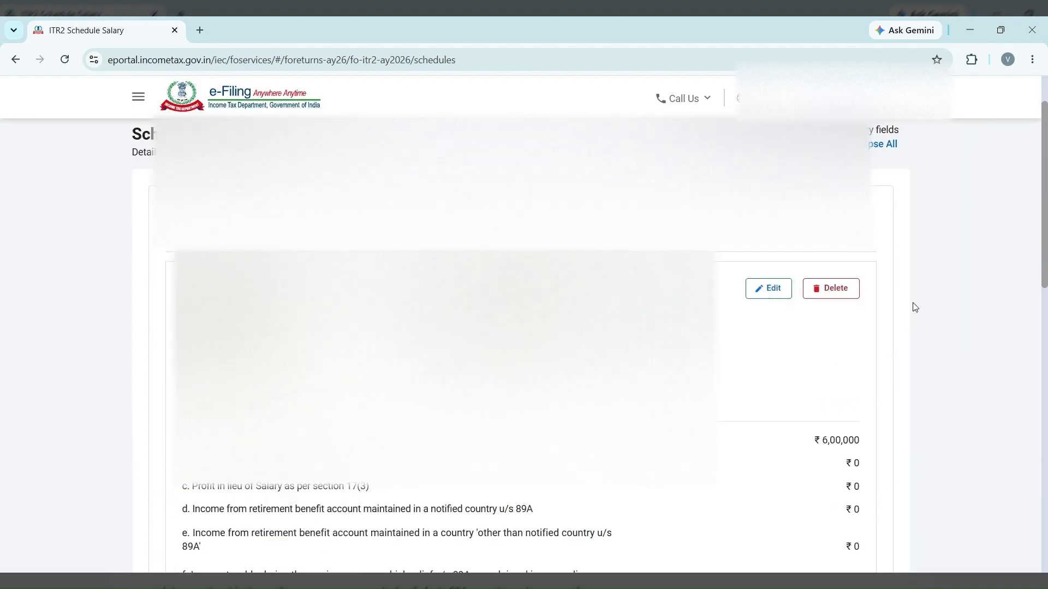
{"action": "scroll", "coordinate": [912, 305], "scroll_direction": "up", "scroll_amount": 2}
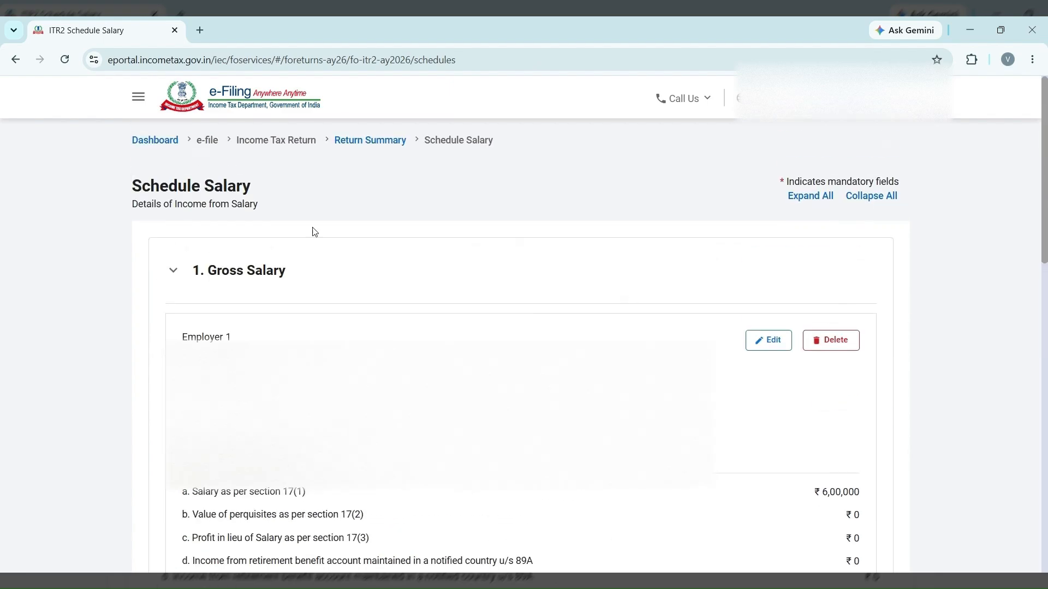
Step: Collapse the Gross Salary section and confirm the corrected Schedule Salary
{"action": "left_click", "coordinate": [299, 271]}
{"action": "scroll", "coordinate": [302, 272], "scroll_direction": "down", "scroll_amount": 4}
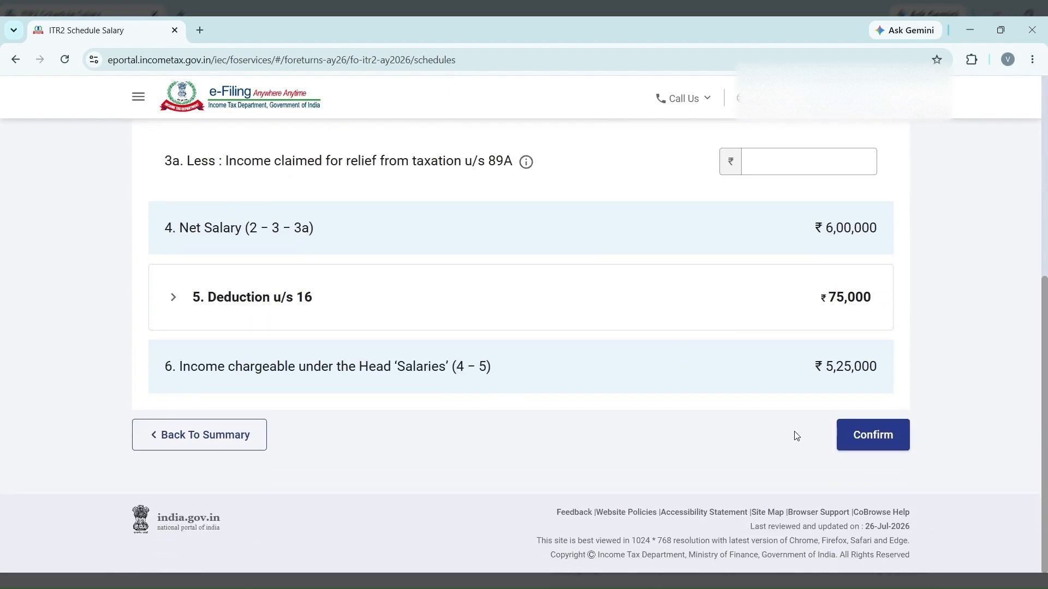
{"action": "left_click", "coordinate": [866, 435]}
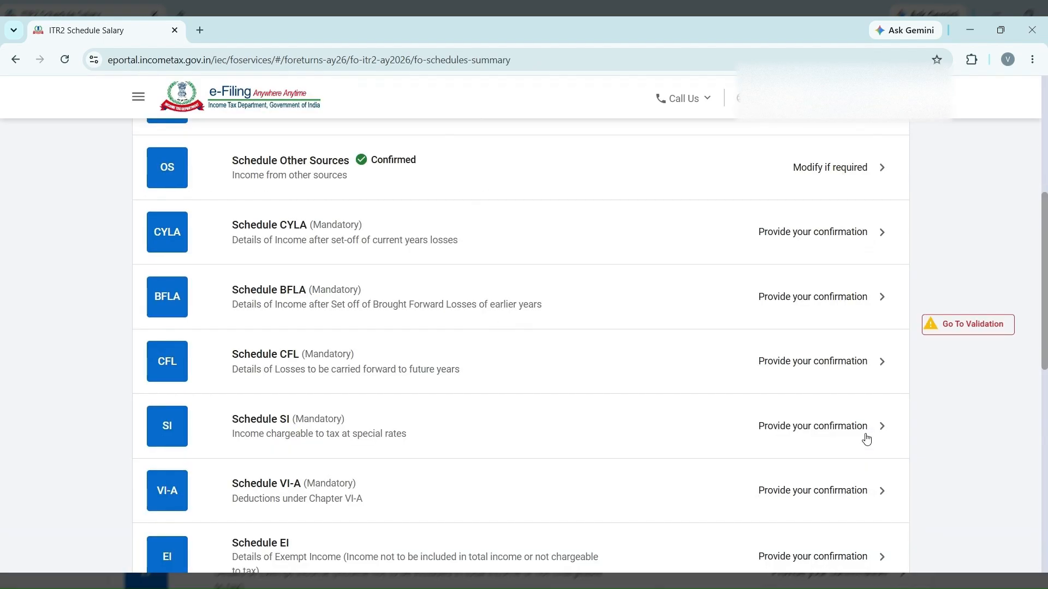
Step: Check the confirmation status of the schedules in the return summary and run the internal validation again
{"action": "scroll", "coordinate": [875, 433], "scroll_direction": "down", "scroll_amount": 5}
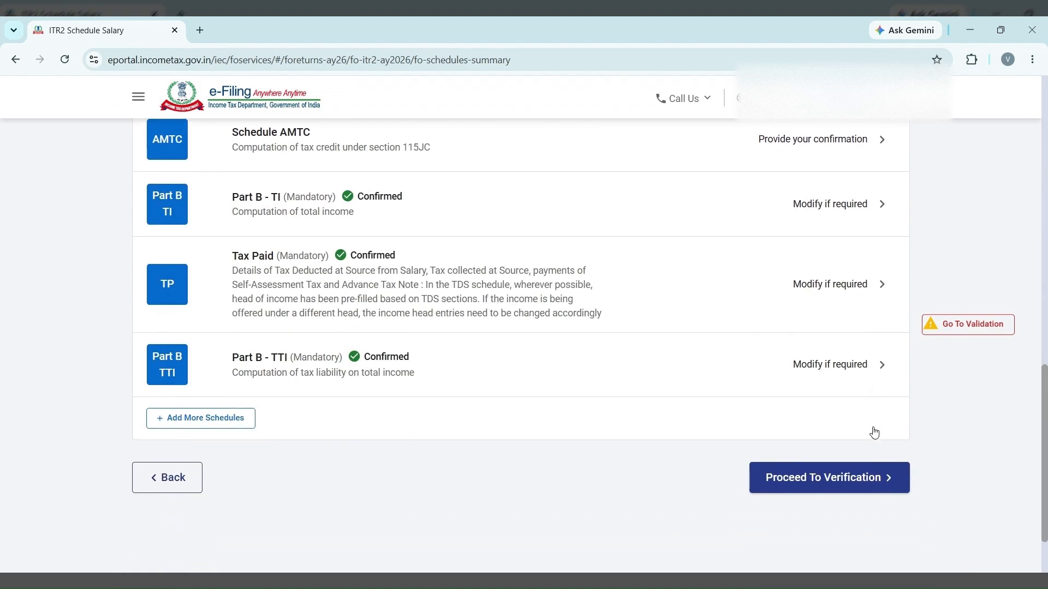
{"action": "scroll", "coordinate": [875, 433], "scroll_direction": "up", "scroll_amount": 8}
{"action": "scroll", "coordinate": [875, 433], "scroll_direction": "down", "scroll_amount": 5}
{"action": "scroll", "coordinate": [874, 433], "scroll_direction": "down", "scroll_amount": 3}
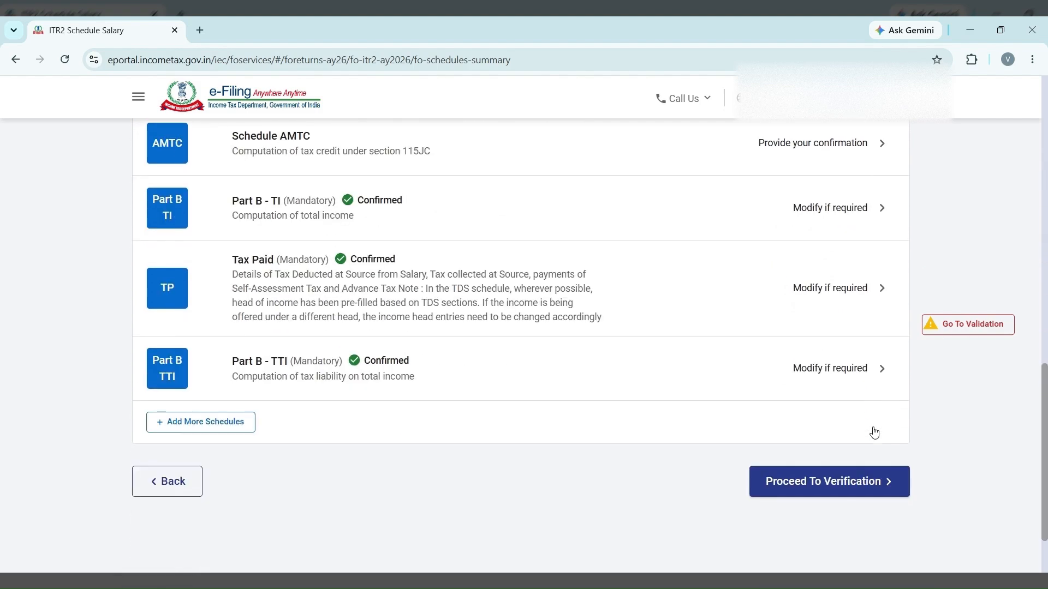
{"action": "left_click", "coordinate": [967, 327]}
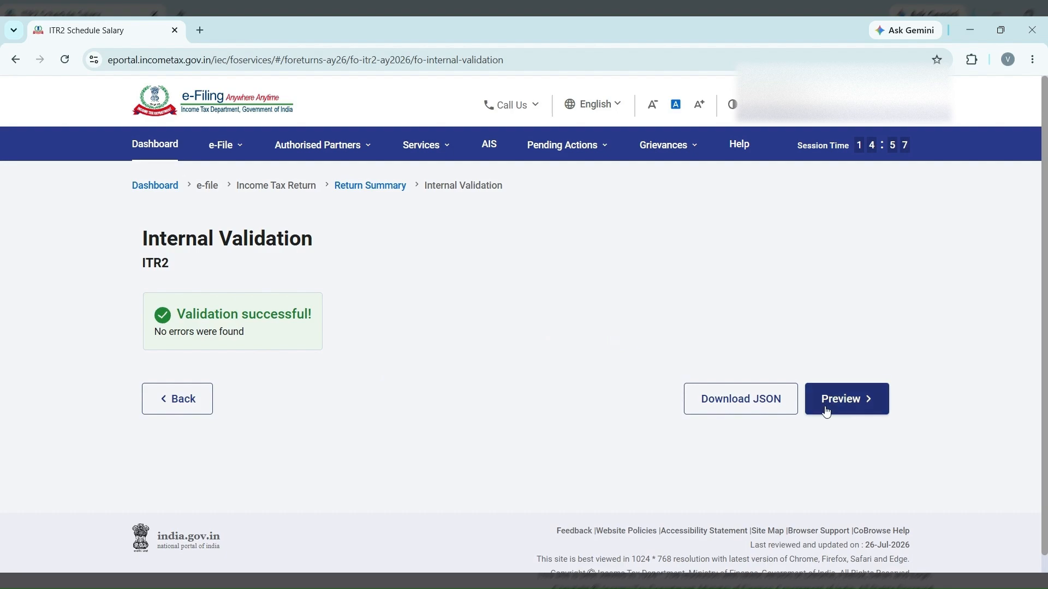
Step: Preview the completed ITR-2 return through to its end and proceed to the upload-level validation
{"action": "left_click", "coordinate": [865, 394]}
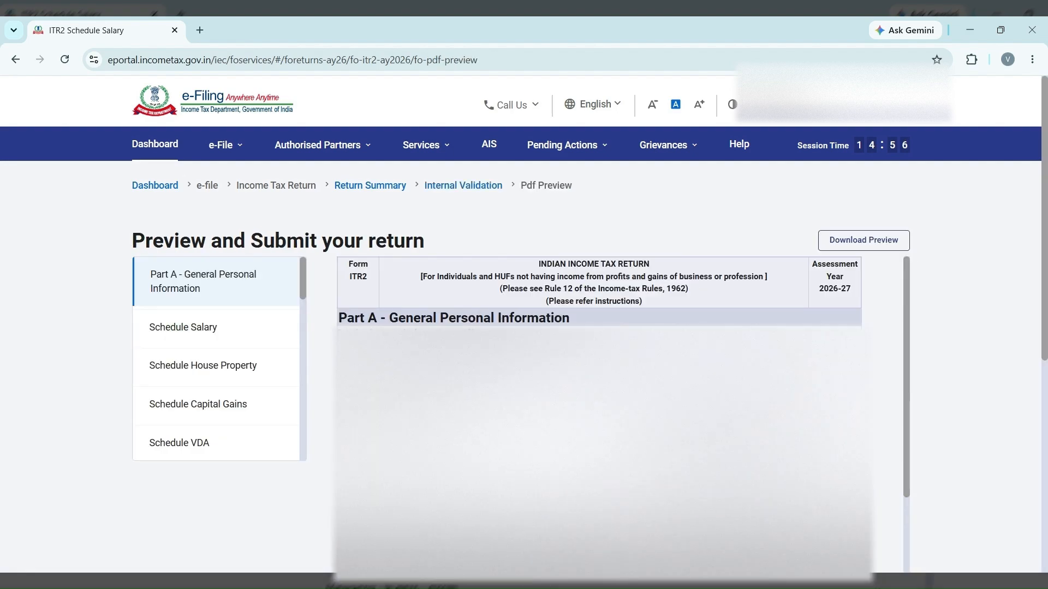
{"action": "scroll", "coordinate": [269, 364], "scroll_direction": "down", "scroll_amount": 10}
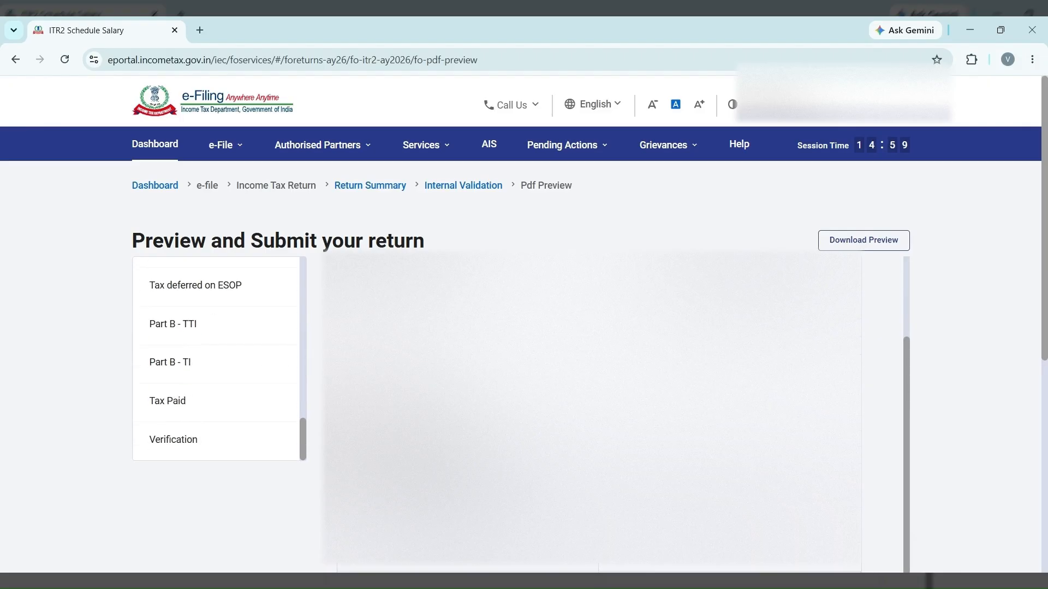
{"action": "scroll", "coordinate": [655, 382], "scroll_direction": "down", "scroll_amount": 5}
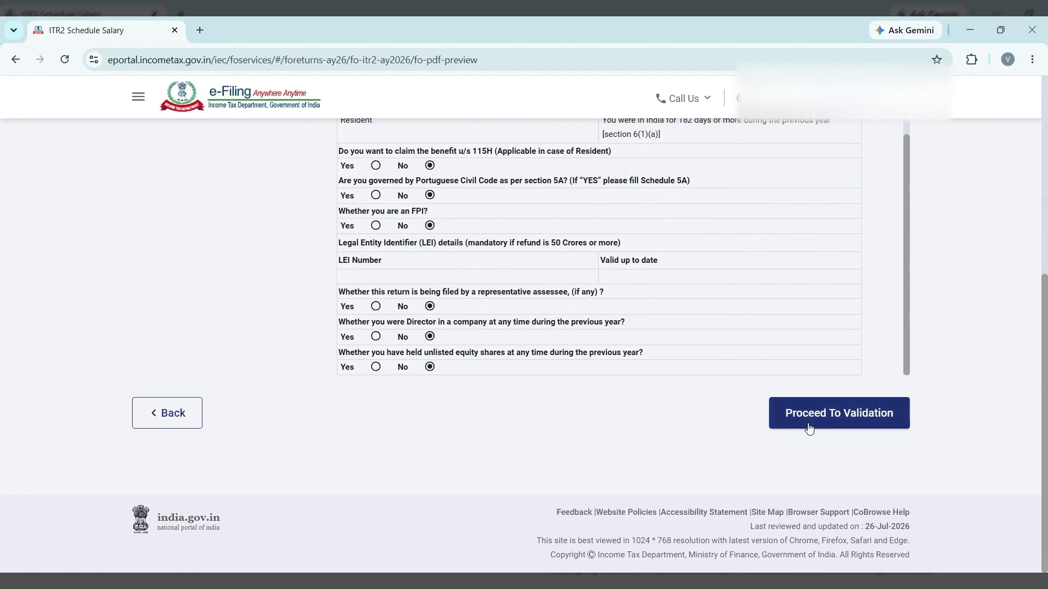
{"action": "left_click", "coordinate": [809, 427]}
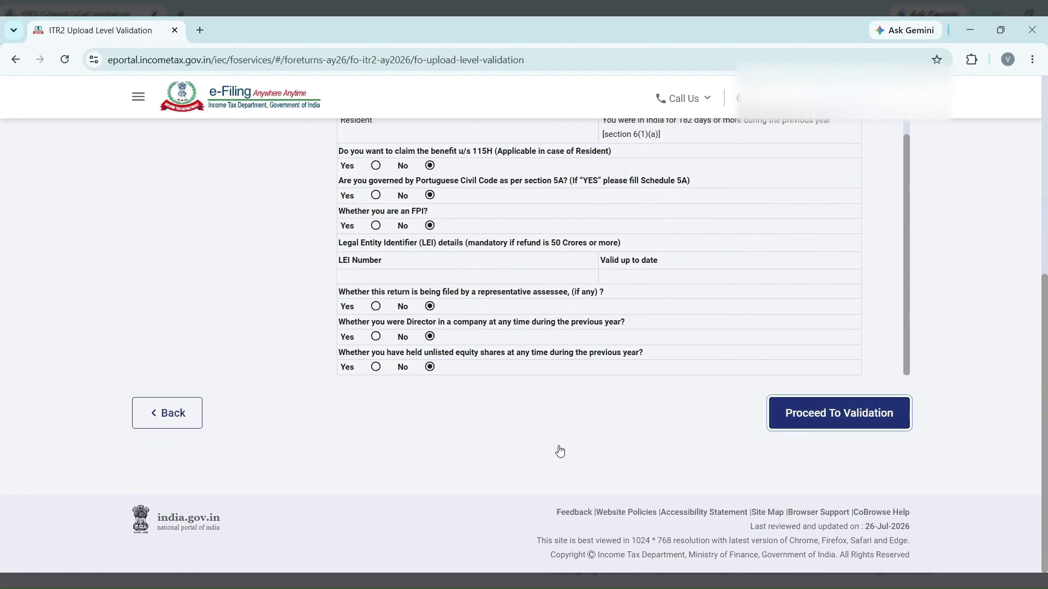